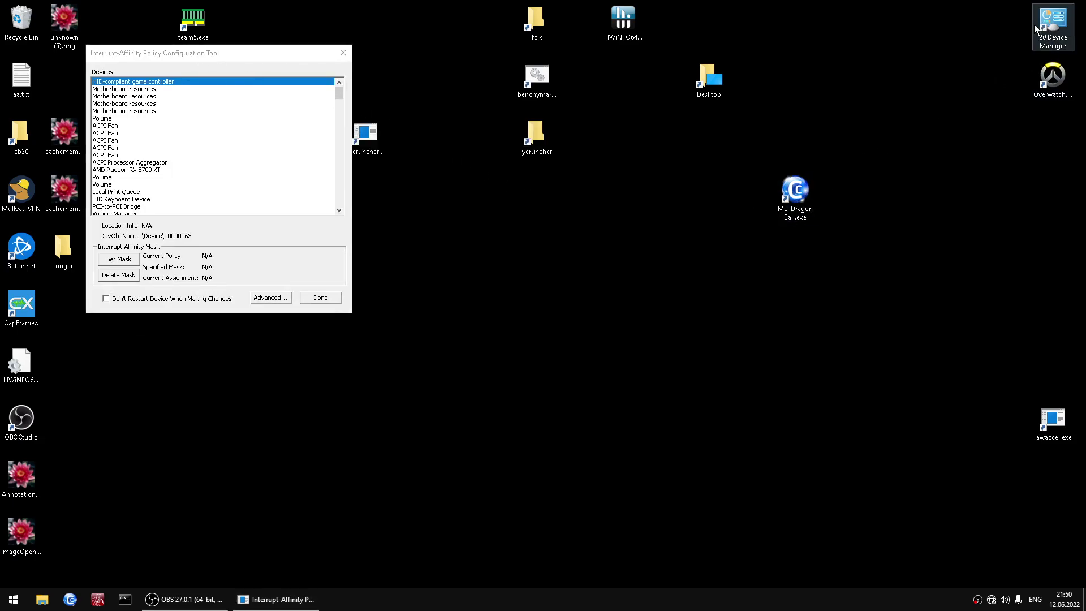
Step: Select the AMD Radeon RX 5700 XT in the interrupt-affinity device list and look through the other listed devices
left_click(151, 171)
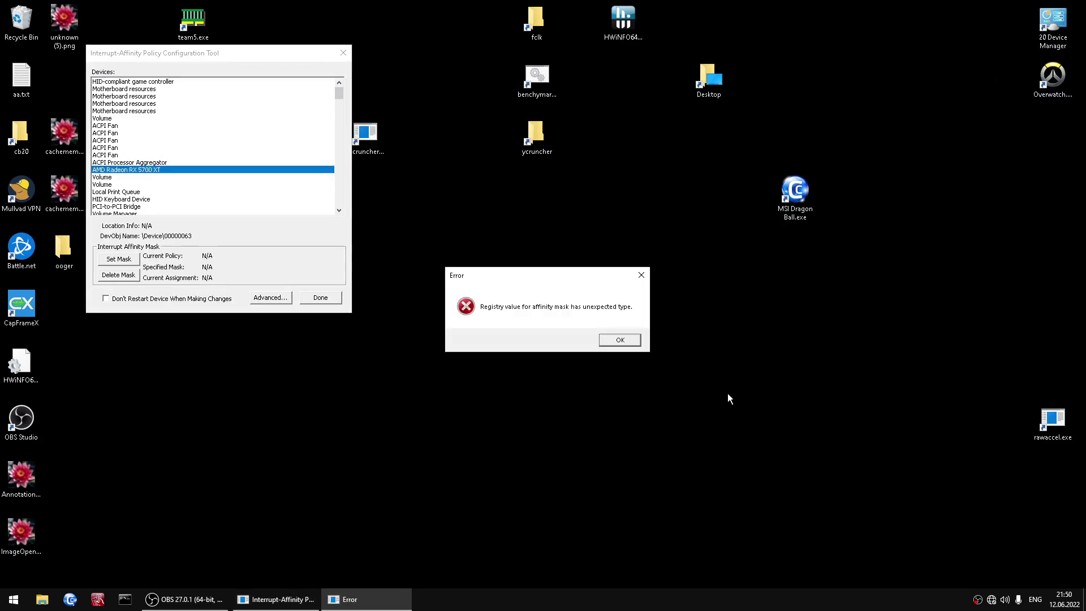
left_click(621, 340)
left_click(130, 255)
left_click(273, 319)
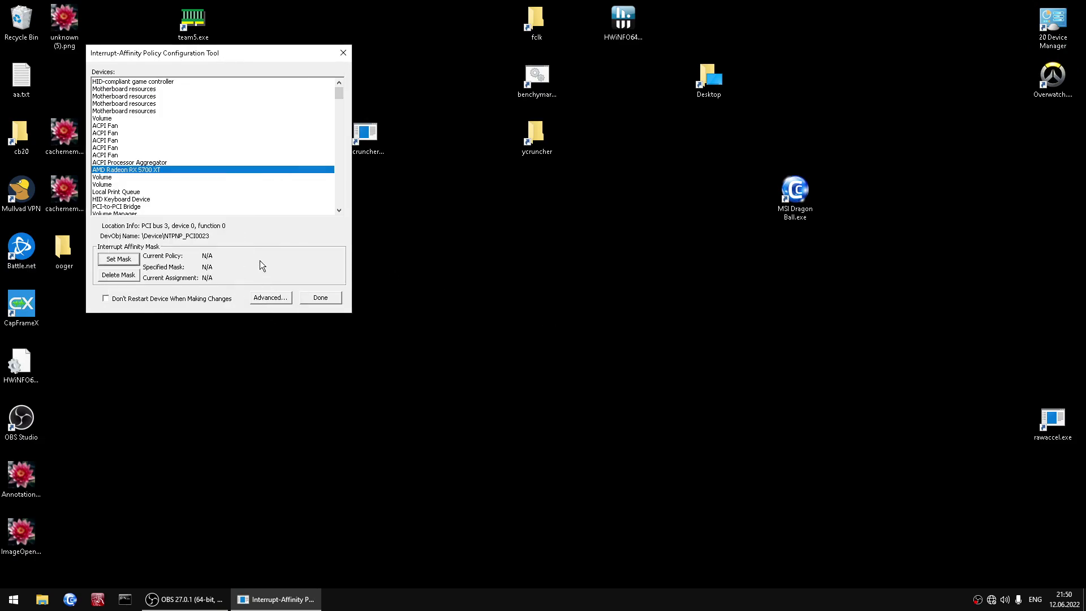
left_click_drag(204, 63, 197, 58)
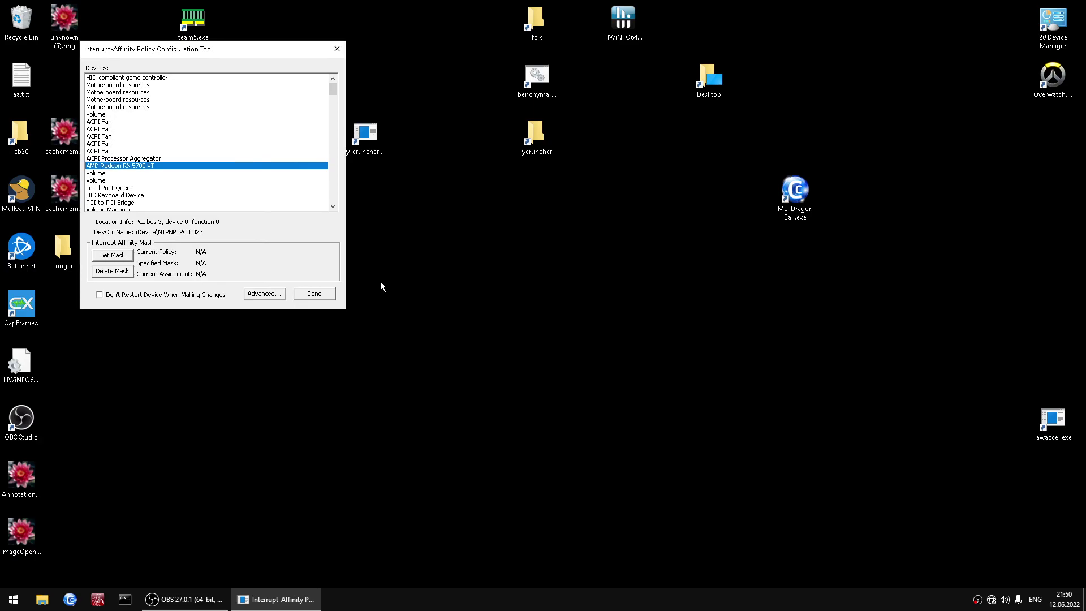
left_click(420, 250)
left_click(248, 166)
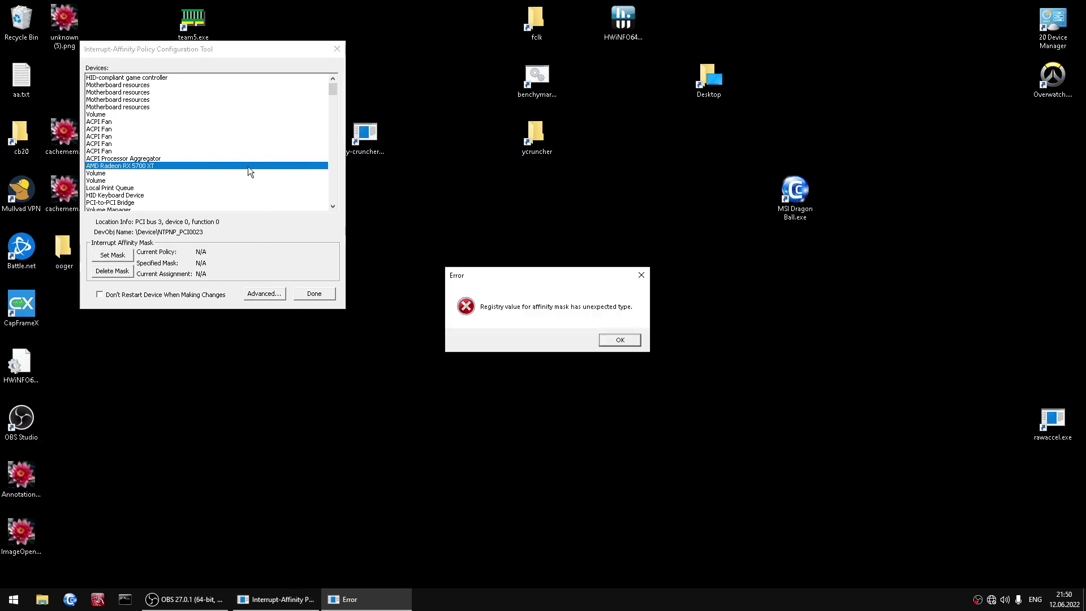
left_click(612, 344)
scroll(298, 145, "down", 10)
scroll(294, 170, "down", 6)
left_click_drag(334, 196, 318, 80)
left_click(490, 257)
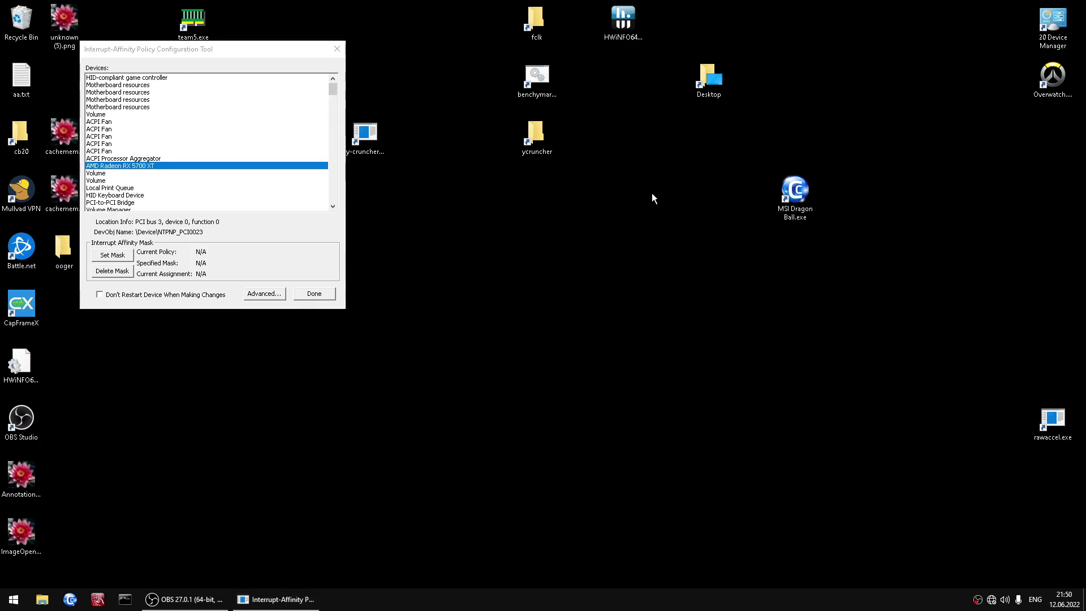
Step: Create a text file named affinities on the desktop and open it
right_click(513, 234)
mouse_move(608, 310)
left_click(701, 369)
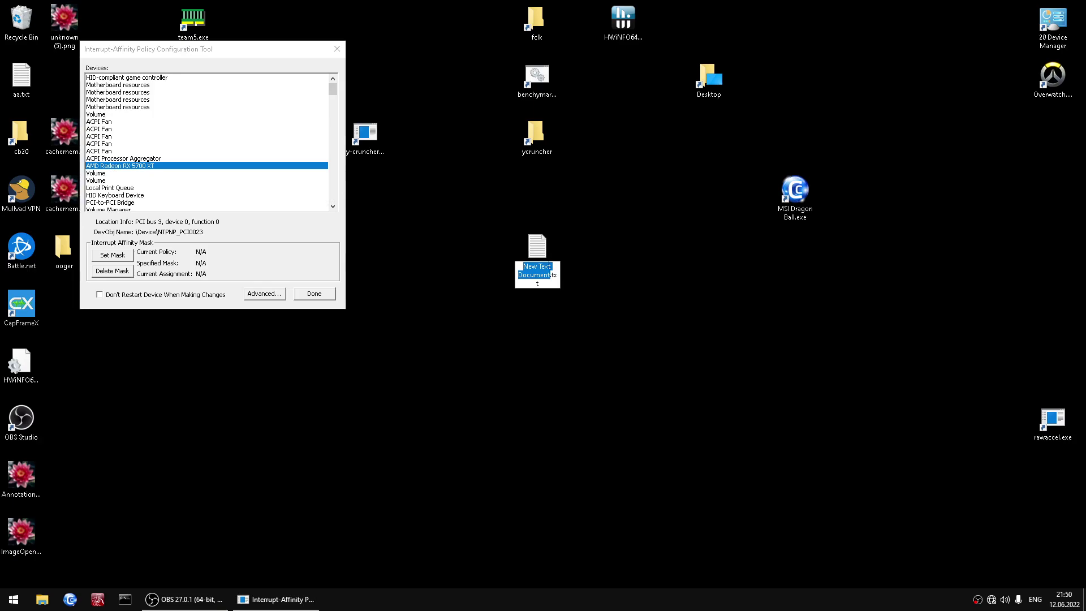
type("affinities")
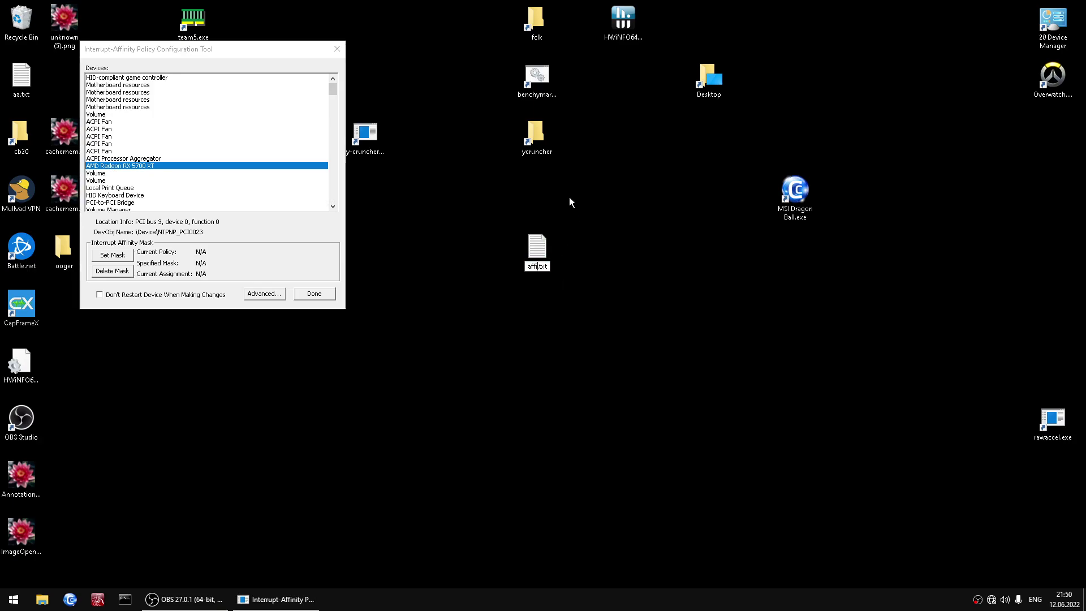
key("Return")
key("Return")
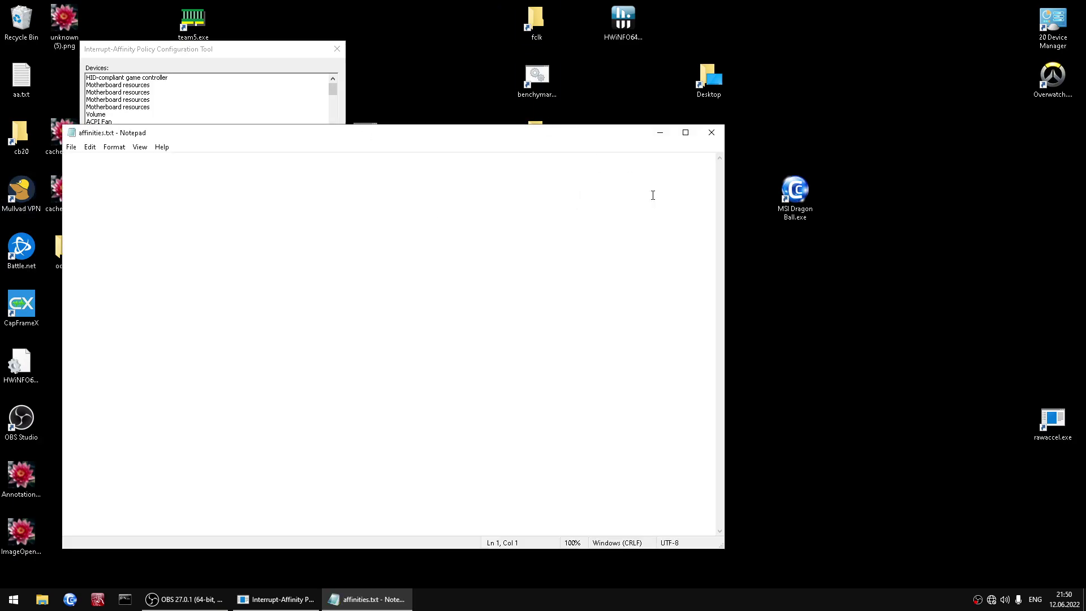
Step: Shrink the empty affinities.txt window and arrange it side by side with the interrupt-affinity tool
left_click_drag(724, 215, 489, 244)
left_click_drag(273, 133, 602, 183)
left_click_drag(602, 181, 561, 40)
left_click_drag(267, 46, 189, 22)
left_click_drag(457, 41, 379, 21)
Step: Open Device Manager and place its window clear of the interrupt-affinity tool
double_click(1052, 29)
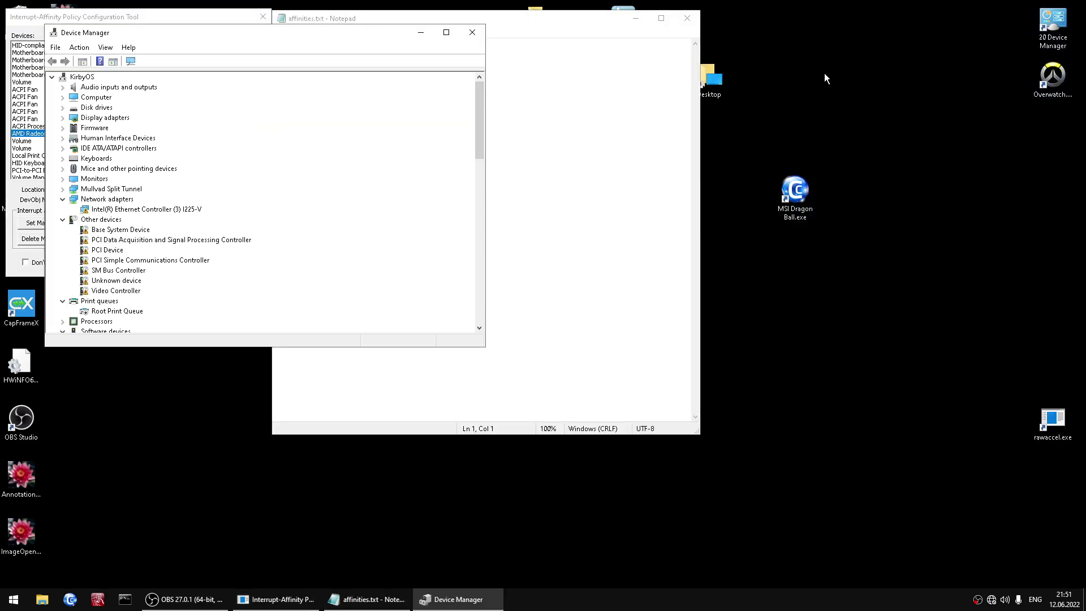
left_click_drag(129, 40, 730, 79)
left_click_drag(729, 79, 586, 72)
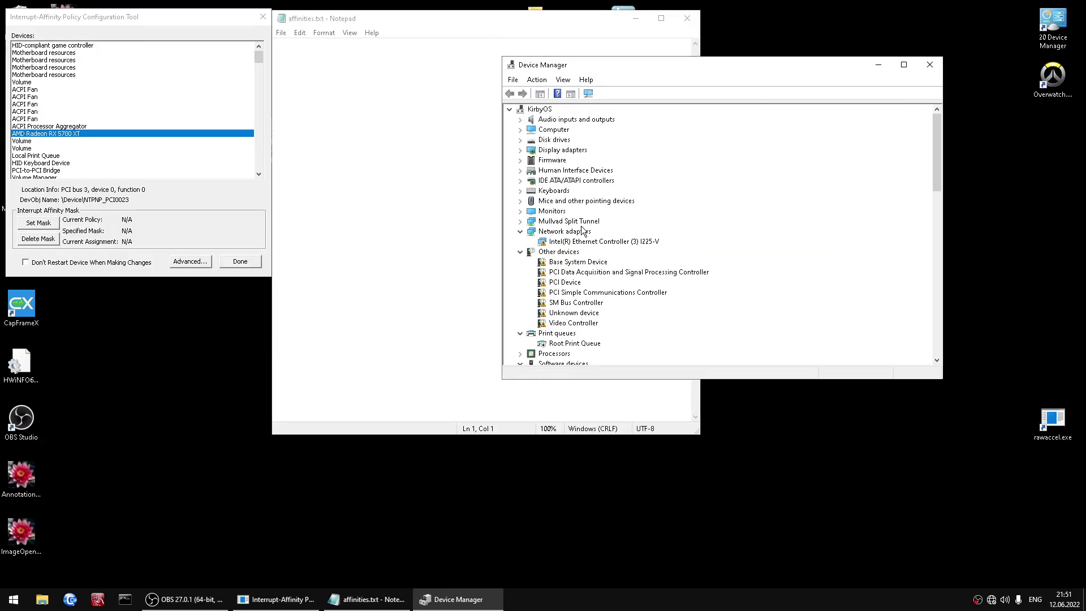
Step: Collapse the expanded device categories and expand Mice and other pointing devices
left_click(520, 252)
left_click(520, 232)
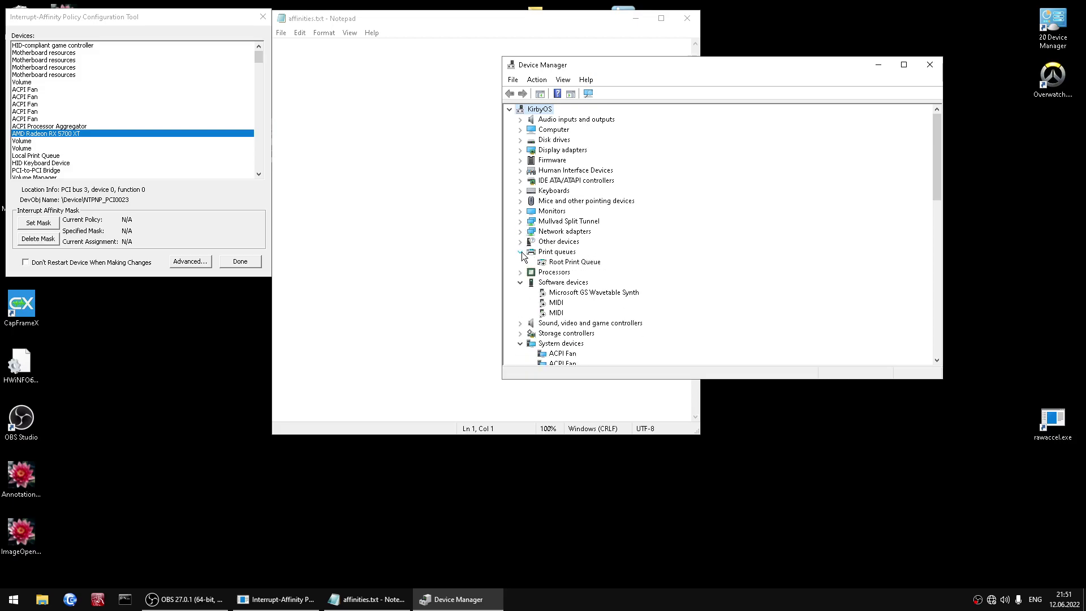
left_click(520, 251)
left_click(520, 273)
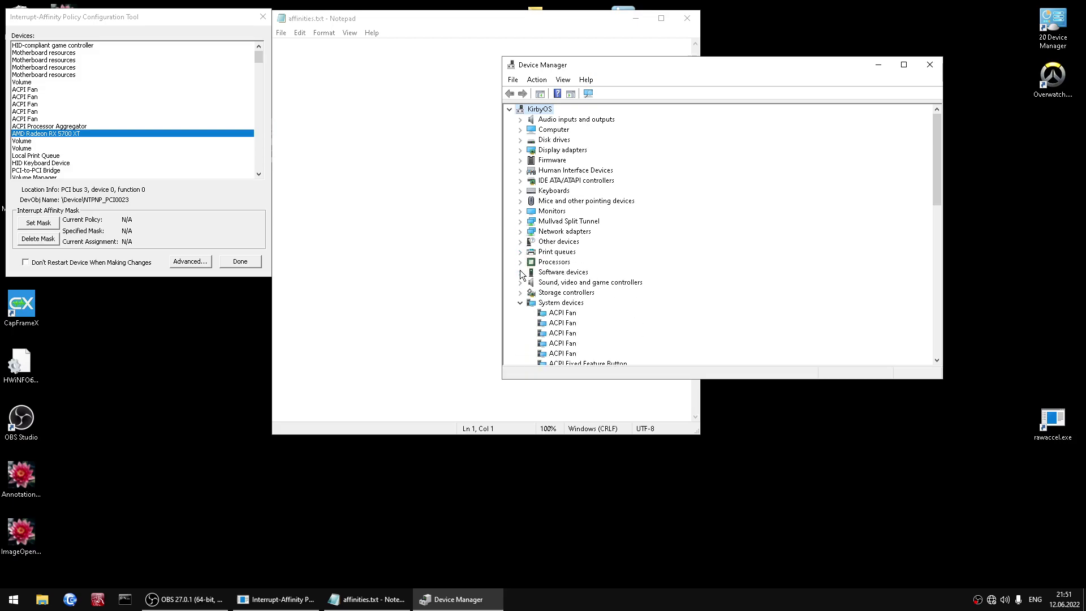
left_click(521, 303)
left_click(520, 200)
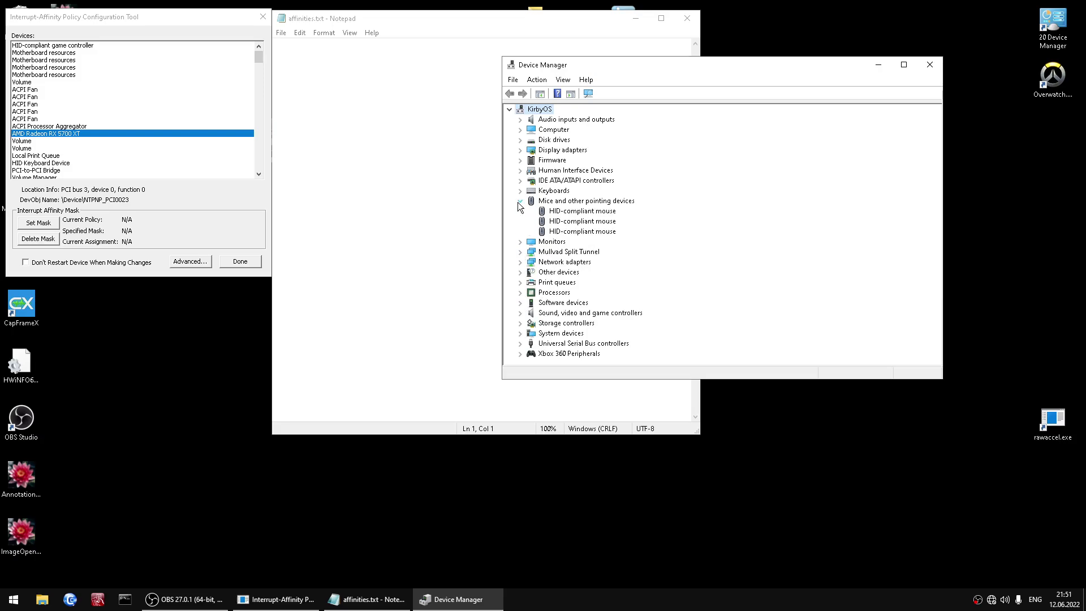
Step: Go through the three HID-compliant mouse entries one by one
left_click(583, 223)
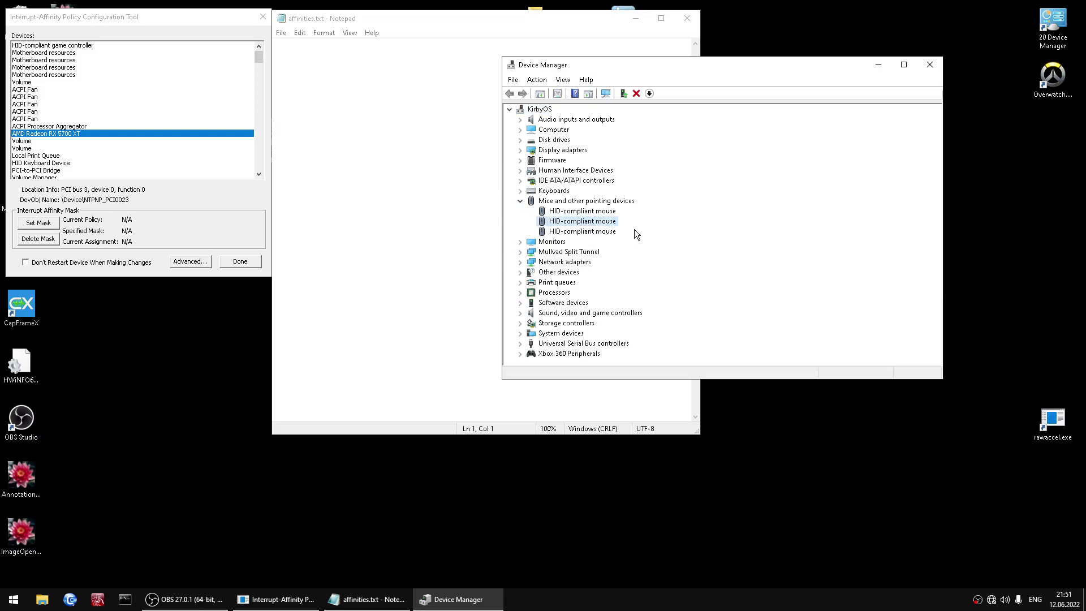
left_click(575, 213)
key("Down")
key("Down")
key("Up")
key("Up")
key("Down")
key("Down")
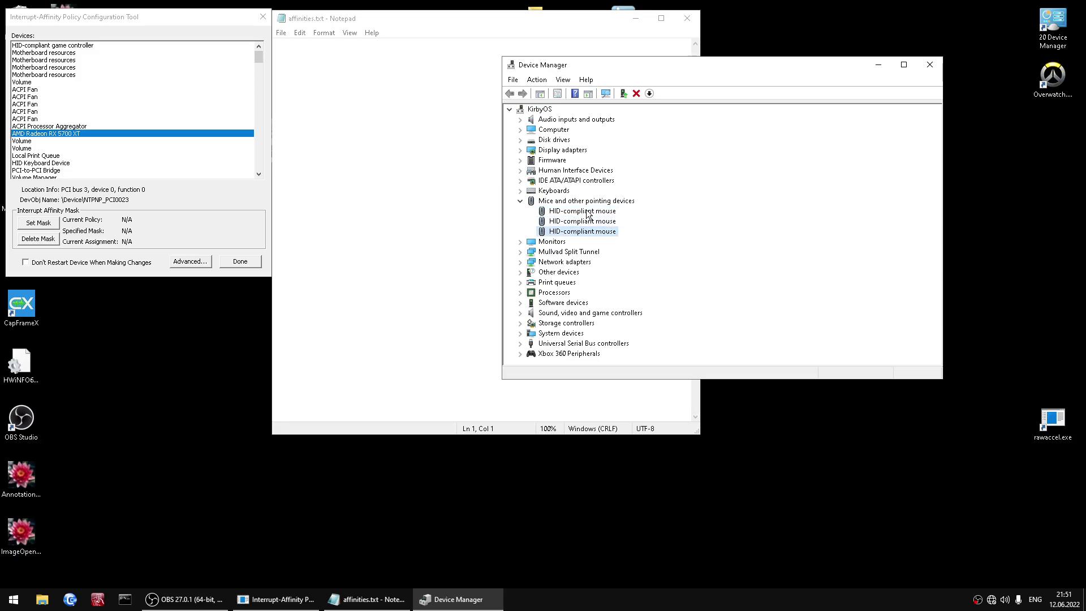
Step: Disable the first HID-compliant mouse to test whether it is the mouse in use
right_click(574, 213)
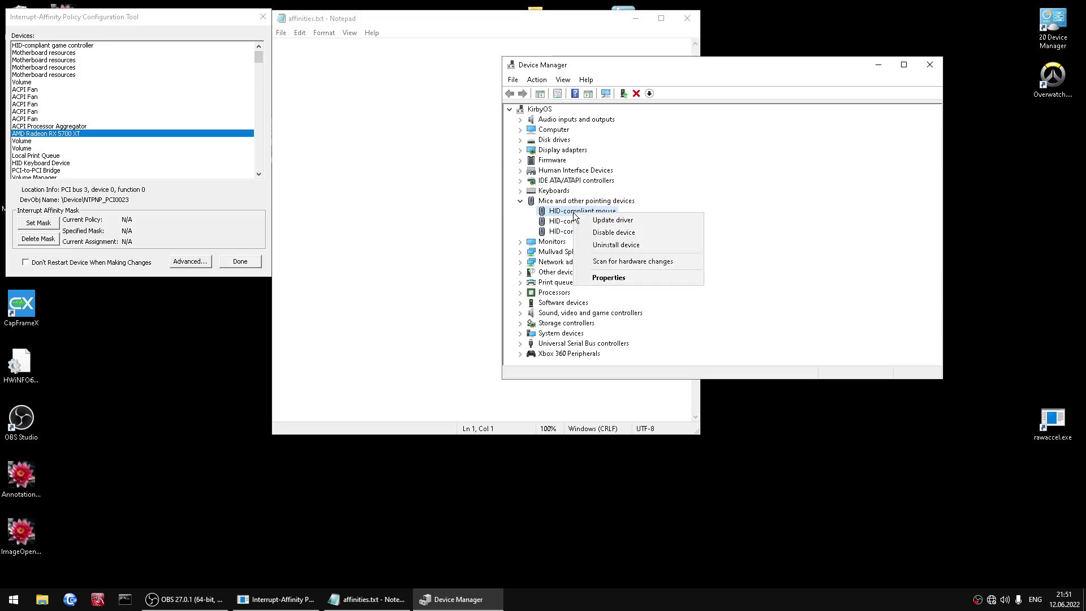
left_click(607, 237)
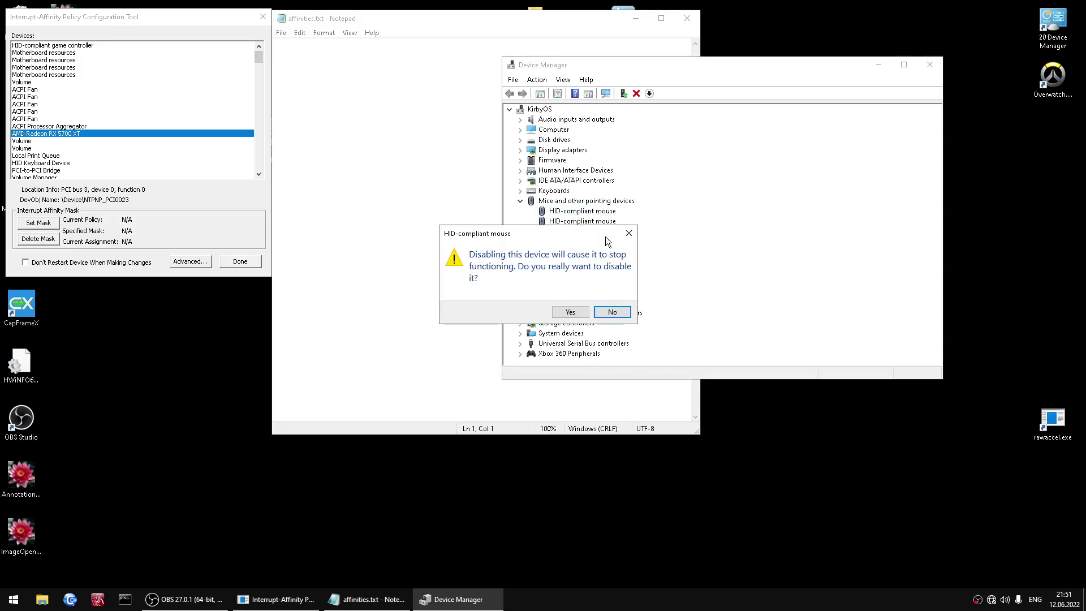
key("Left")
key("Return")
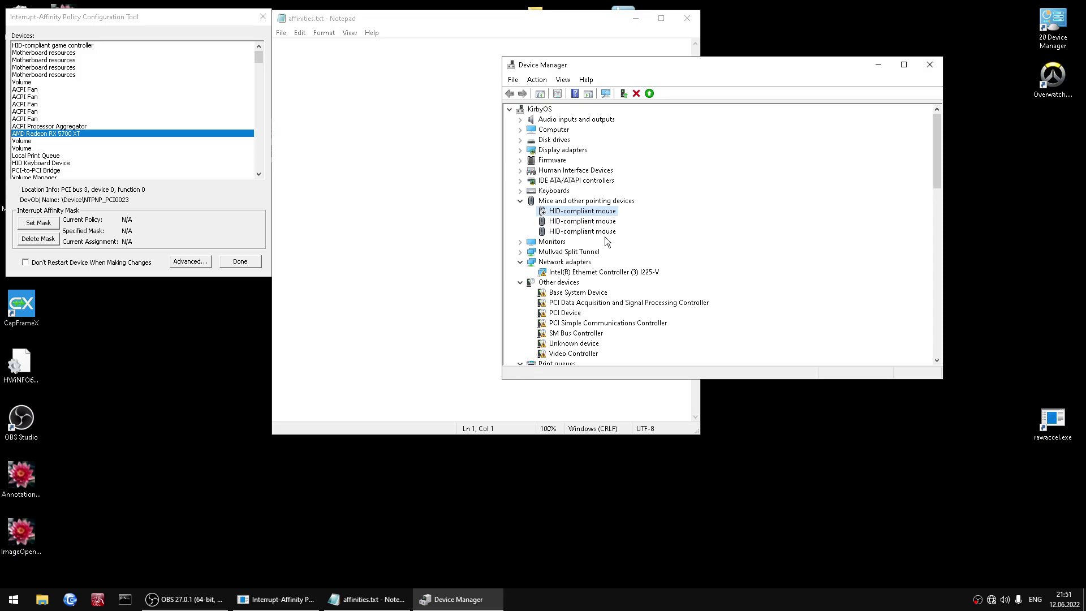
Step: Re-enable the first HID-compliant mouse through its device properties and close them
key("Return")
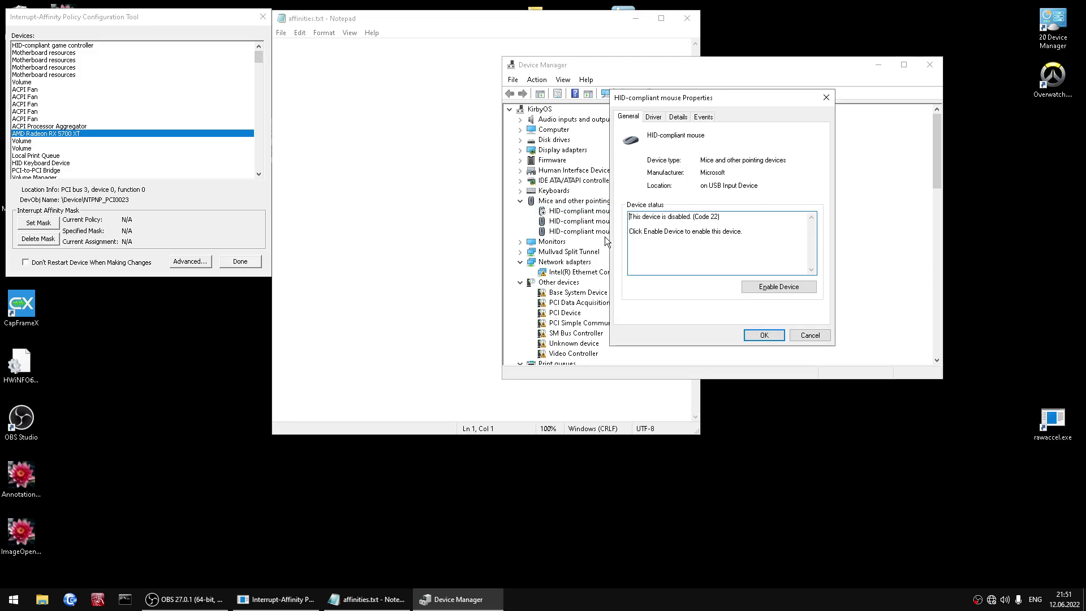
key("Tab")
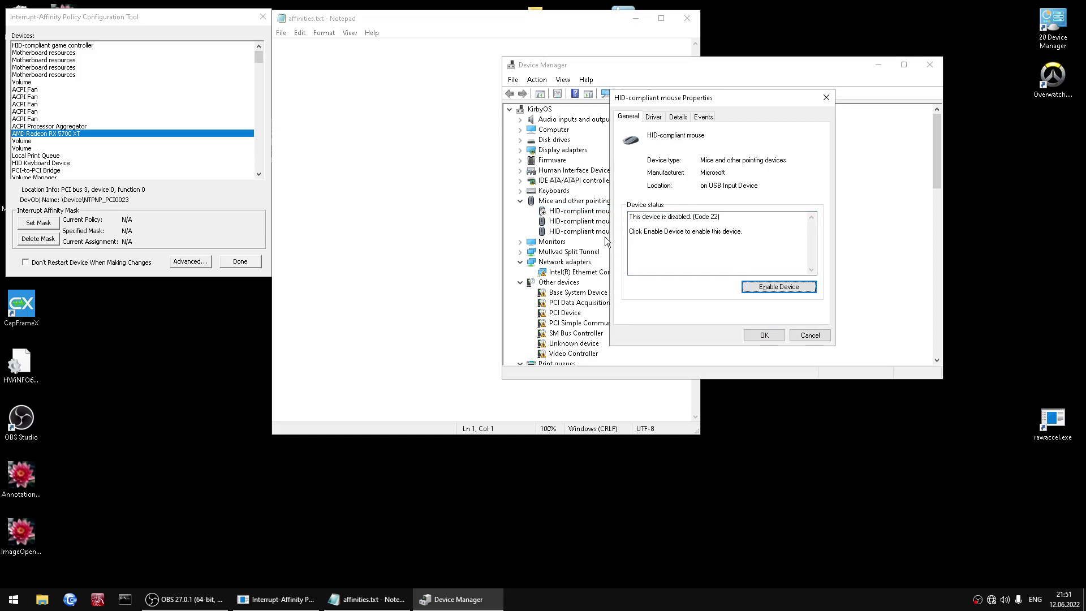
key("Return")
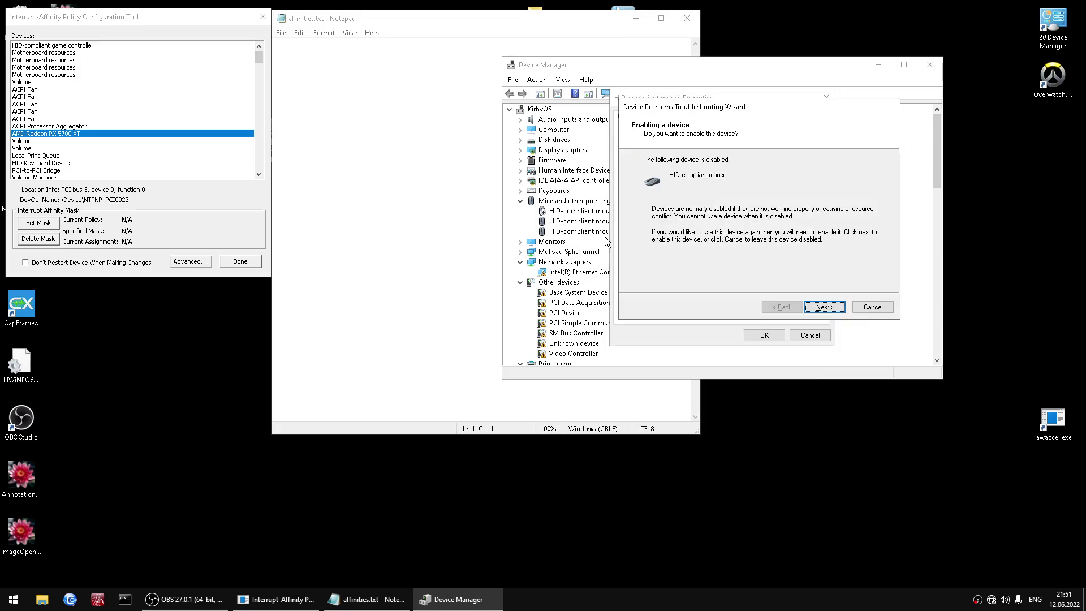
key("Return")
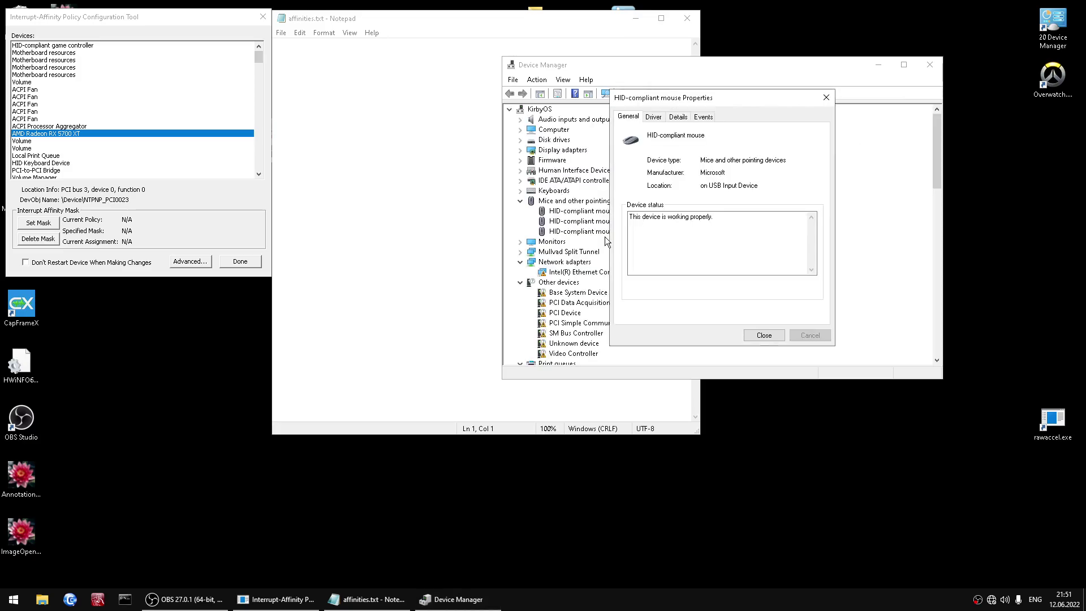
left_click(764, 338)
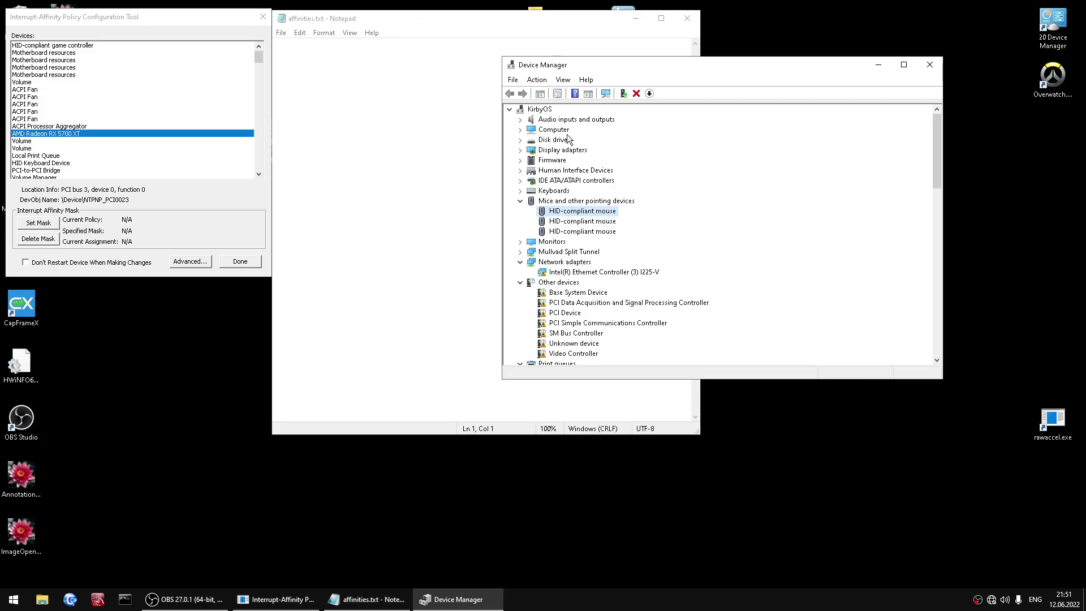
Step: List the devices by connection and select the HID-compliant mouse under its USB host controller, keeping the notes visible
right_click(582, 211)
key("Escape")
left_click(565, 82)
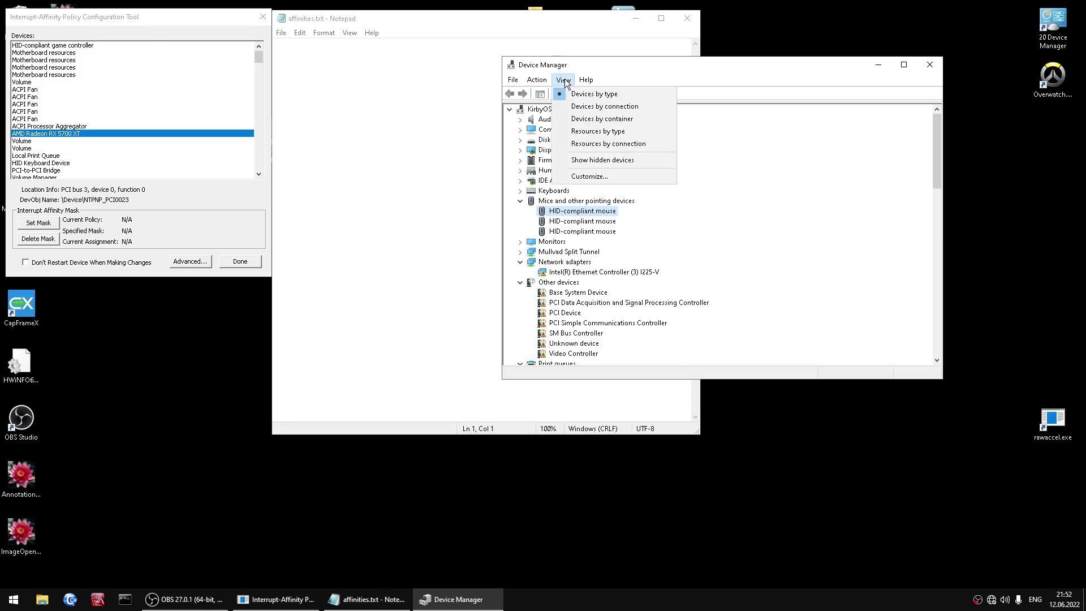
left_click(574, 111)
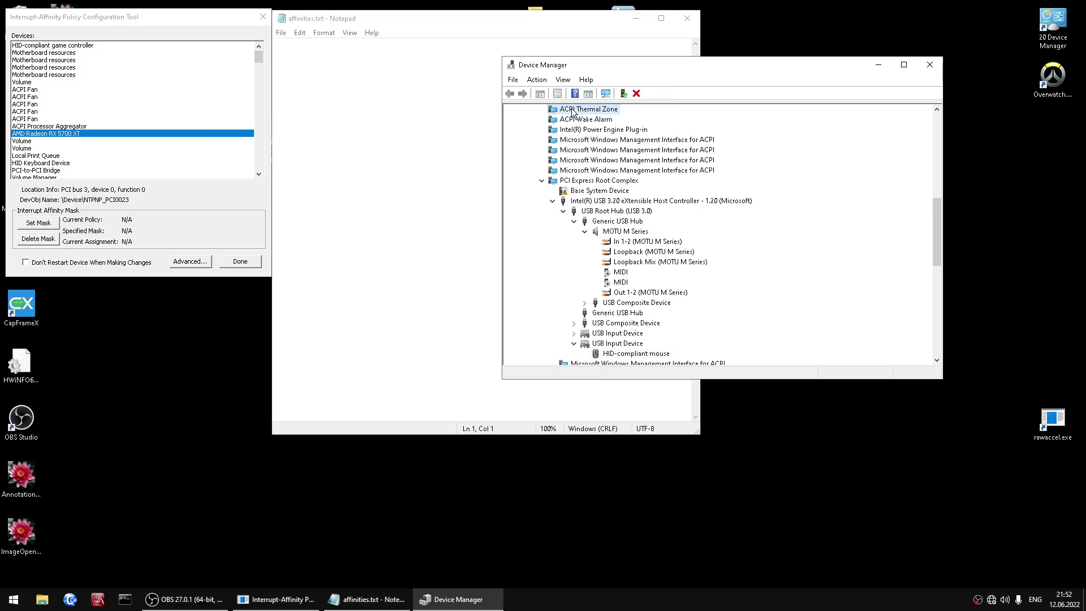
left_click(665, 355)
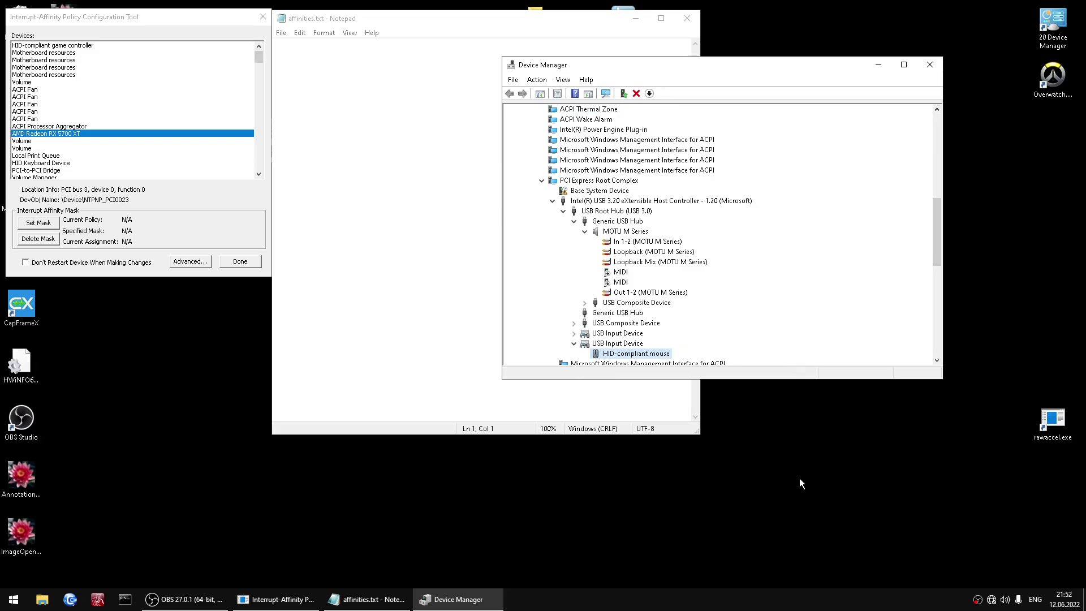
left_click(911, 511)
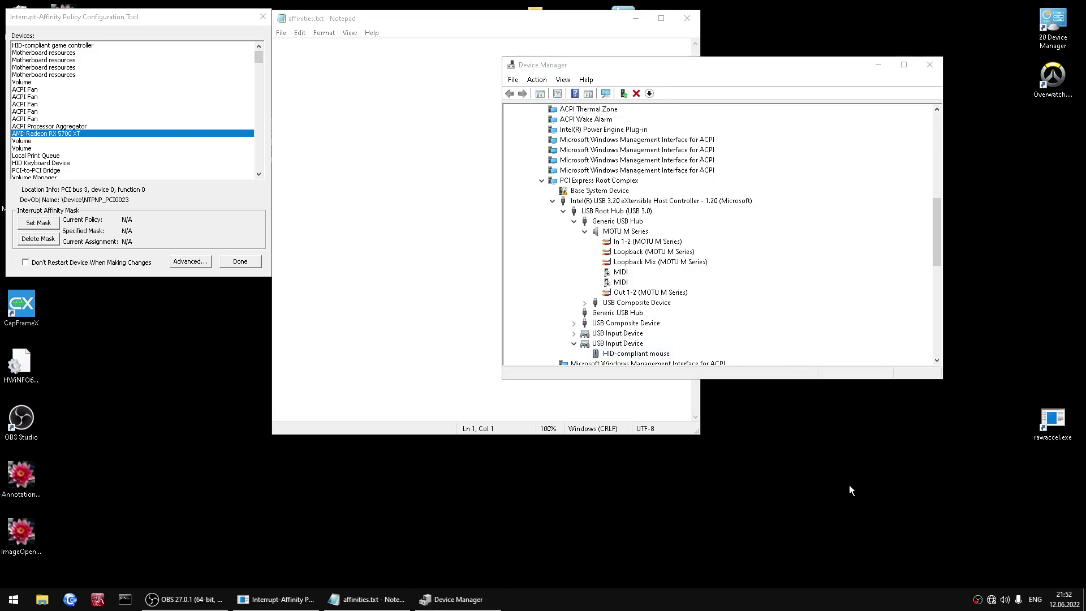
left_click(651, 355)
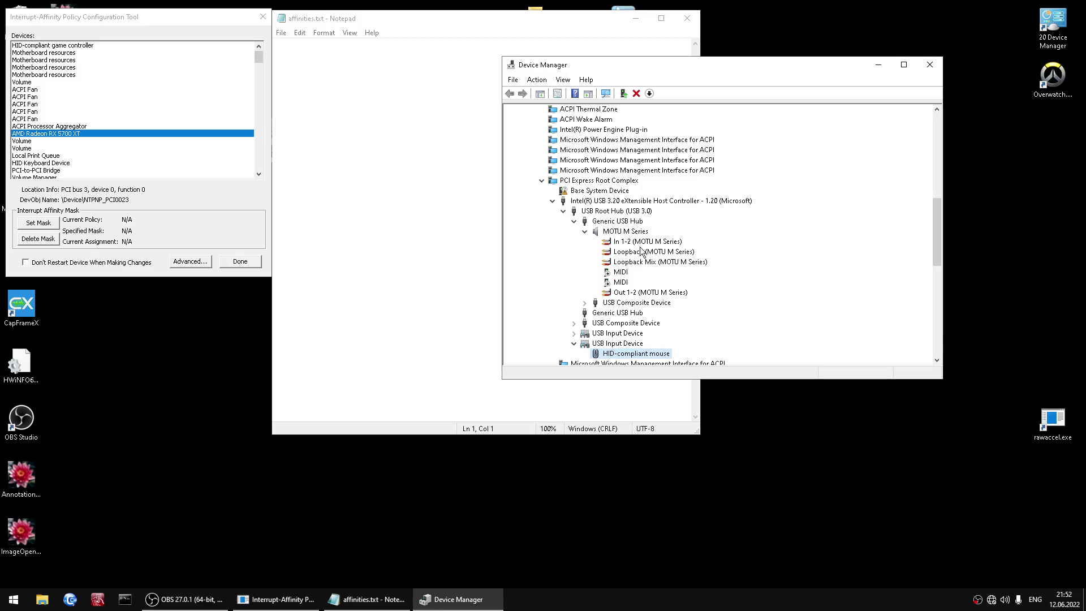
left_click_drag(616, 69, 719, 59)
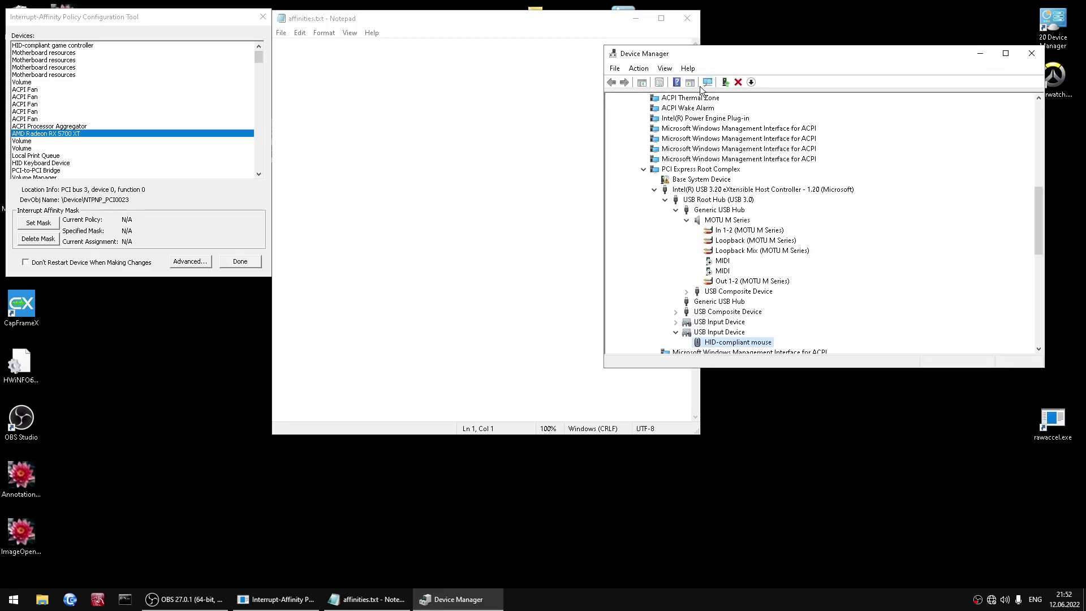
Step: Show the Physical Device Object name in the HID-compliant mouse's property details
double_click(744, 346)
left_click_drag(673, 105, 832, 196)
left_click(831, 212)
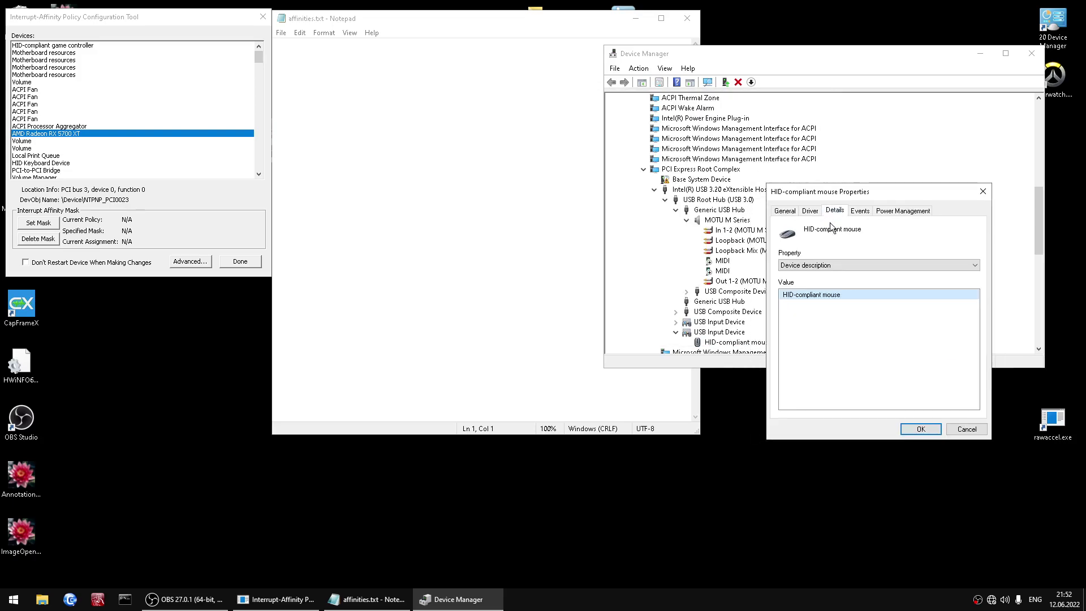
left_click(830, 260)
scroll(823, 349, "down", 7)
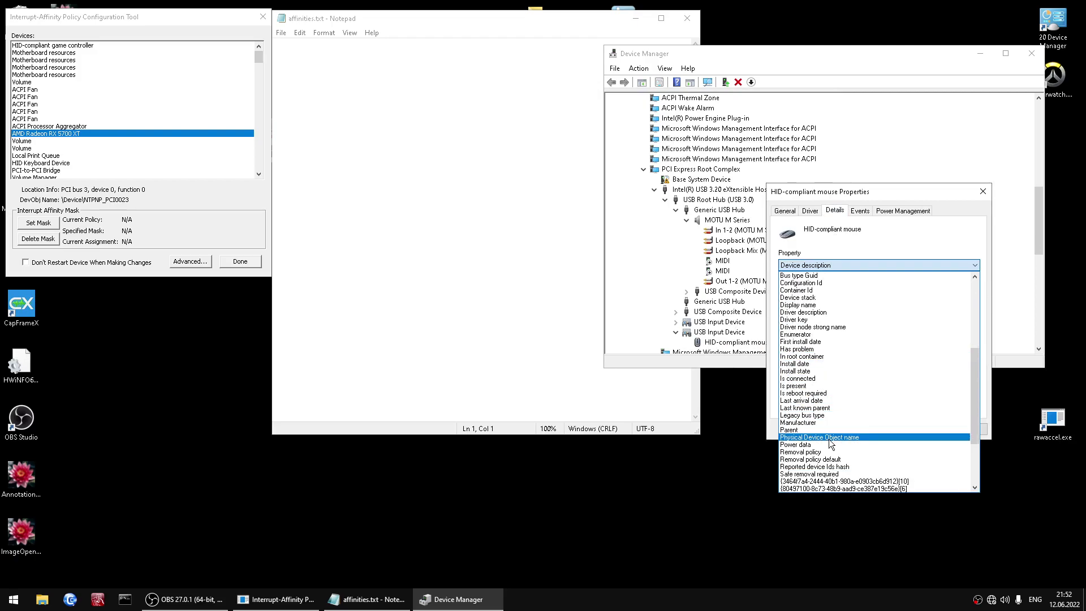
left_click(831, 437)
left_click_drag(835, 192, 861, 244)
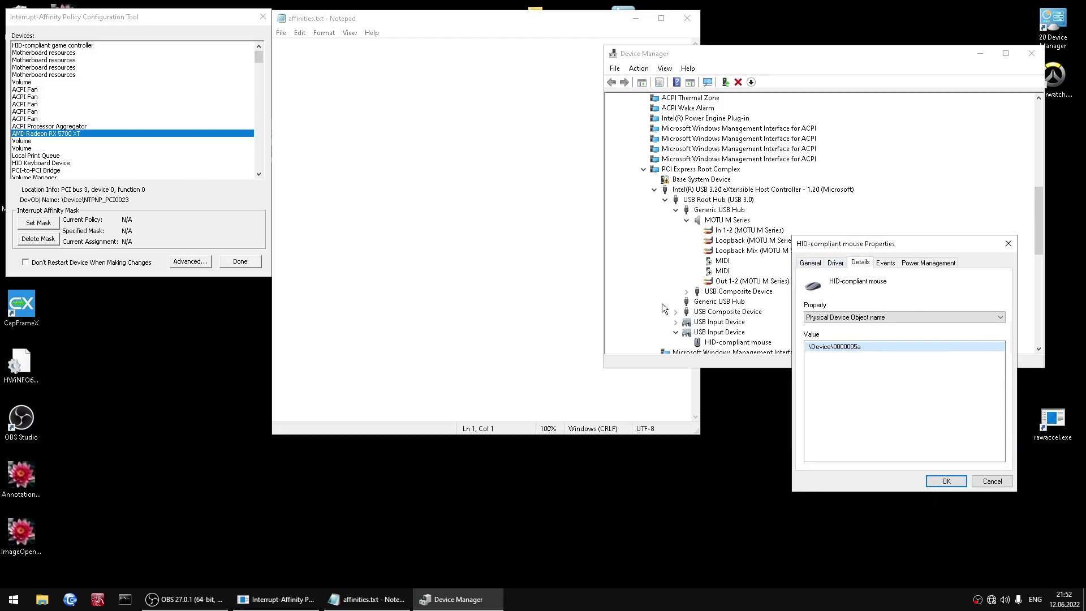
Step: Note the mouse's object name ending 05a in affinities.txt, with blank lines around it, and move the mouse properties aside
left_click(424, 243)
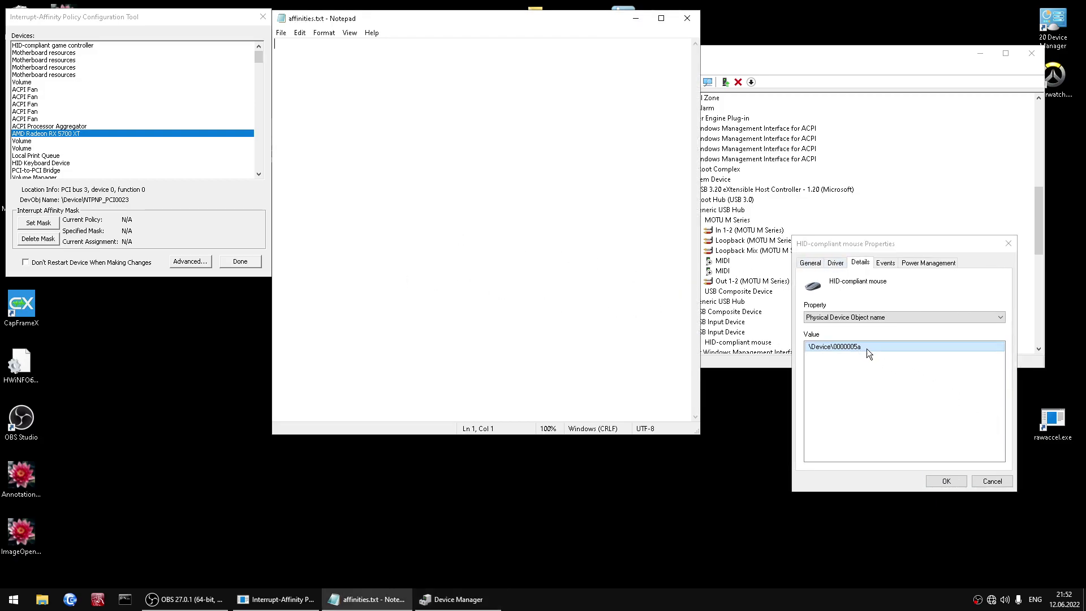
key("Return")
key("Return")
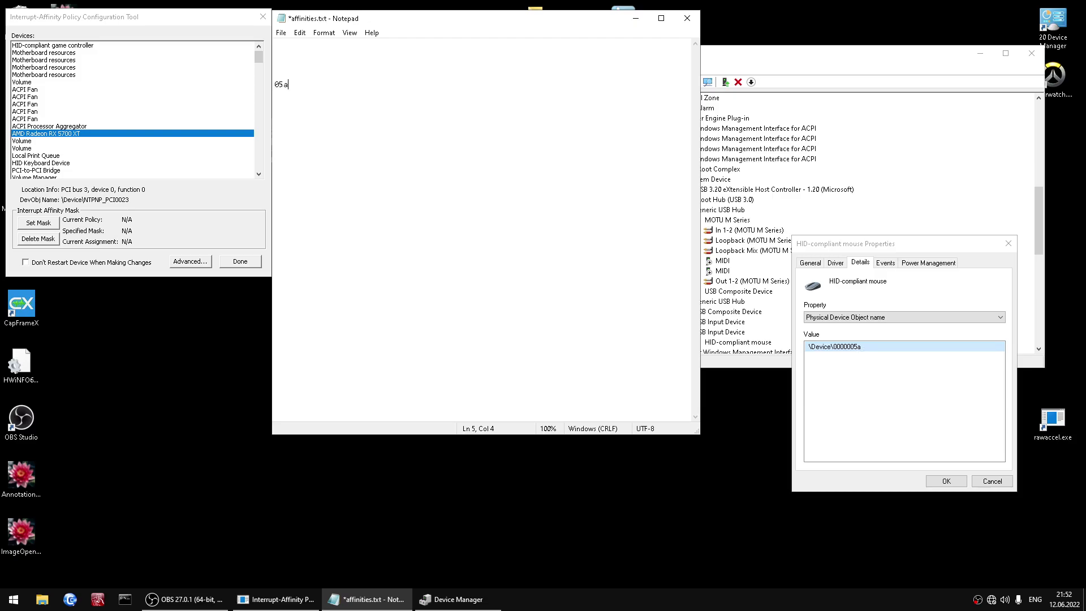
key("Return")
key("Return")
key("Return")
key("Return")
key("Return")
key("Return")
key("Return")
key("Return")
key("Return")
key("Return")
key("Return")
key("Return")
key("Return")
key("Up")
key("Up")
left_click_drag(819, 249, 834, 341)
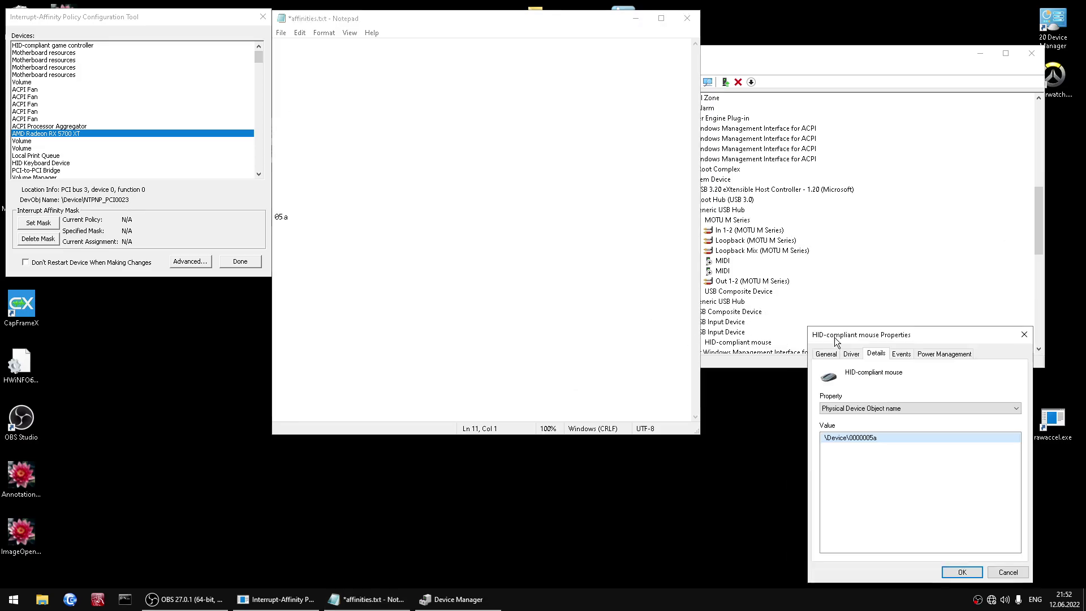
Step: Collapse the MOTU M Series branch in the device tree and select the HID-compliant mouse under its USB Input Device
left_click(808, 298)
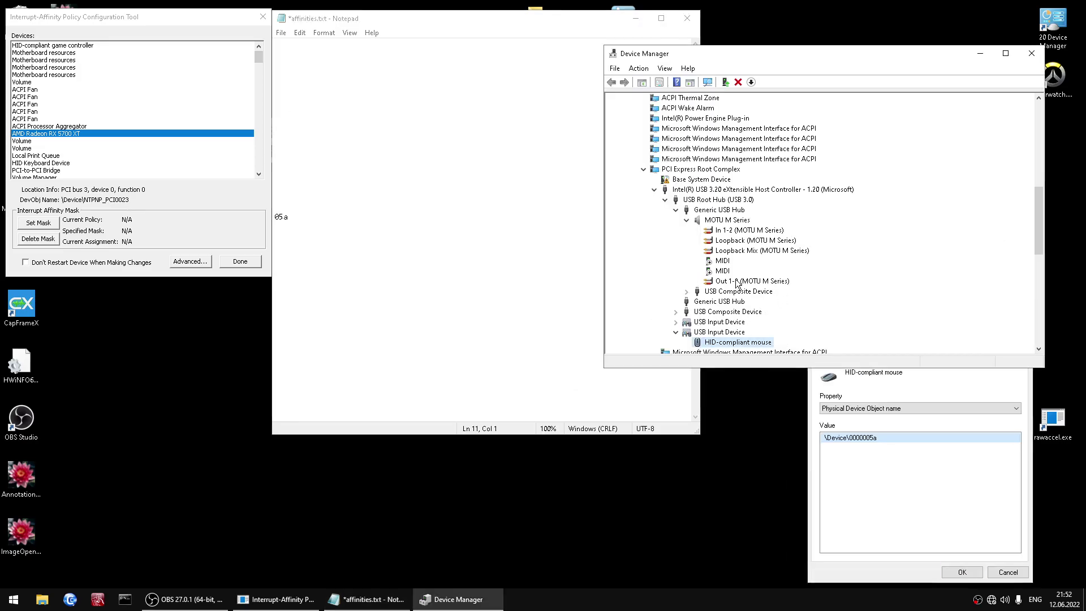
left_click(688, 219)
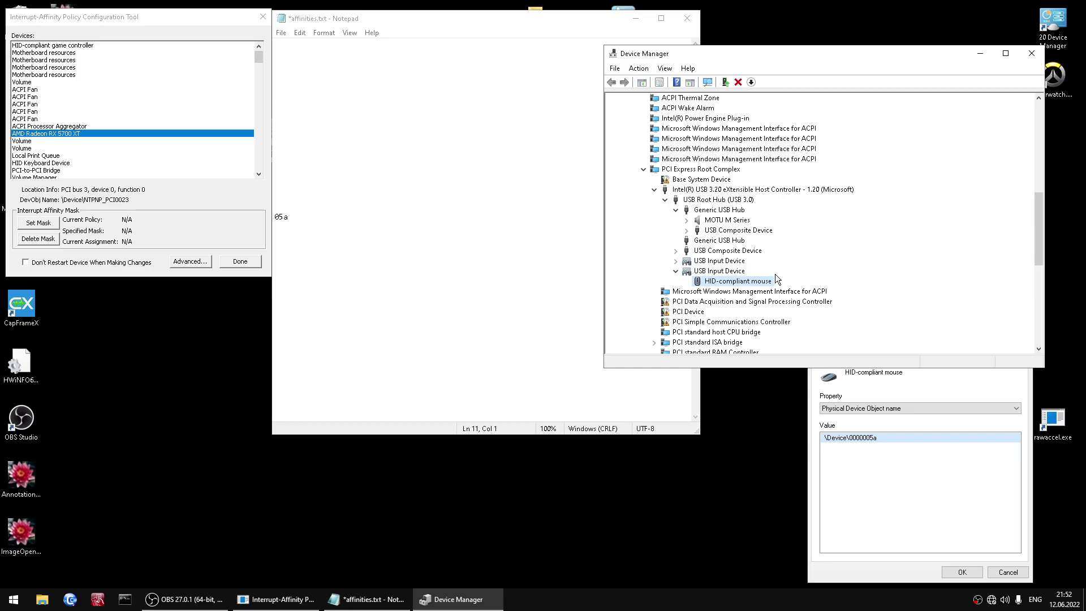
left_click(745, 289)
left_click(731, 280)
Step: In affinities.txt, enclose 05a in parentheses and label it HID-compliant Mouse, keeping the device tree visible beside the notes
left_click(396, 265)
type("(")
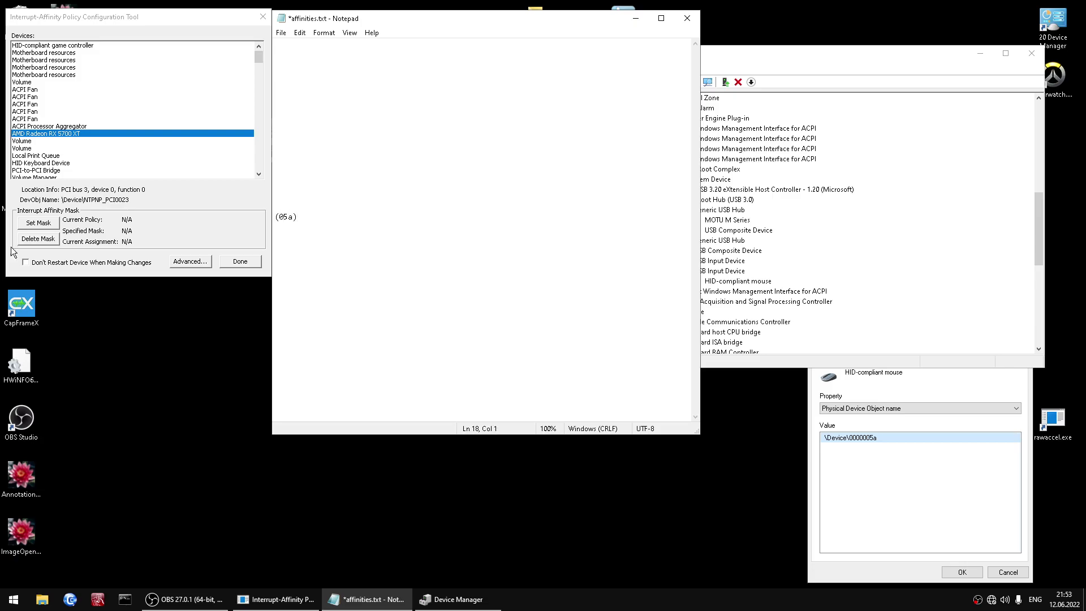
left_click_drag(508, 16, 429, 22)
left_click(204, 232)
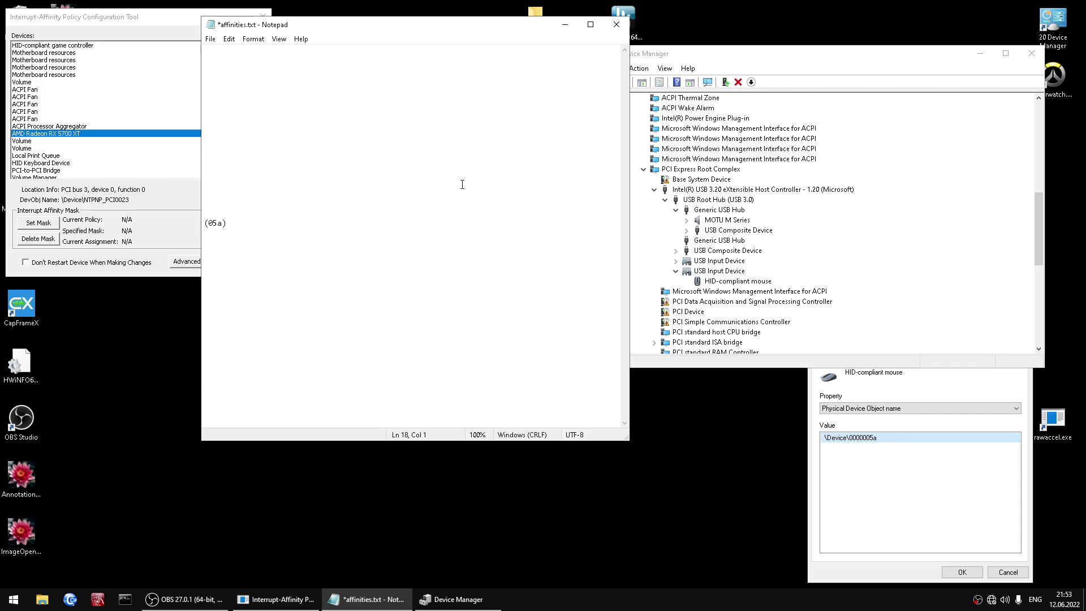
type("HID-compliant Mouse")
Step: Add an indented line reading USB input device above the mouse entry, separated from it by a blank line
key("Up")
type("USDB In")
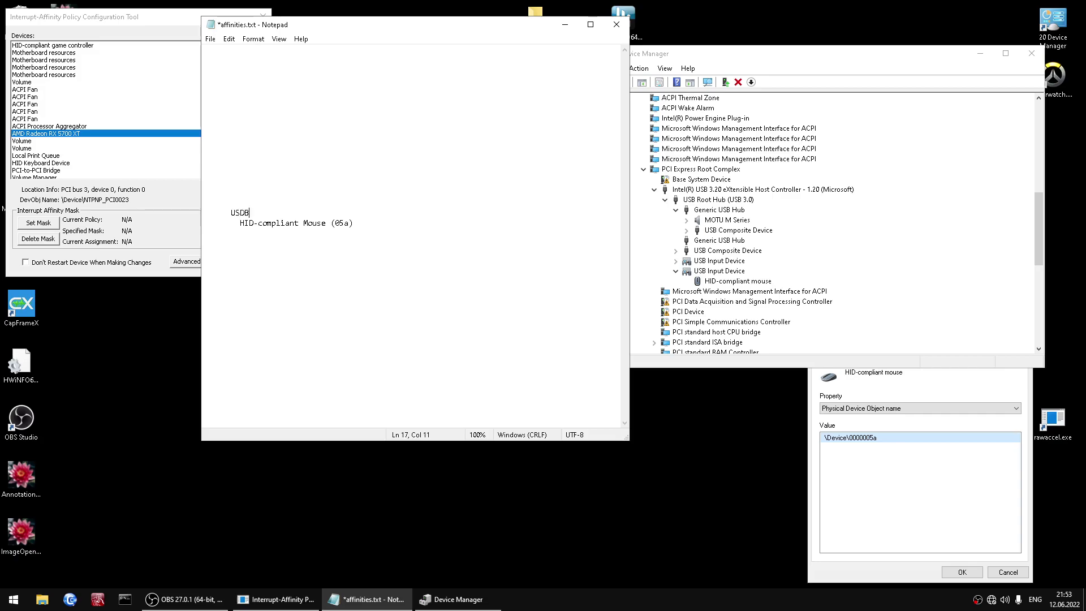
key("BackSpace")
key("BackSpace")
key("BackSpace")
key("BackSpace")
type("B input device")
key("Return")
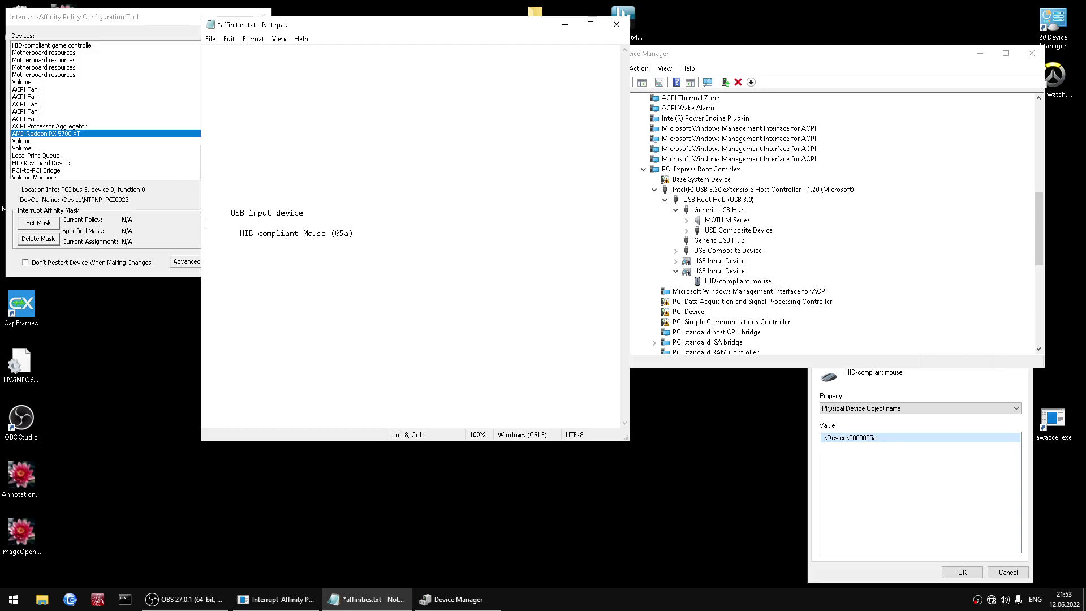
Step: Put an arrow (->) in front of both the HID-compliant Mouse and USB input device lines and tidy the spacing
type("->     ->")
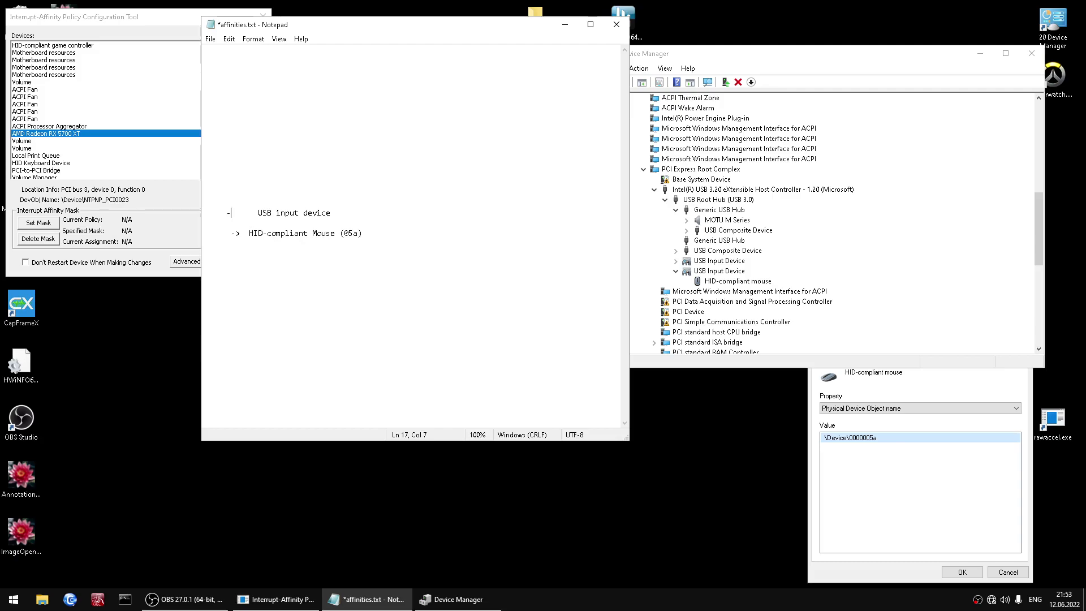
key("Delete")
key("Delete")
key("Delete")
key("Delete")
Step: Trace the mouse up to its USB root hub in the device tree and note it as "-> USB Root Hub usb 3" above USB input device
left_click(747, 282)
left_click(722, 271)
left_click(718, 199)
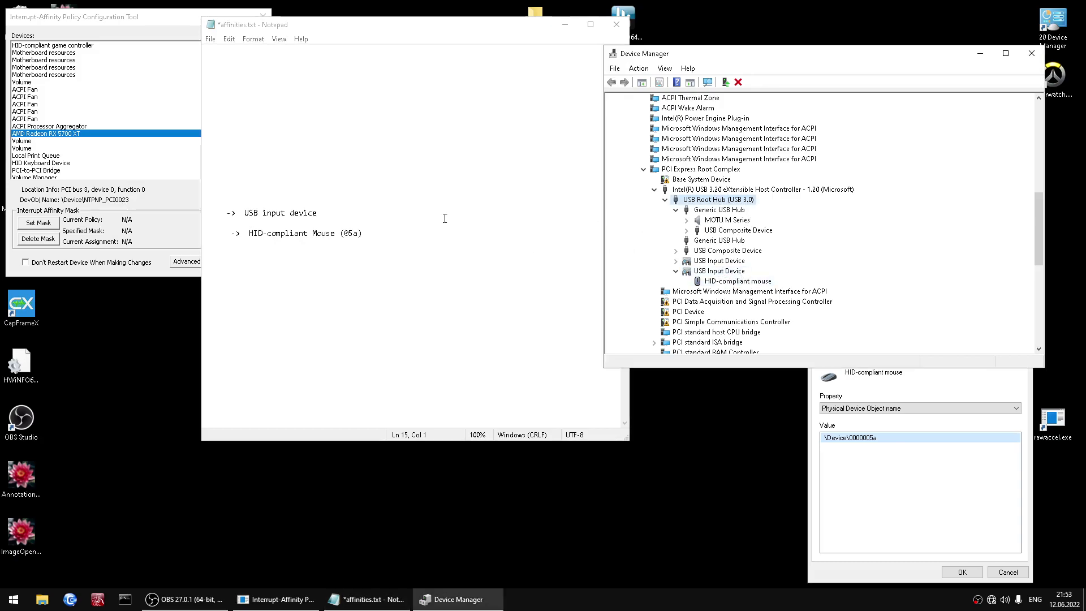
left_click(259, 193)
type("->")
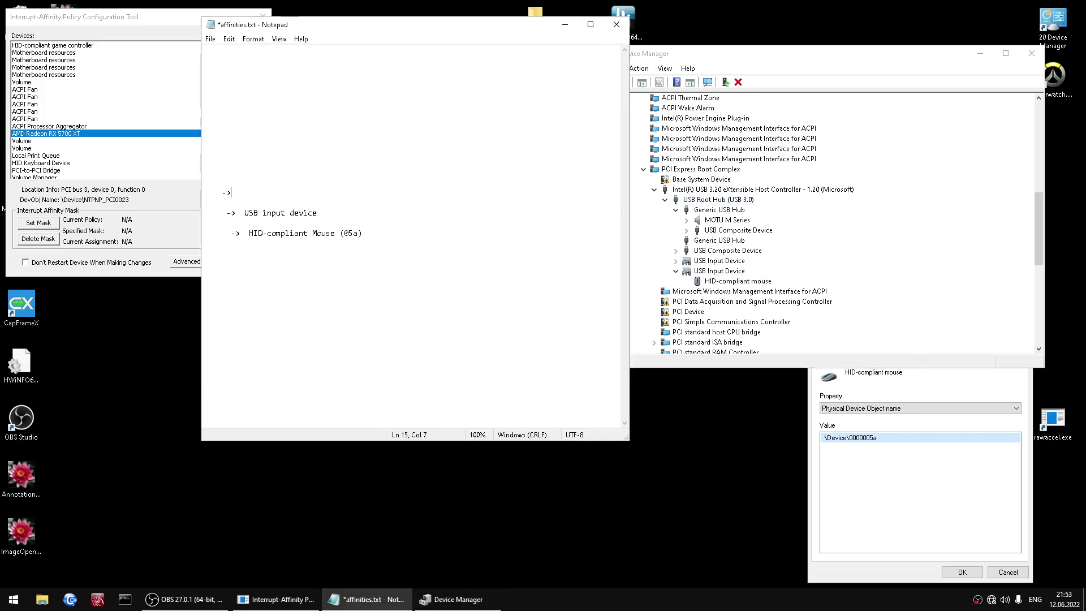
type(" USB Root Hub usb 3")
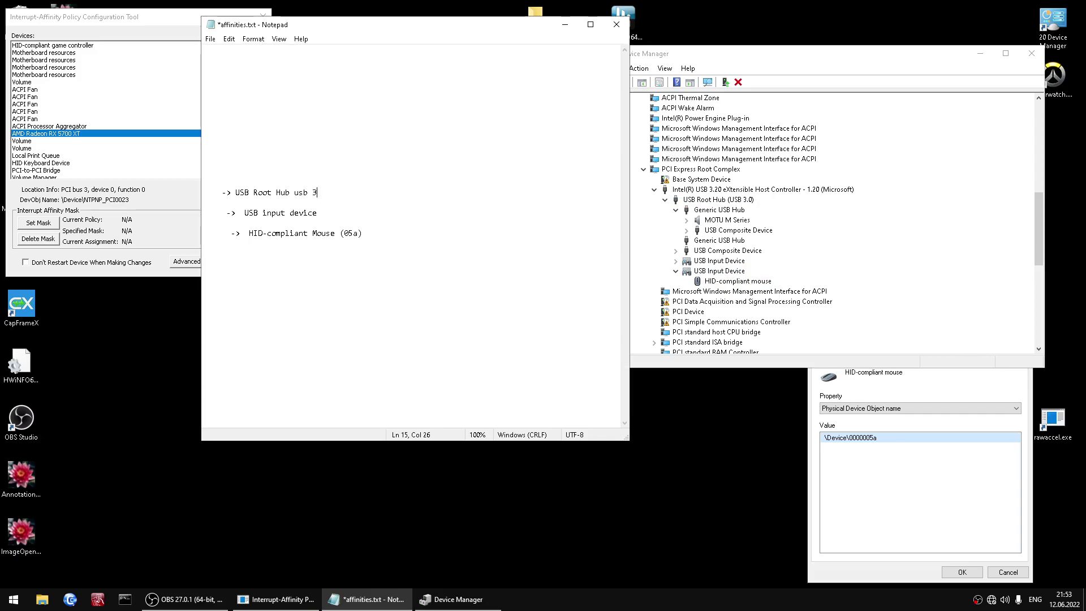
Step: Select the root hub's parent controller and note it as Intel USB 3.2 extensible Host Controller at the top of the hierarchy
key("Up")
left_click(721, 190)
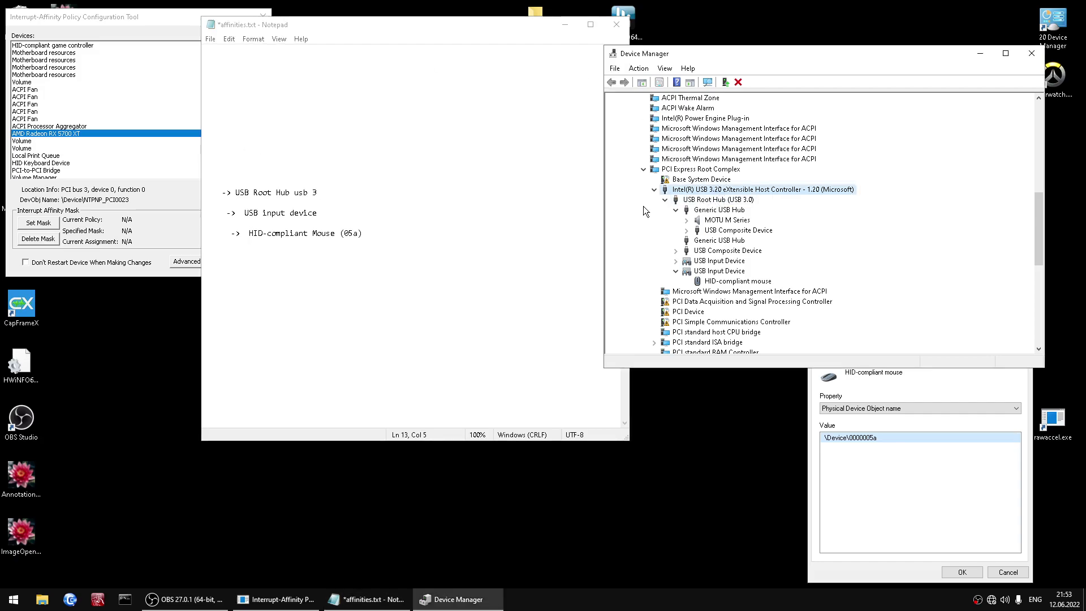
left_click(485, 166)
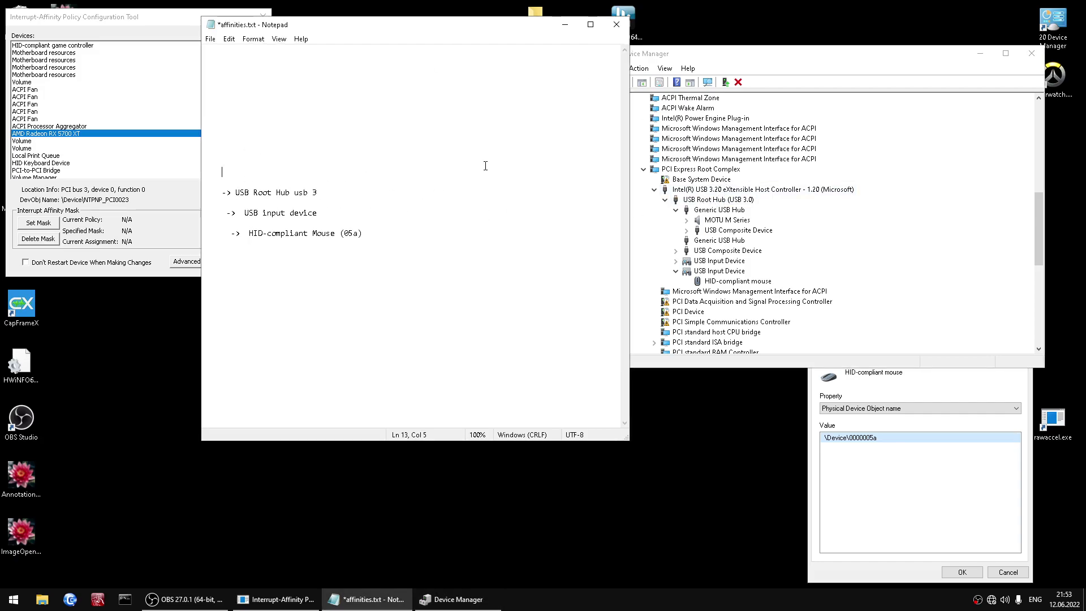
key("BackSpace")
key("BackSpace")
type("Intel USB 3.2 extensible Host Controller")
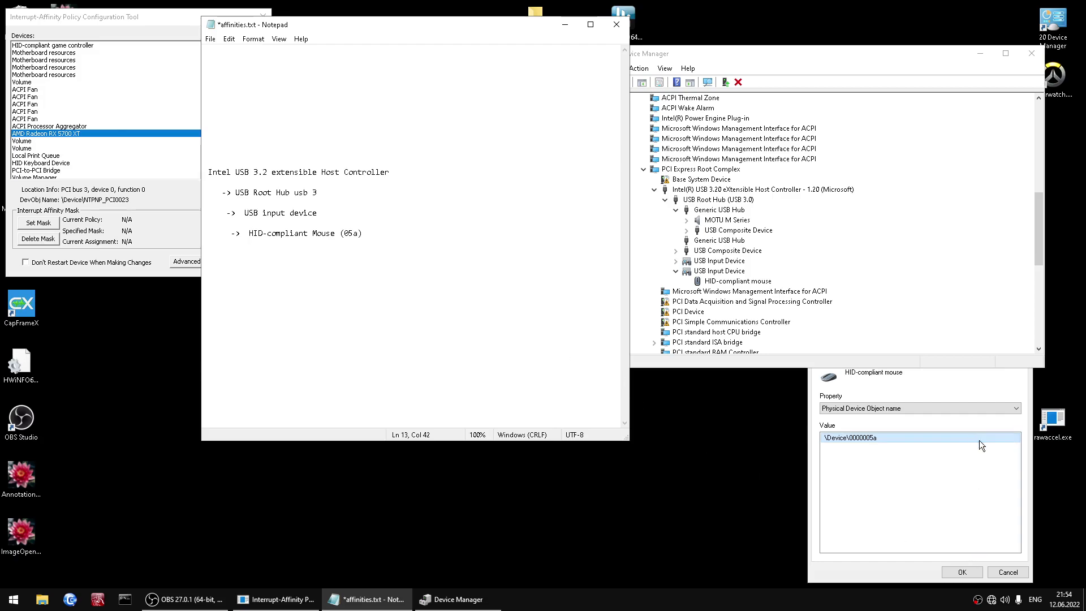
Step: Close the mouse properties and show the device description in the Intel USB 3.20 eXtensible Host Controller's property details
left_click(1007, 573)
double_click(768, 190)
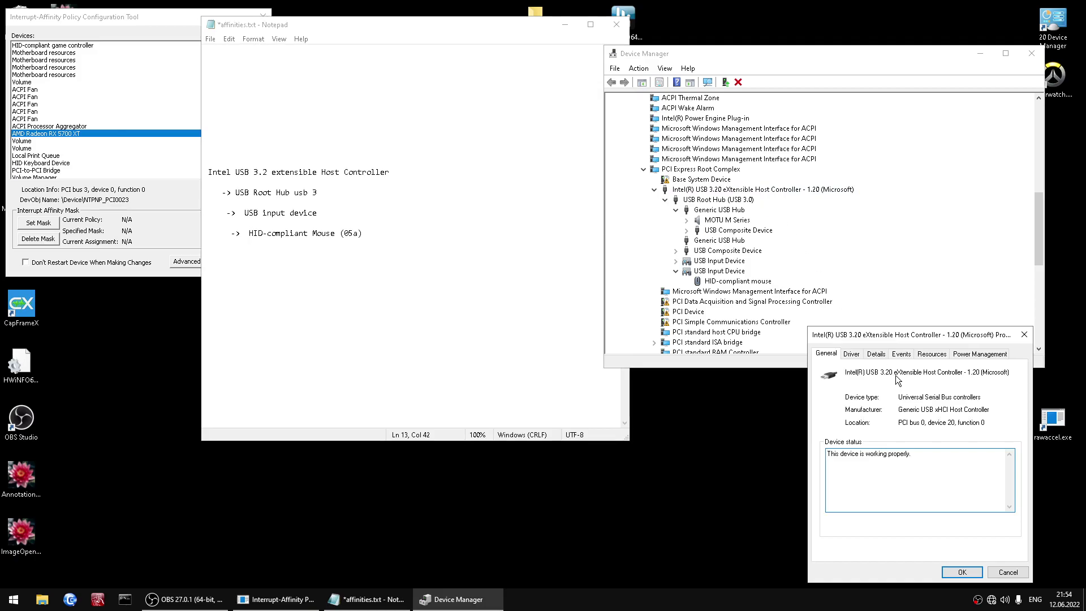
left_click(876, 353)
left_click(882, 406)
left_click(881, 409)
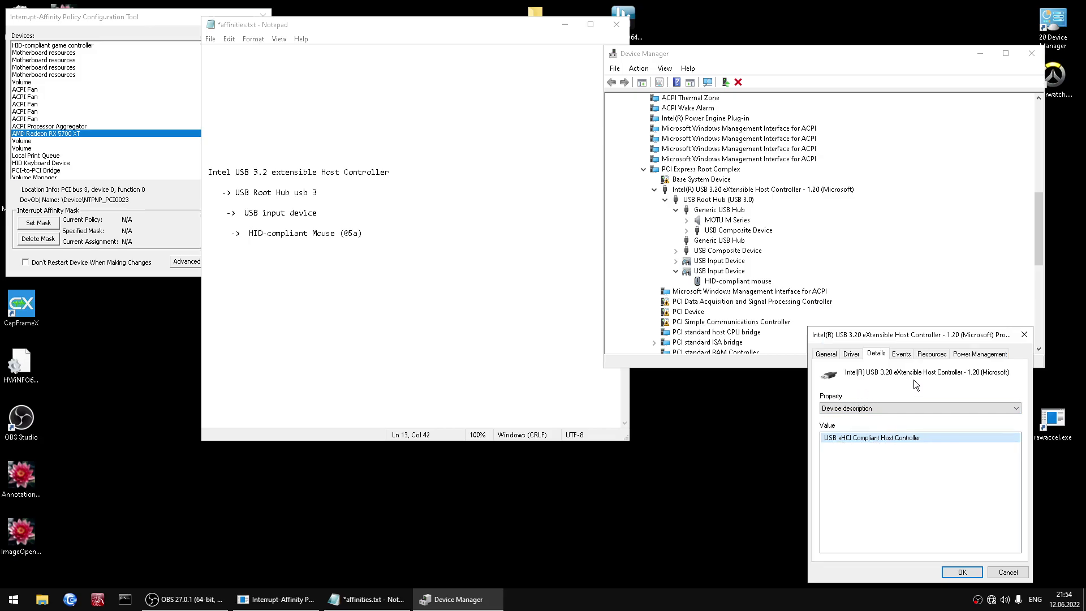
Step: Replace the top line of the notes with USB xHCI Compliant Host Controller
left_click_drag(390, 172, 207, 173)
type("USB")
key("BackSpace")
key("BackSpace")
type("SB xH")
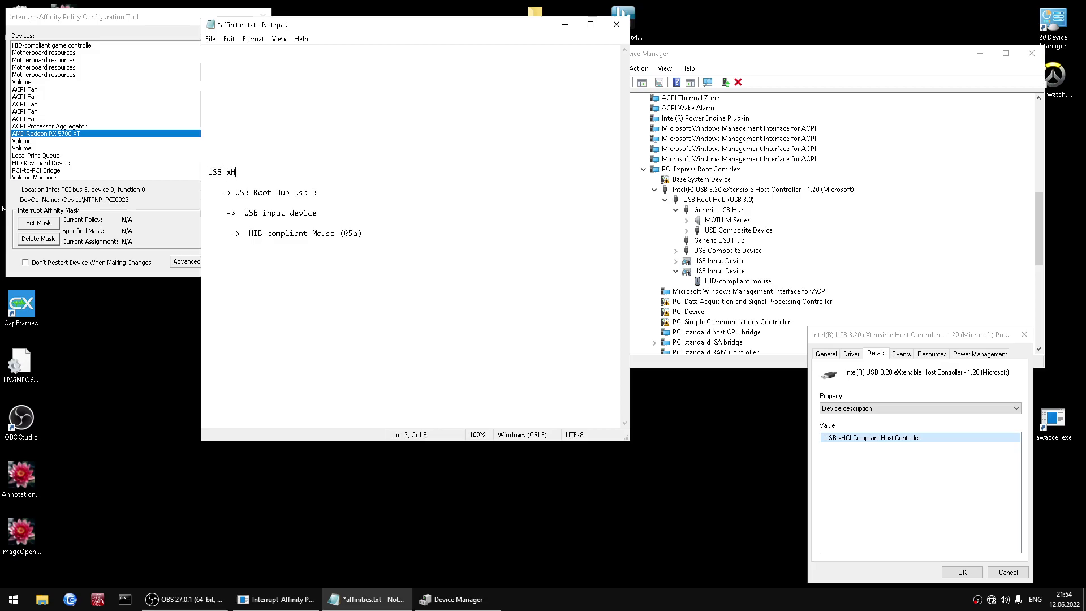
type("CI Compliant Host Controller")
Step: Look up the host controller's Physical Device Object name, note it as (_PCI0006) on its line, and close the properties
left_click(892, 407)
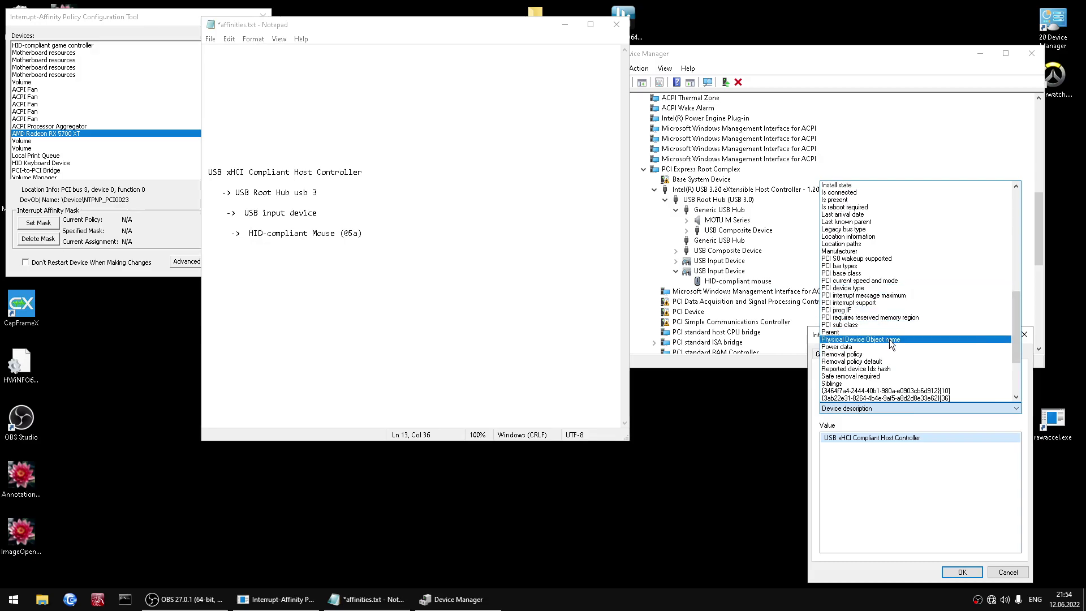
left_click(889, 339)
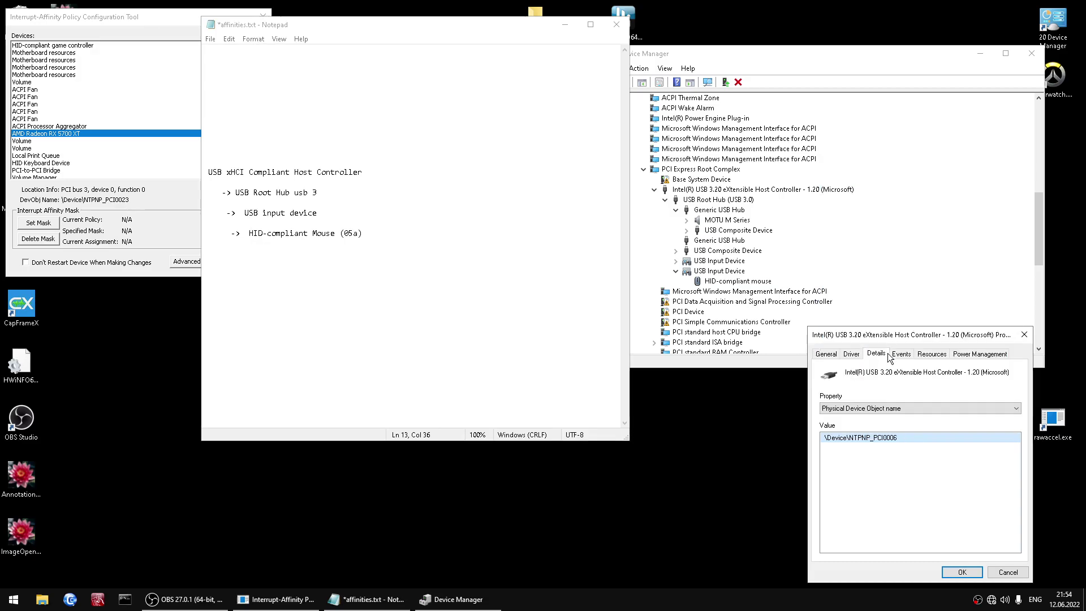
left_click(396, 173)
key("BackSpace")
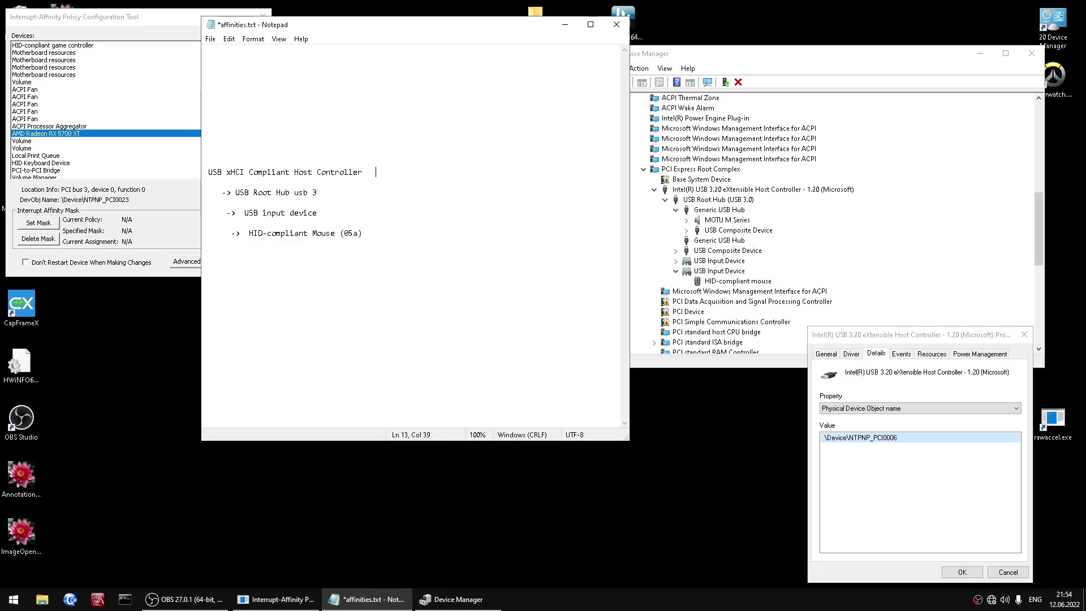
type("(_PCI0006)")
left_click(962, 572)
Step: Show the Physical Device Object name in the property details of USB Root Hub (USB 3.0)
left_click(700, 191)
double_click(716, 200)
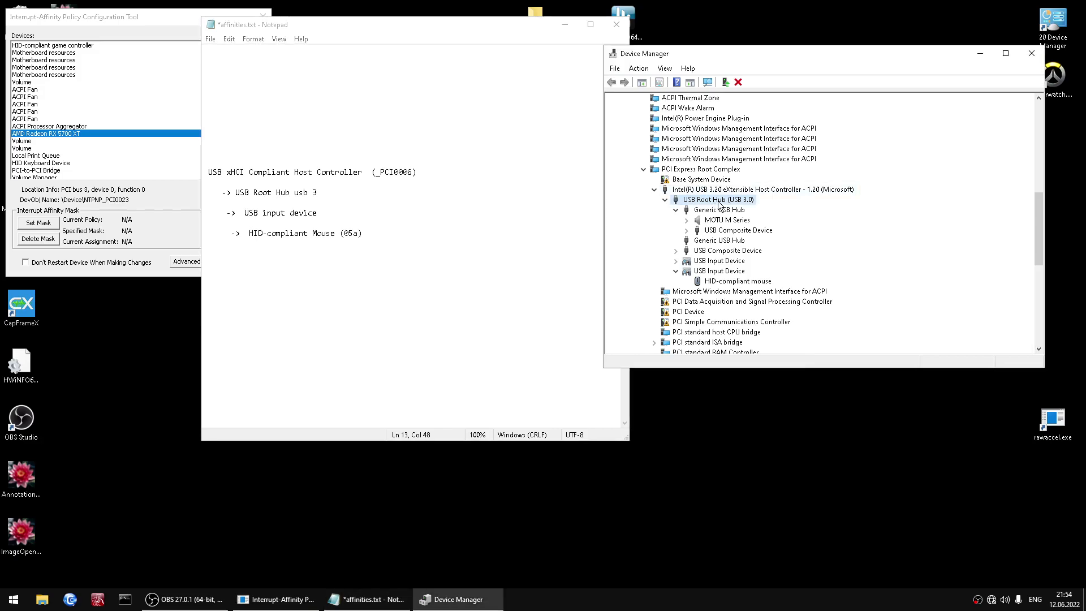
left_click(884, 357)
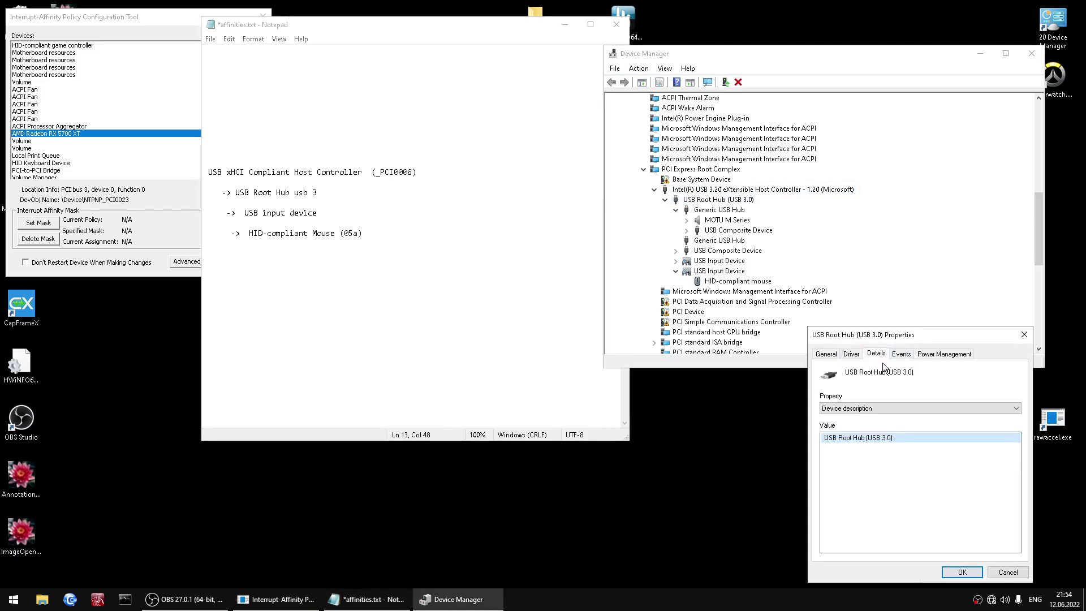
left_click(893, 409)
scroll(888, 356, "down", 8)
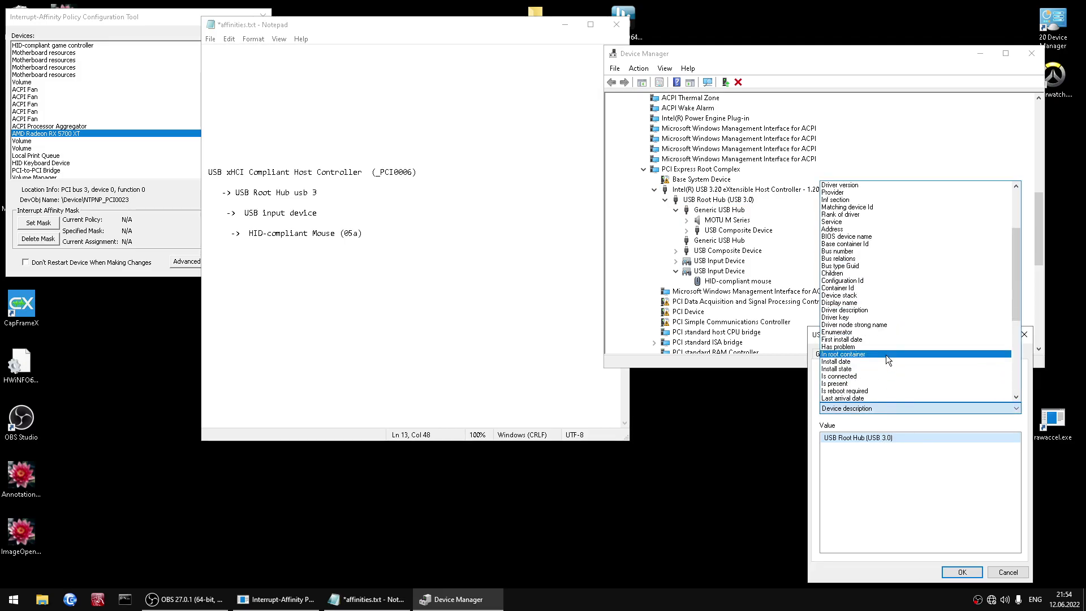
left_click(890, 354)
left_click(861, 440)
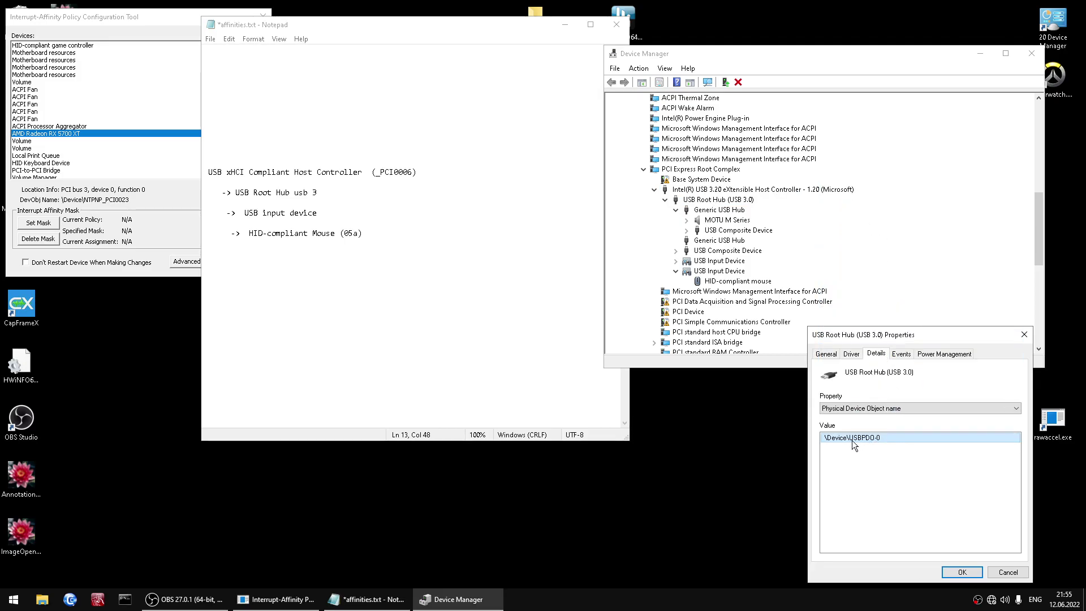
Step: Note (USBPDO-0) after a gap on the USB Root Hub line and close the root hub's properties
left_click(357, 199)
left_click(348, 195)
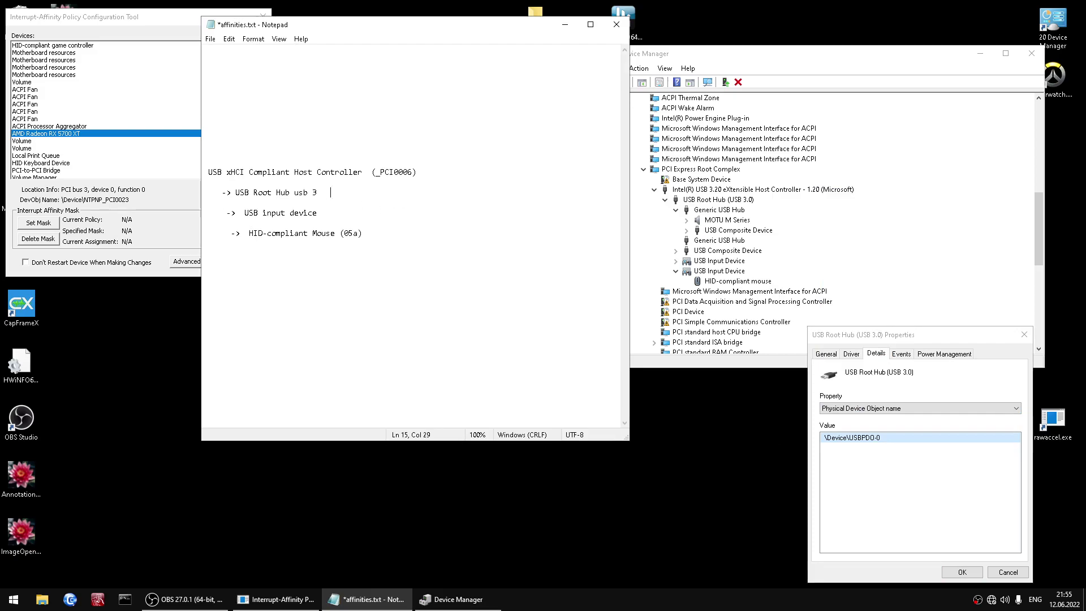
type("(")
key("BackSpace")
key("BackSpace")
type("USBPDO-0)")
key("Left")
key("Left")
key("Left")
key("Left")
key("Left")
type("(")
key("Down")
key("Down")
left_click(1024, 334)
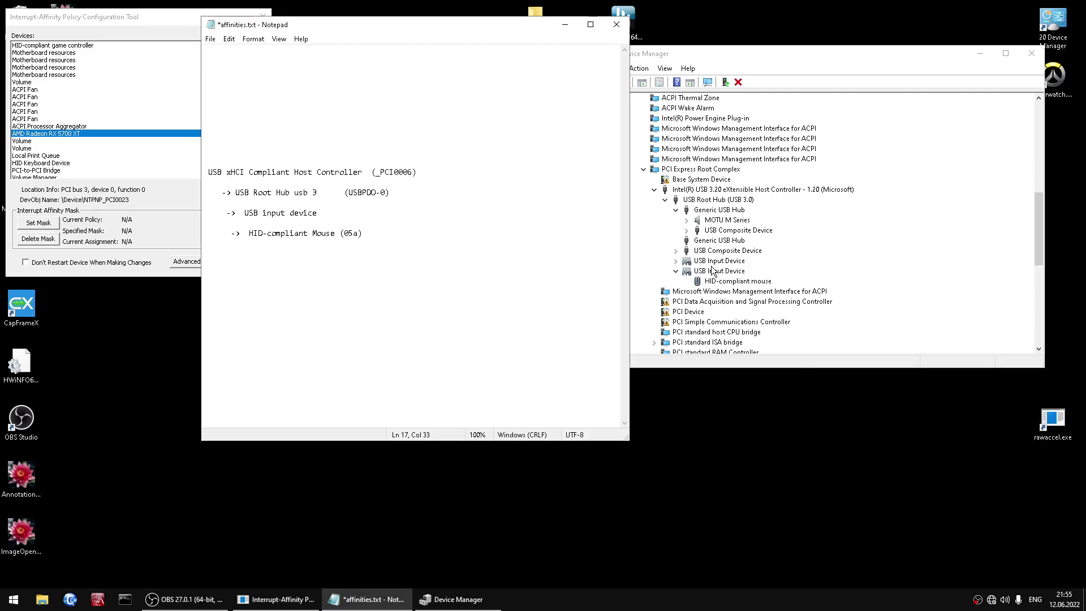
Step: Look up the Physical Device Object name of the mouse's parent USB Input Device and note it as (USBPDO-4) on its line
double_click(728, 274)
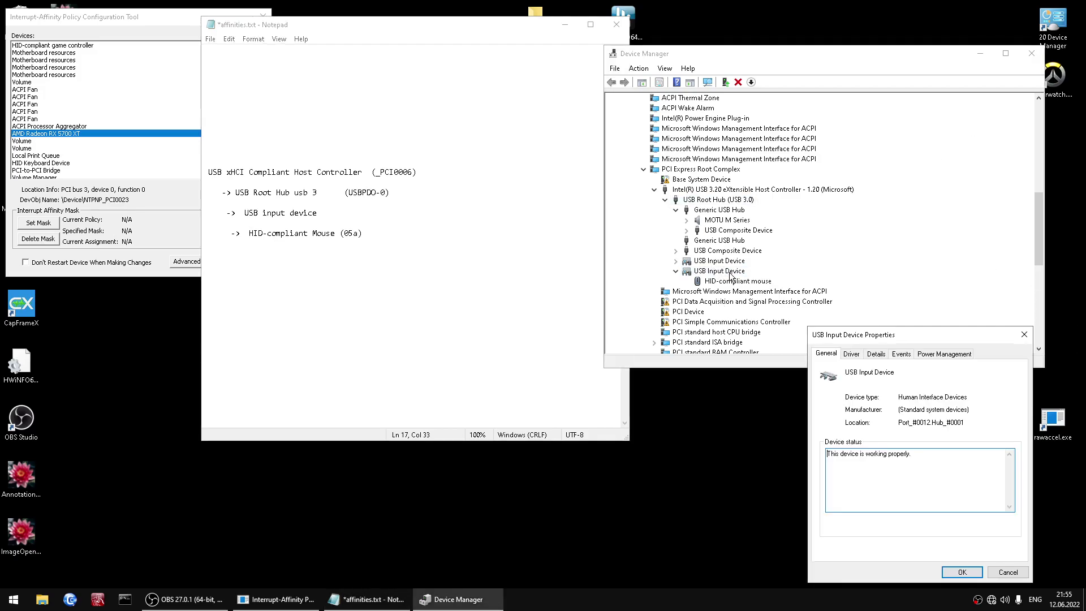
left_click(877, 356)
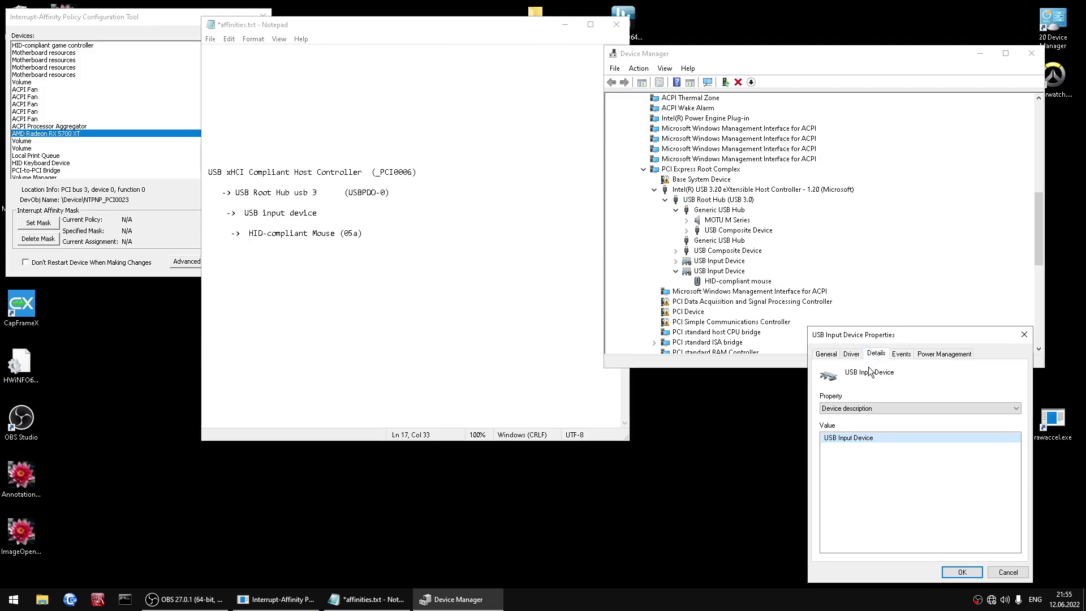
left_click(878, 406)
scroll(878, 340, "down", 2)
scroll(875, 339, "down", 2)
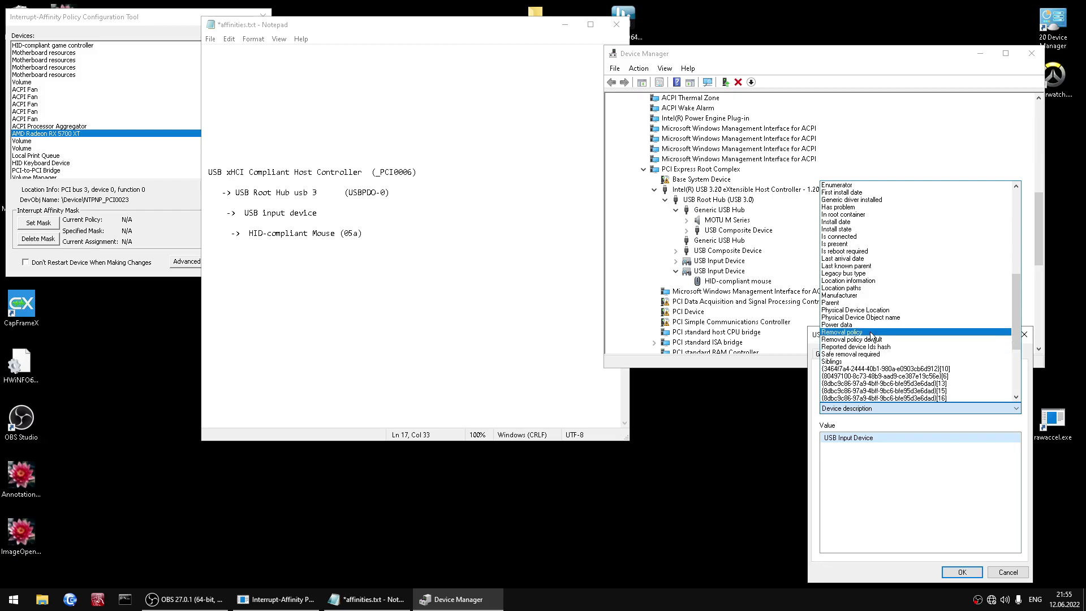
left_click(875, 317)
left_click(364, 216)
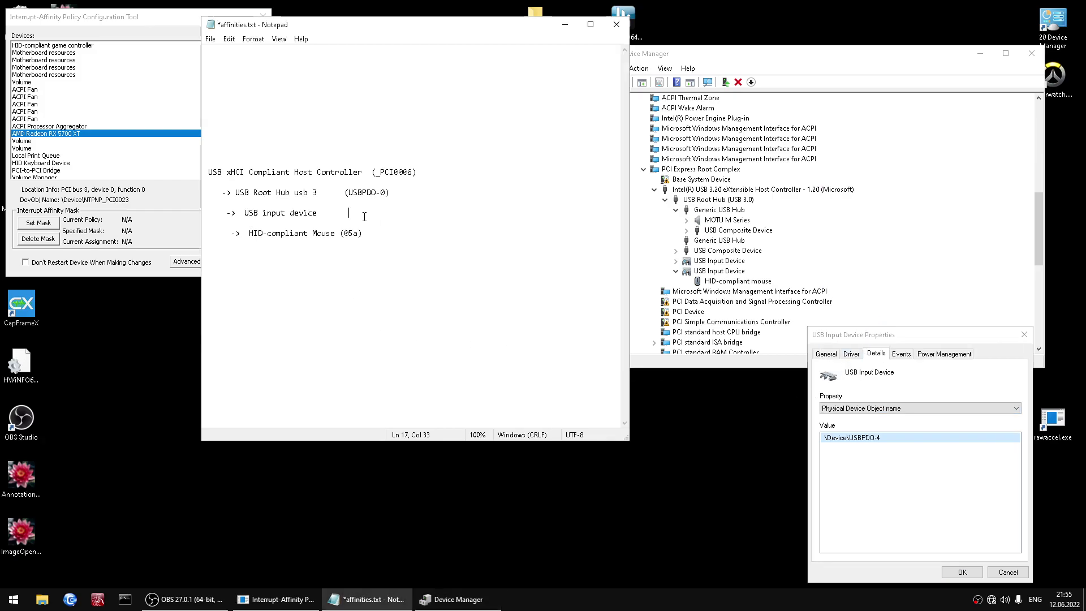
type("(USBPDO-4)")
Step: Save the notes with (05a) spaced further from HID-compliant Mouse, and tighten the gap before (_PCI0006)
key("Down")
key("Down")
key("Home")
type("0 |")
key("BackSpace")
key("Right")
key("Right")
key("Right")
key("Right")
key("Right")
key("Right")
key("Right")
key("Right")
key("Right")
key("Right")
key("Right")
key("Right")
key("Right")
key("Right")
key("Right")
key("Right")
key("Right")
key("Right")
key("Right")
key("Right")
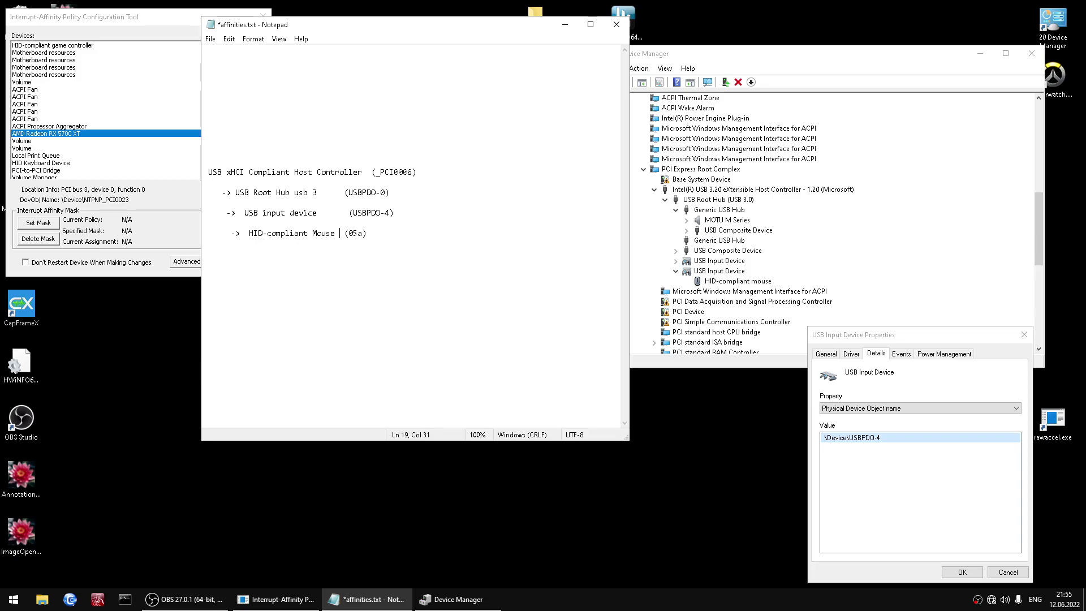
key("ctrl+s")
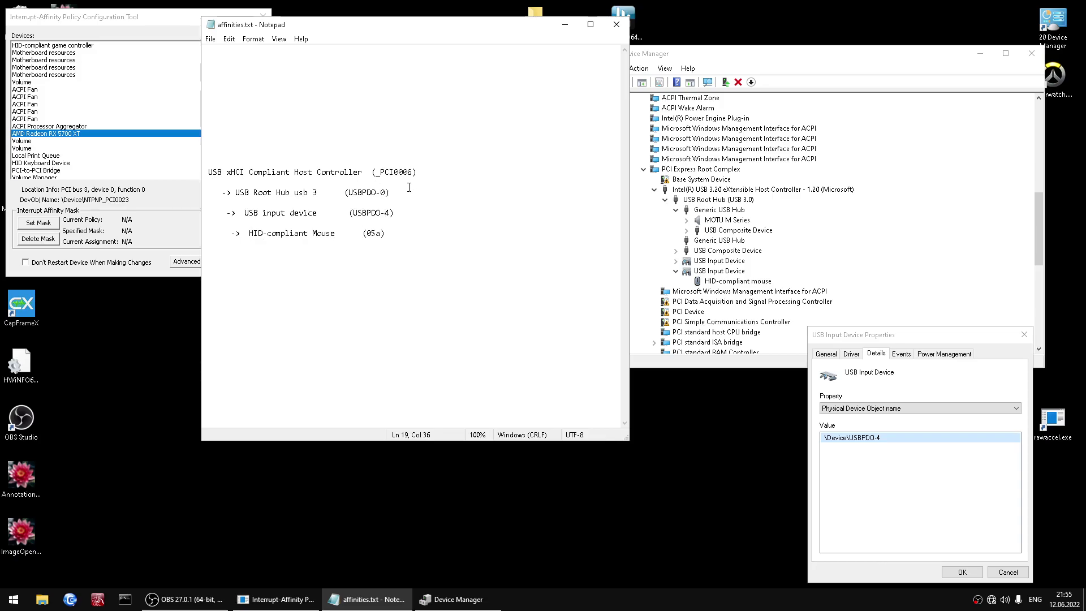
key("BackSpace")
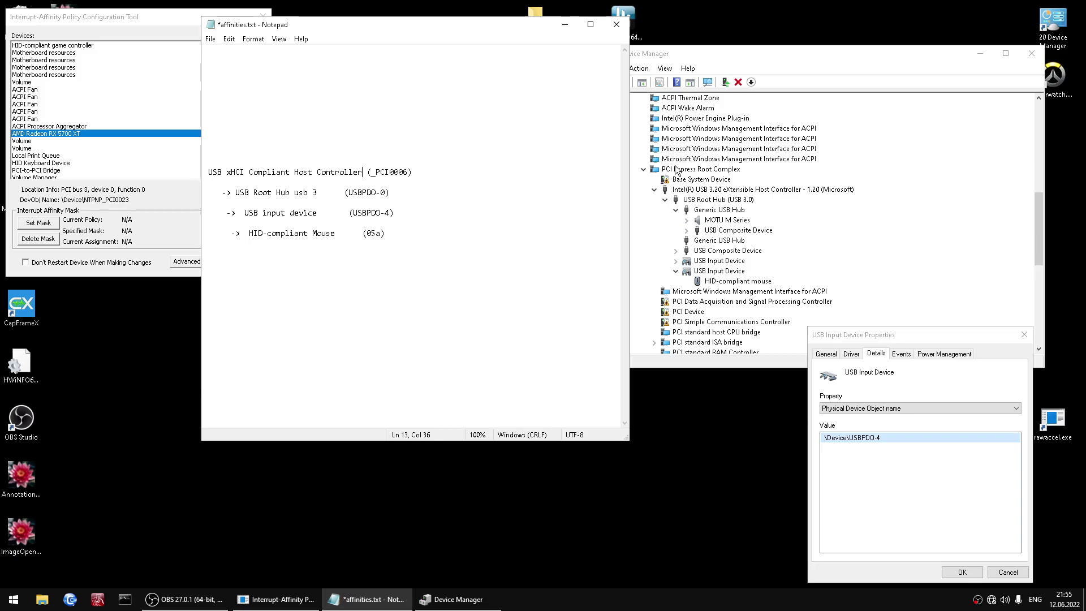
Step: Stop the computer from turning off the mouse's USB Input Device to save power, and apply the change
left_click(964, 354)
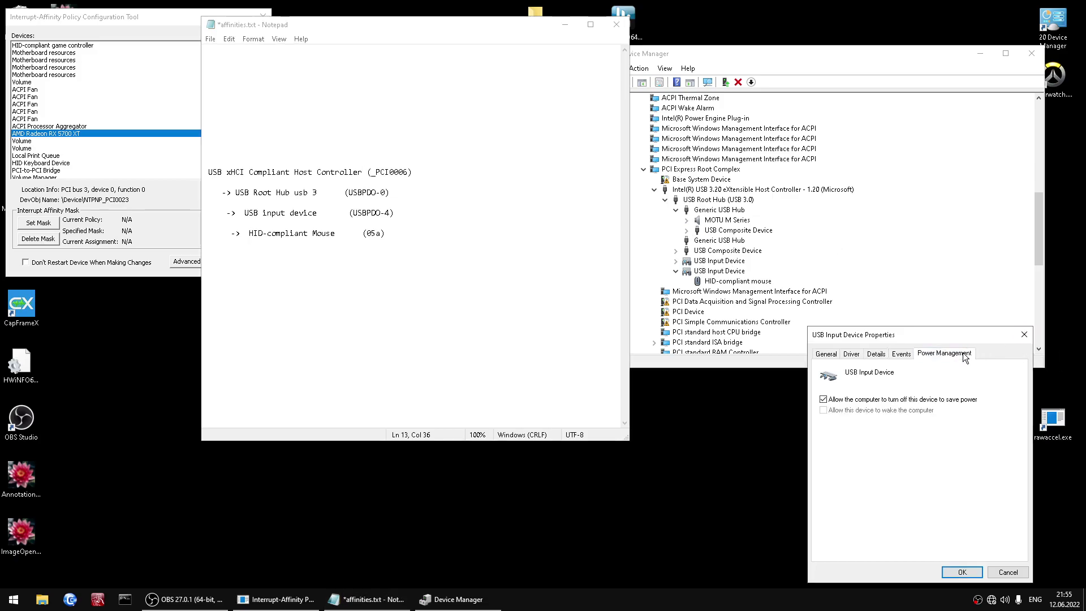
left_click(913, 401)
left_click(956, 571)
Step: Check the power management settings of the USB Input Device and the HID-compliant mouse, closing each properties window
double_click(719, 271)
left_click(943, 354)
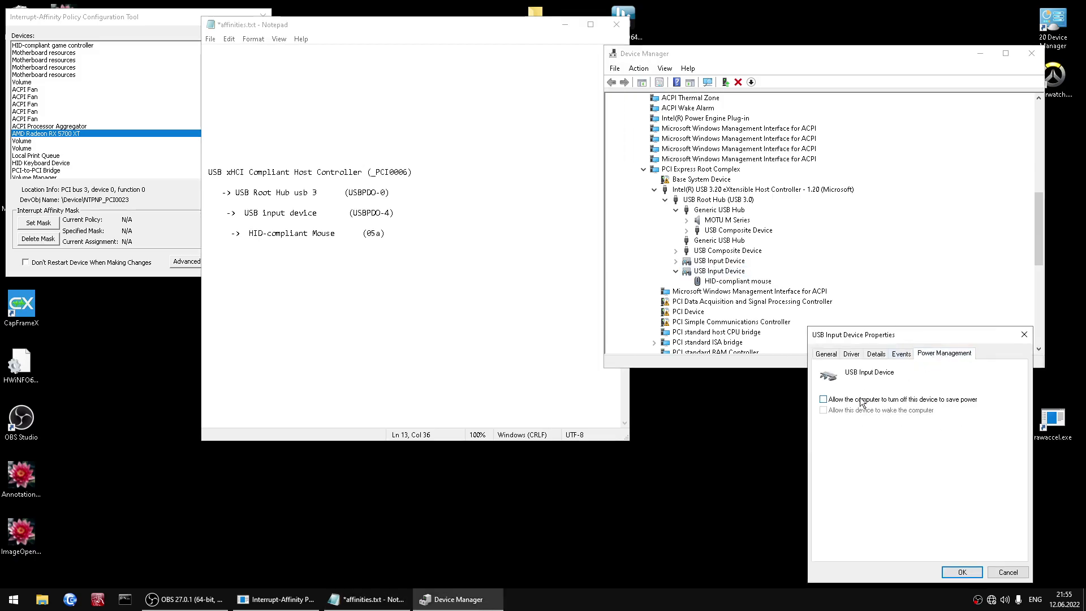
left_click(962, 571)
double_click(738, 282)
left_click(943, 354)
left_click(962, 571)
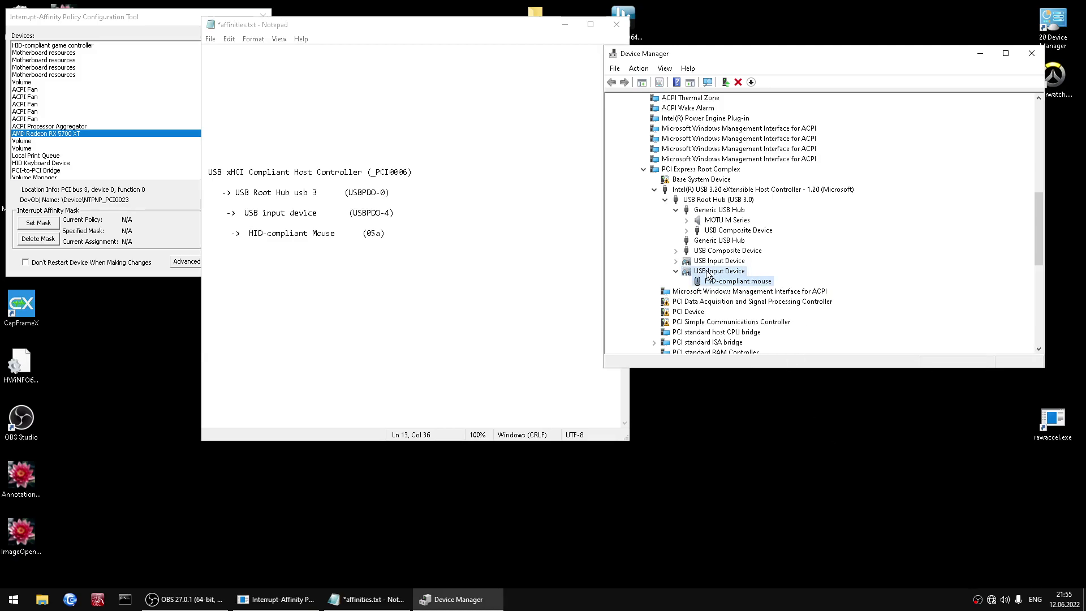
Step: Check the power management settings of the USB Root Hub (USB 3.0) and the Intel USB 3.20 host controller, closing each properties window
double_click(718, 200)
left_click(931, 355)
left_click(962, 571)
double_click(764, 190)
left_click(980, 353)
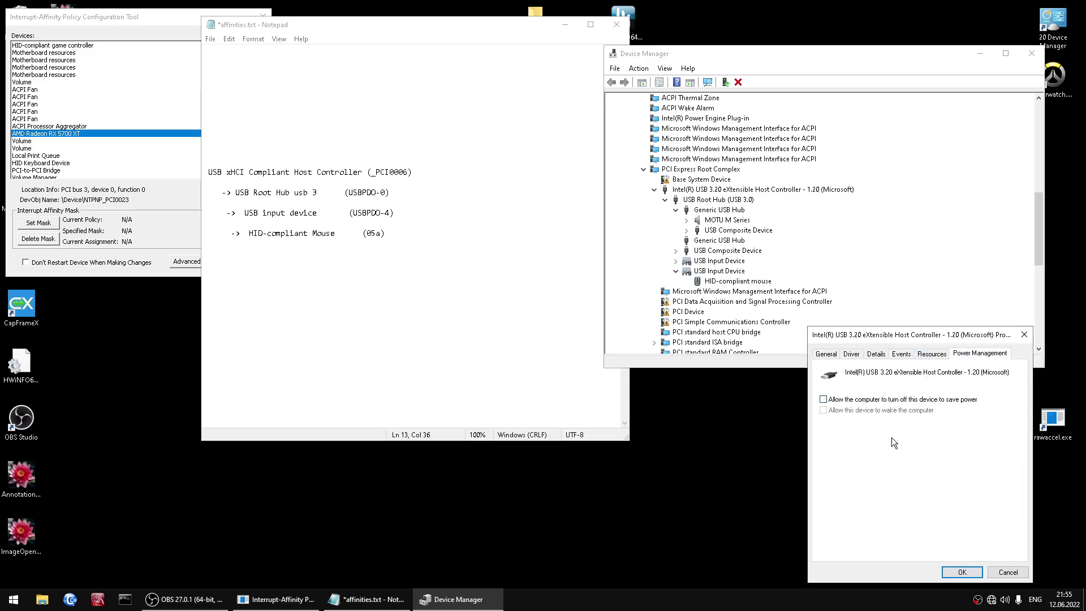
left_click(961, 572)
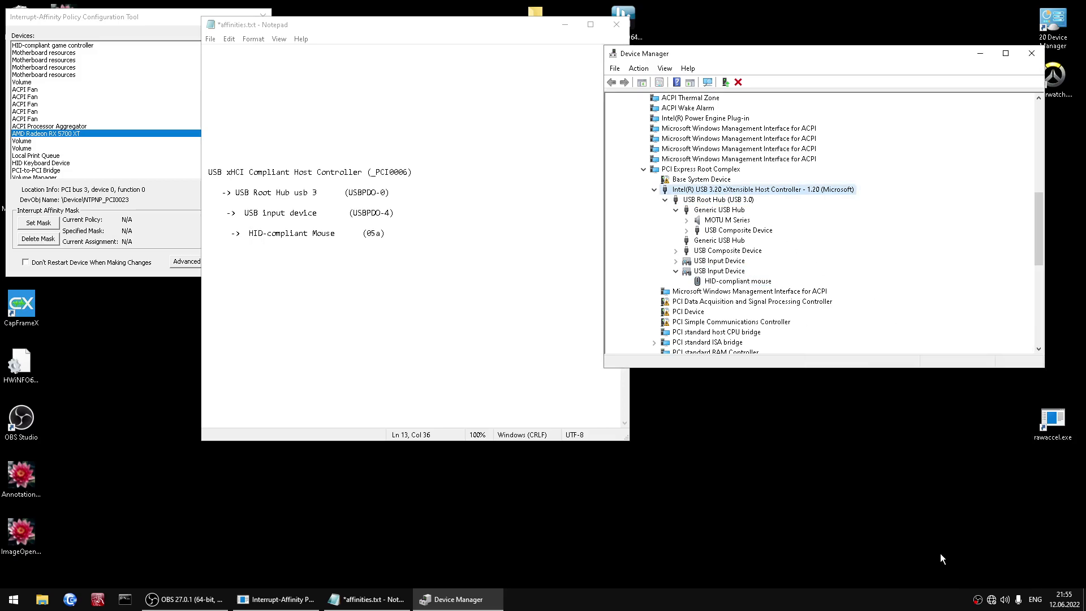
Step: Look up the Physical Device Object name of the PCI Express Root Complex and close its properties
double_click(716, 170)
left_click(901, 356)
left_click(886, 355)
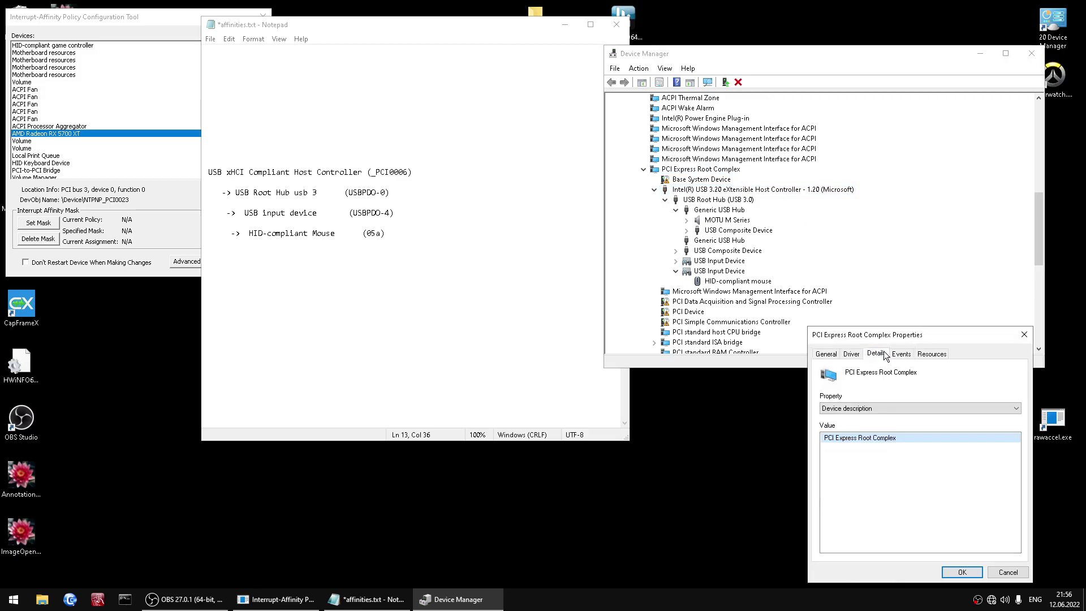
left_click(893, 406)
scroll(875, 311, "down", 10)
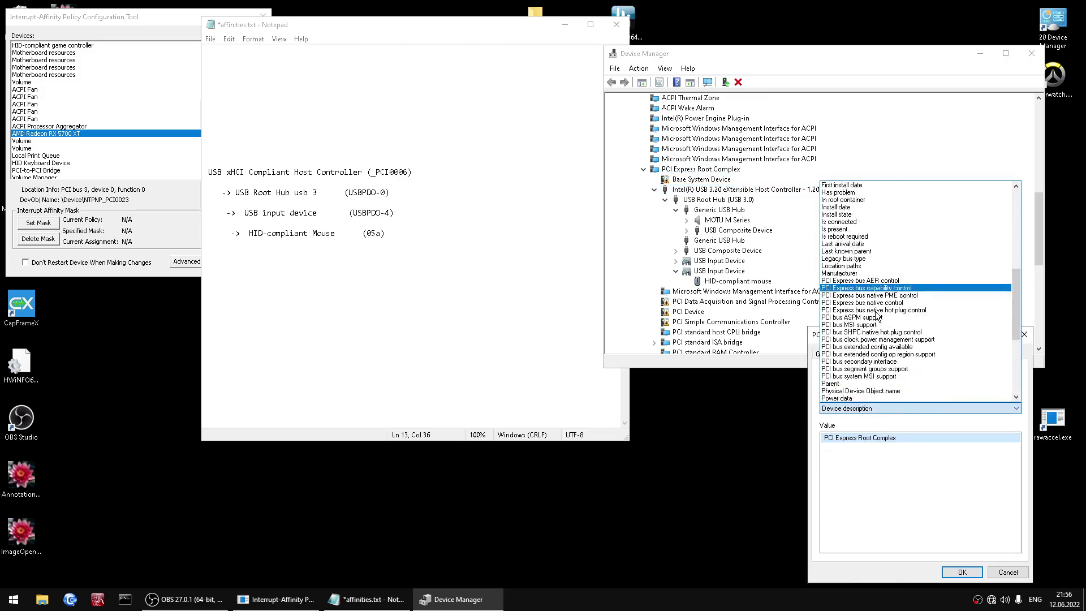
left_click(877, 369)
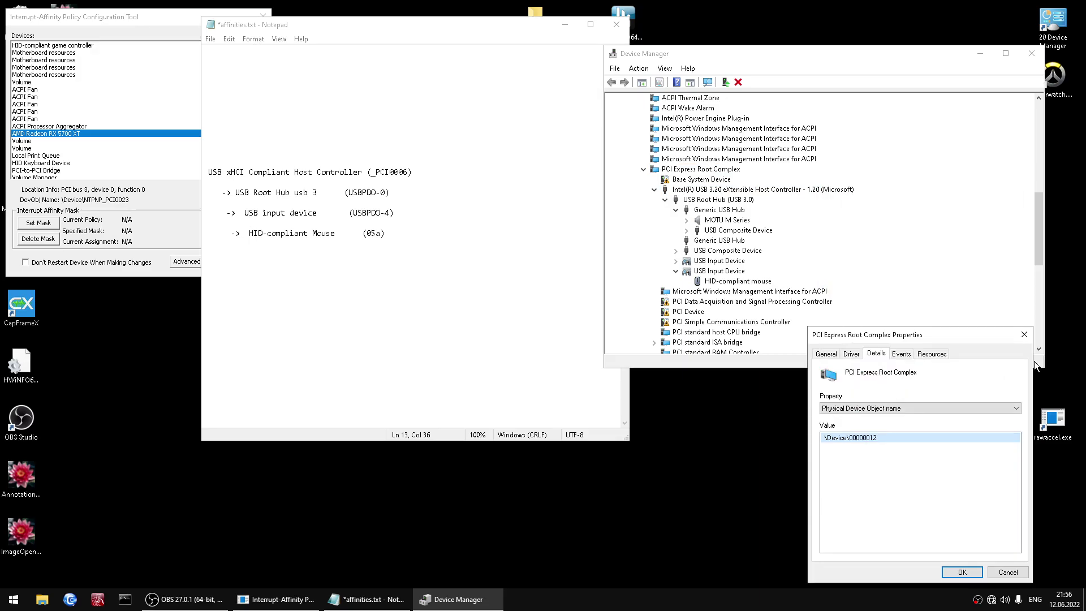
left_click(1024, 334)
scroll(833, 254, "down", 3)
scroll(815, 254, "down", 1)
scroll(753, 271, "up", 4)
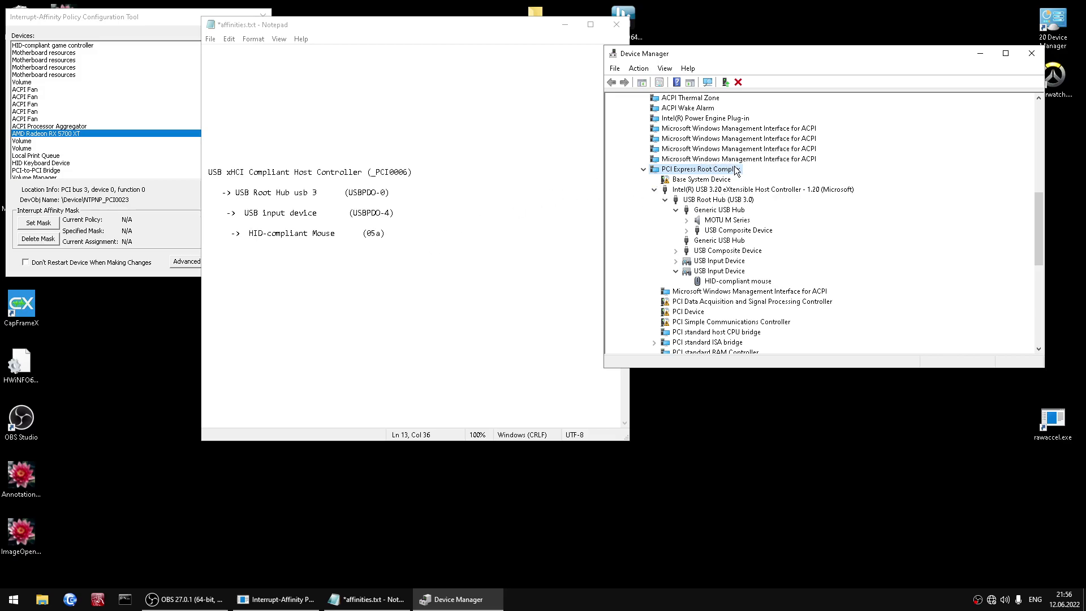
Step: Add the heading "Core 5:" above the USB xHCI Compliant Host Controller line in the notes and save the file
left_click(391, 158)
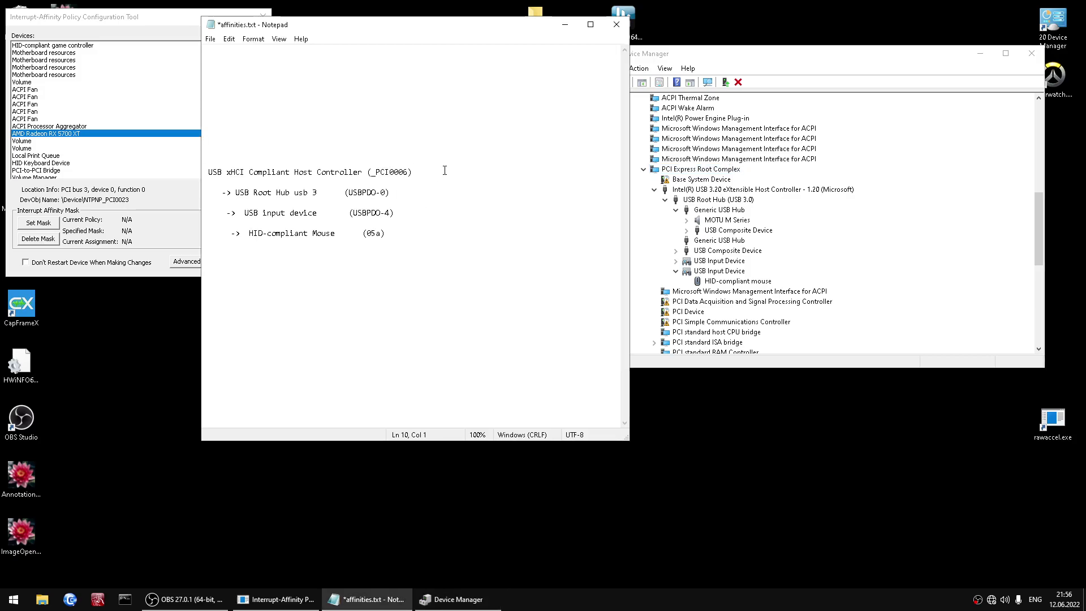
key("Up")
key("Down")
type("Core 5:")
key("ctrl+s")
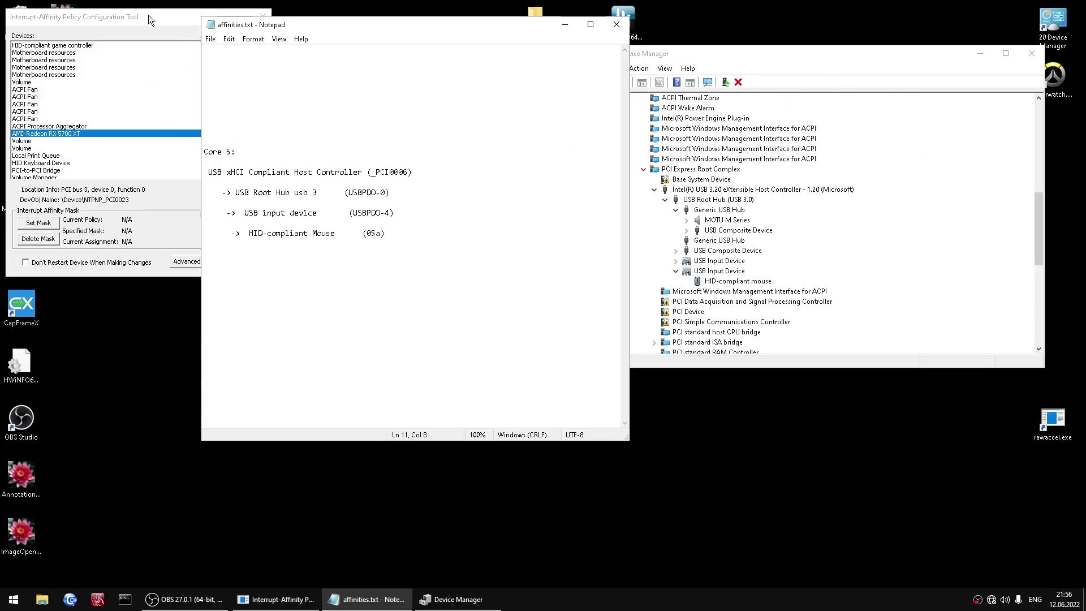
Step: In the Interrupt-Affinity Policy Configuration Tool, set the affinity mask of the USB xHCI Compliant Host Controller (NTPNP_PCI0006) to CPU 5, declining the device restart
left_click_drag(145, 19, 552, 103)
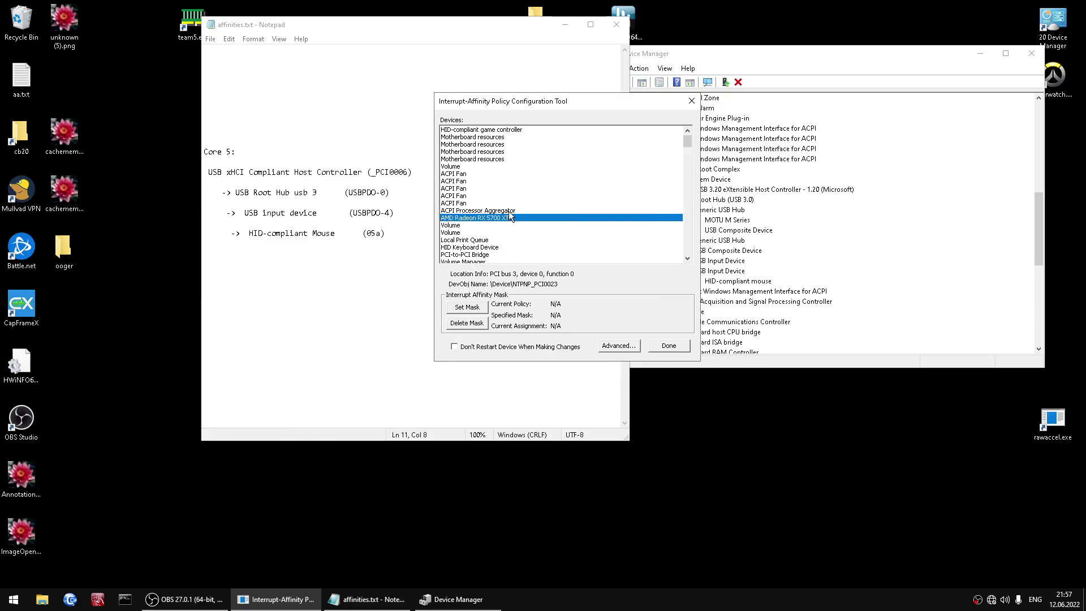
key("u")
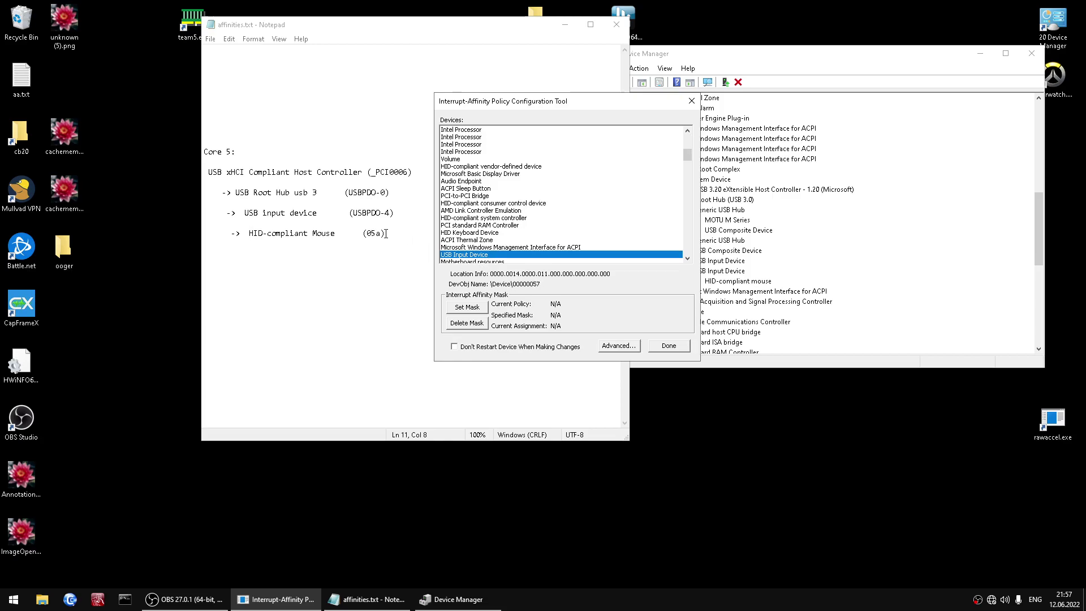
key("u")
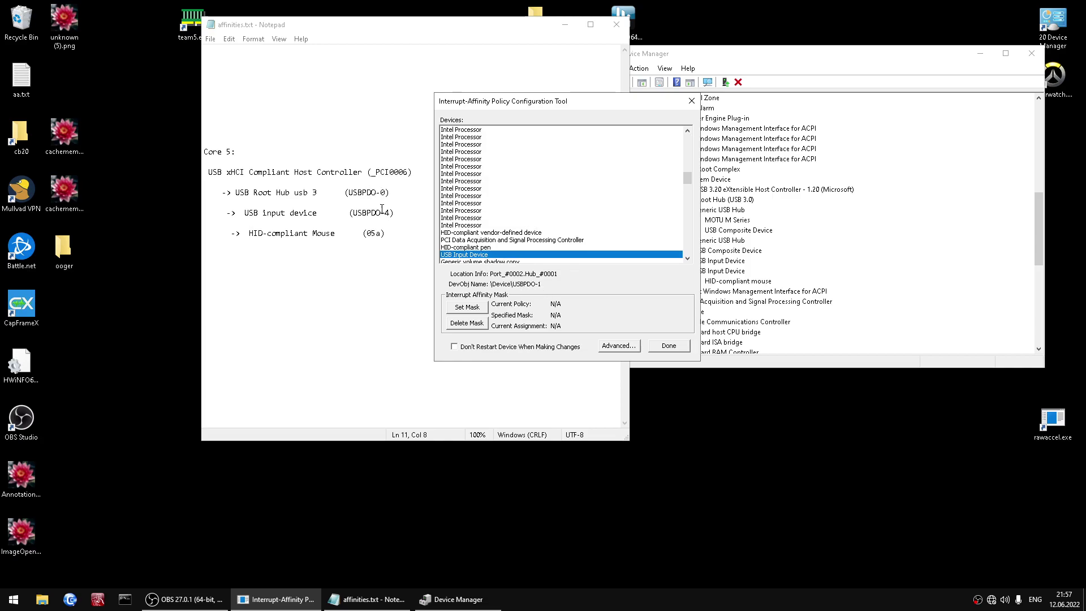
key("u")
left_click_drag(555, 270, 491, 300)
left_click(574, 300)
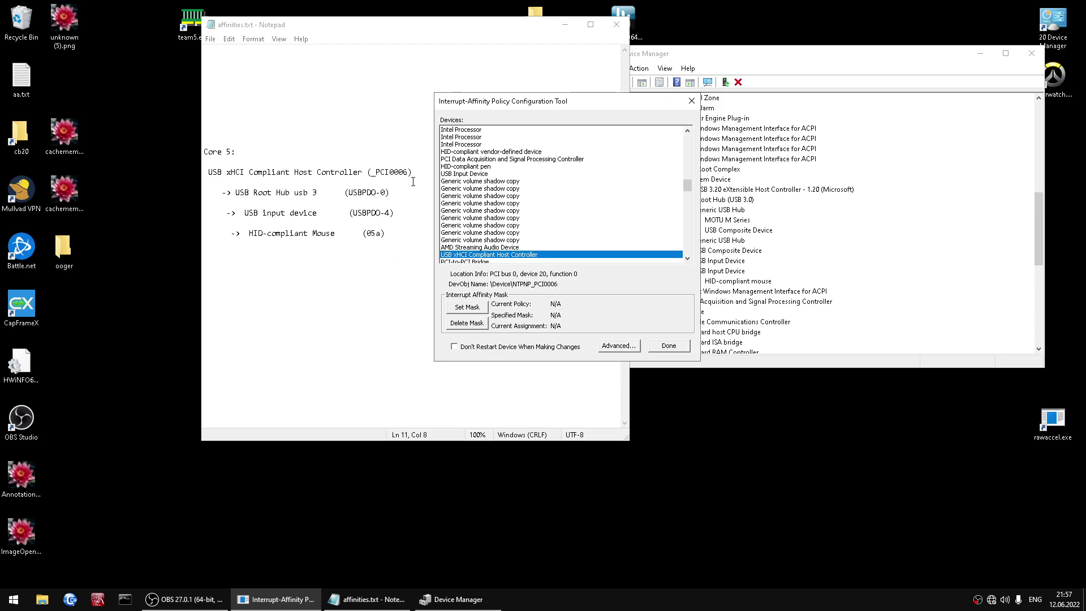
left_click(466, 307)
left_click(480, 237)
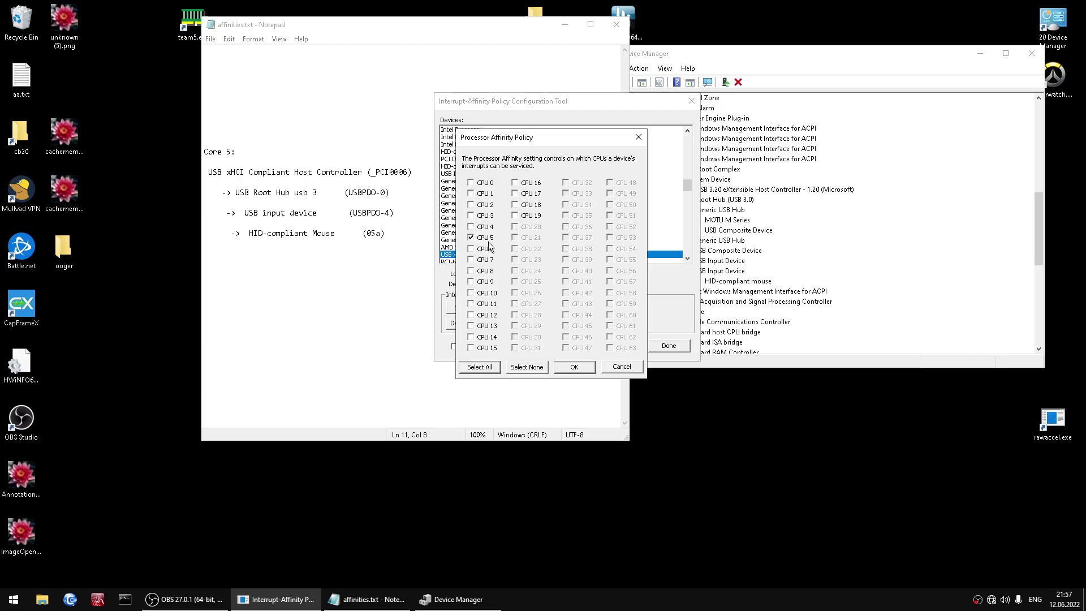
left_click(573, 367)
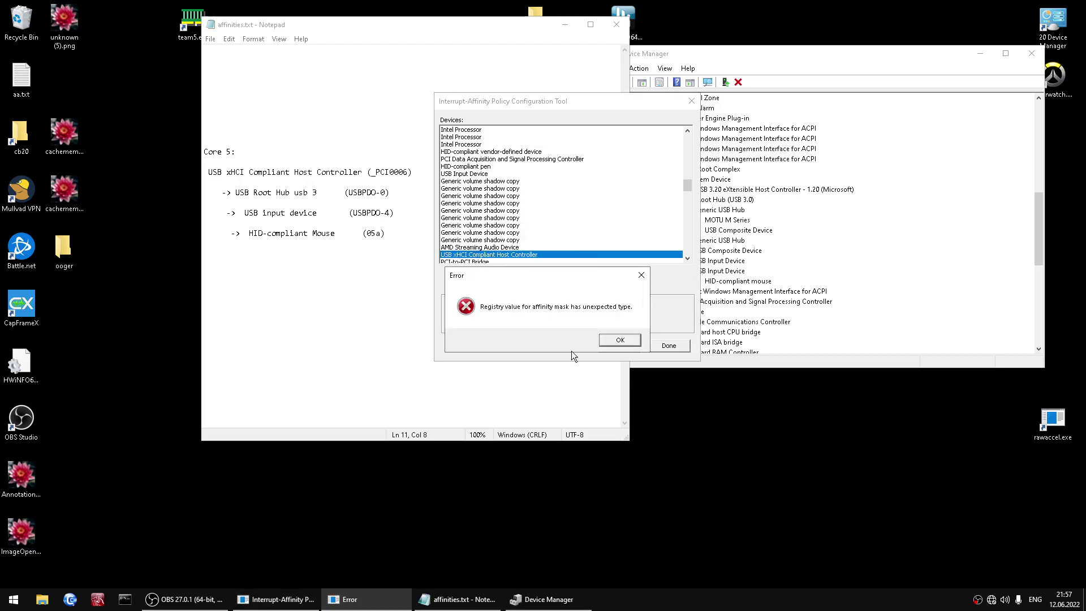
left_click(603, 341)
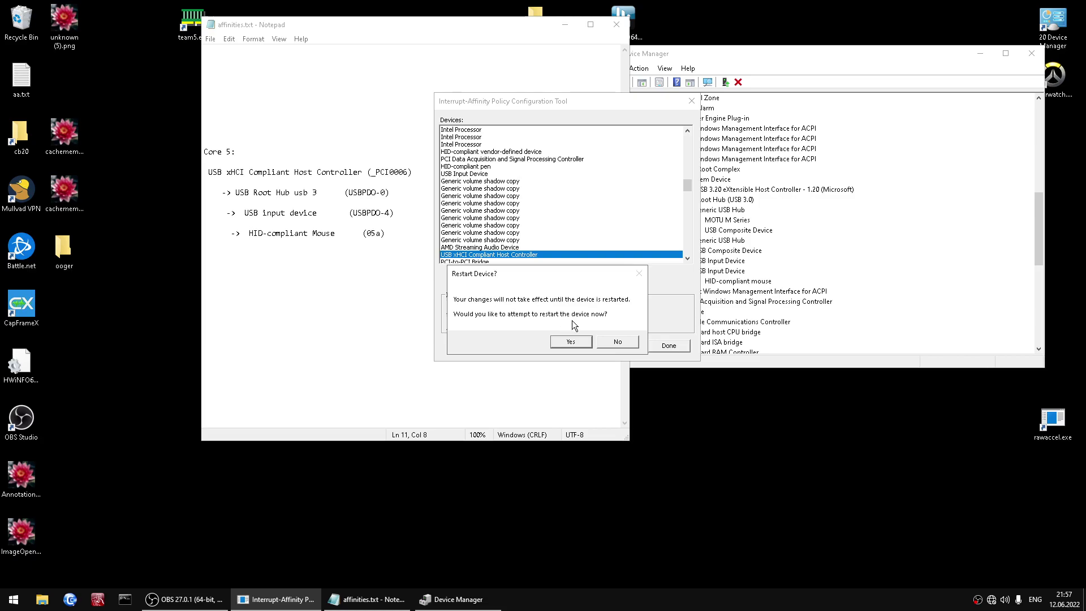
left_click(612, 343)
left_click(603, 340)
left_click(603, 340)
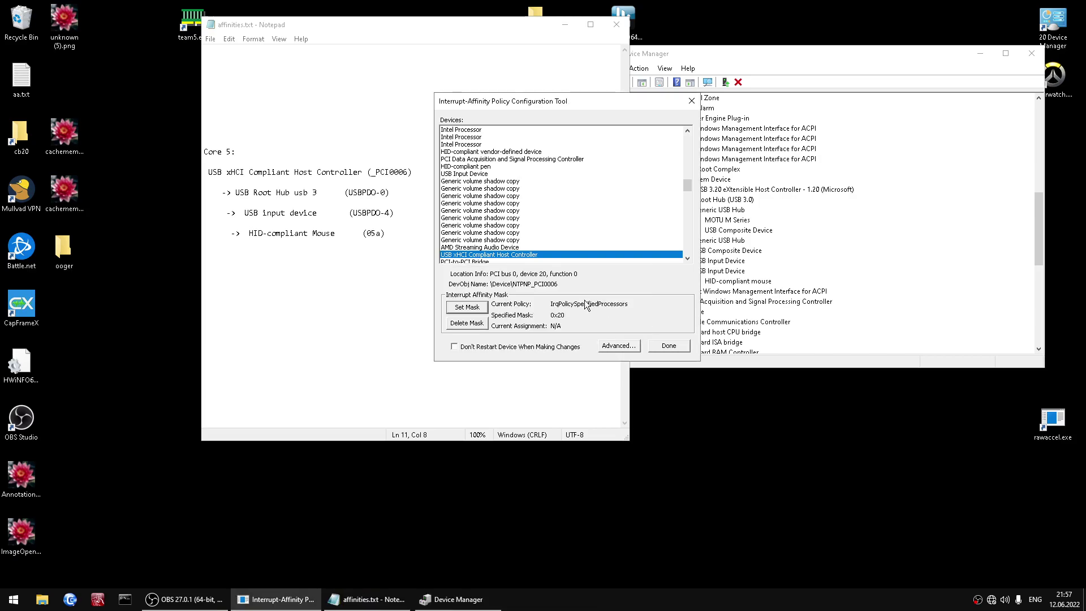
Step: Find USB Root Hub (USB 3.0) with device object USBPDO-0 and set its affinity mask to CPU 5, declining the device restart
left_click(530, 254)
left_click(640, 278)
key("Down")
key("Down")
key("Down")
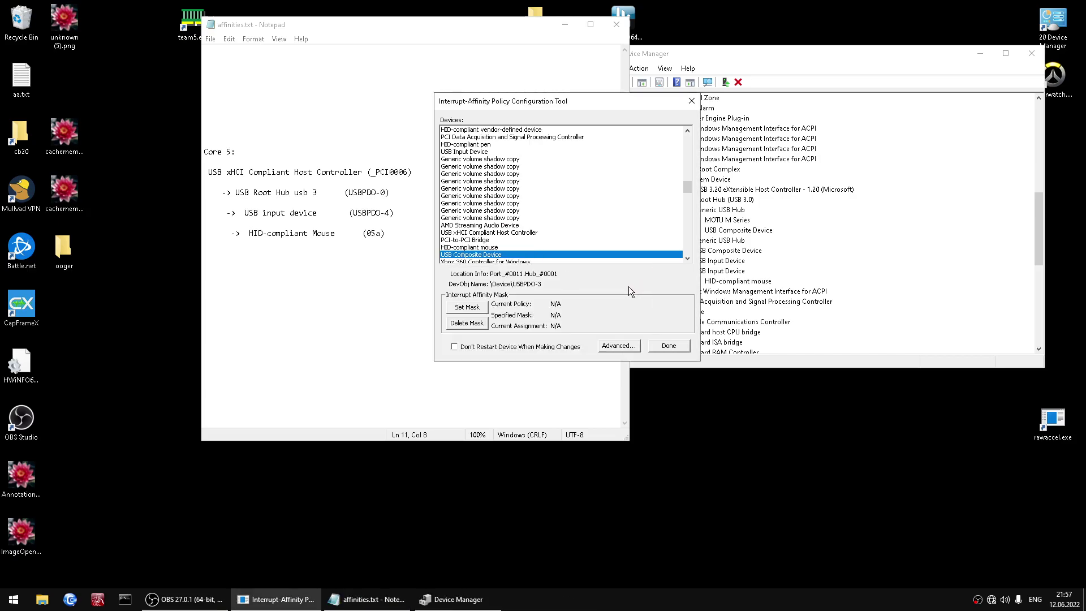
key("Down")
key("Down")
key("Down")
key("Down")
key("Down")
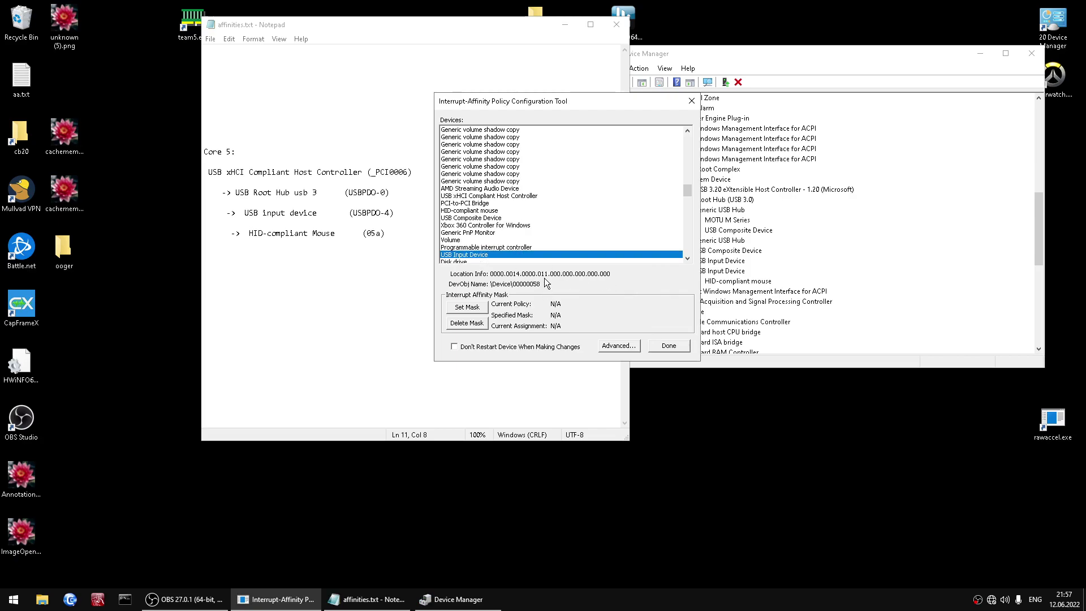
key("Down")
key("Down")
key("Down")
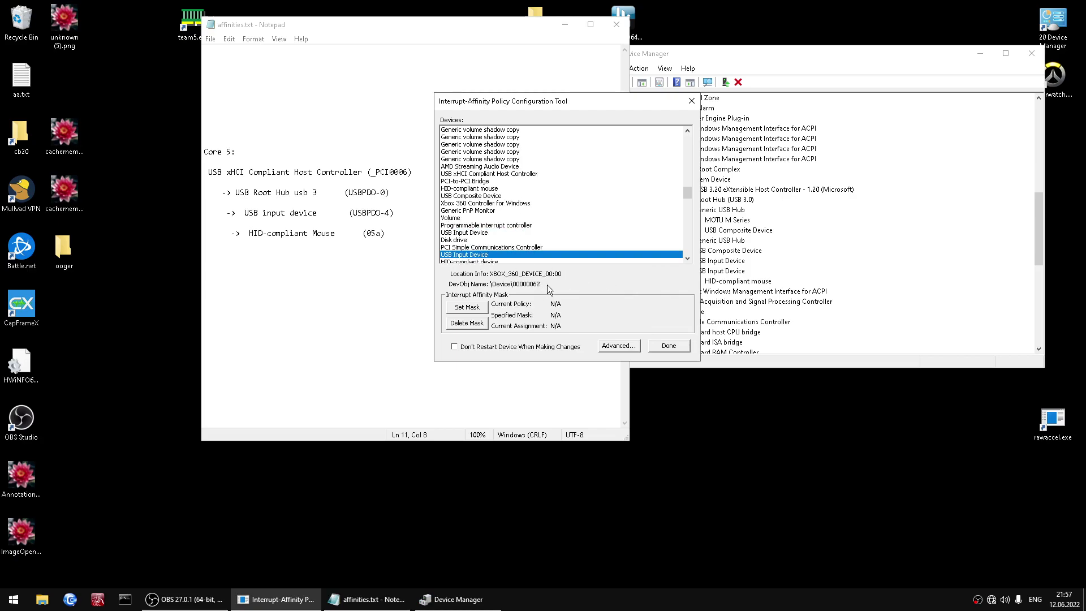
key("Down")
key("Down")
key("Down")
key("Down")
key("Down")
key("u")
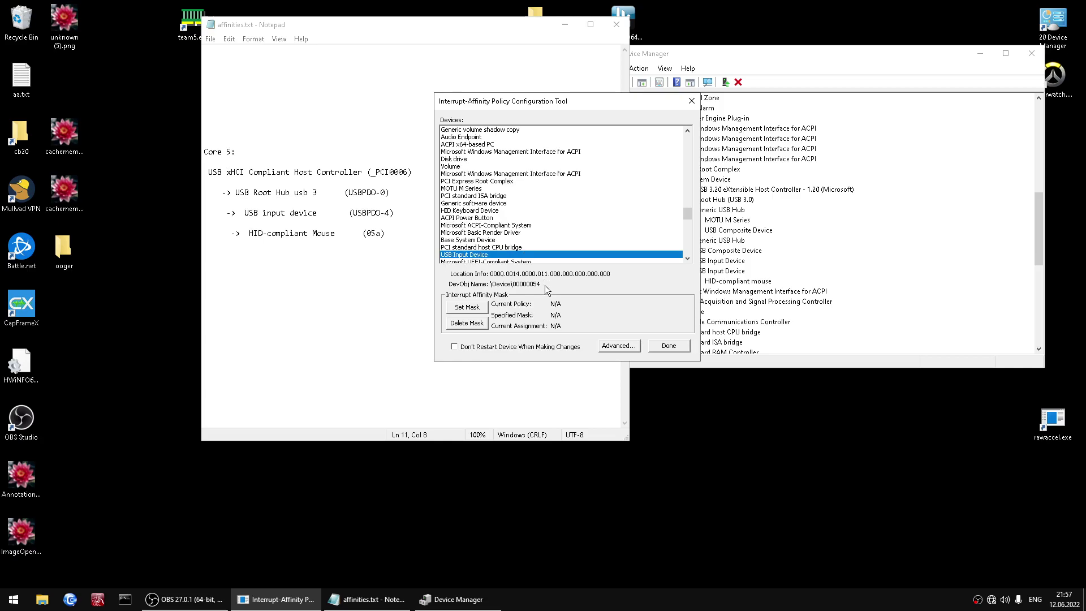
key("u")
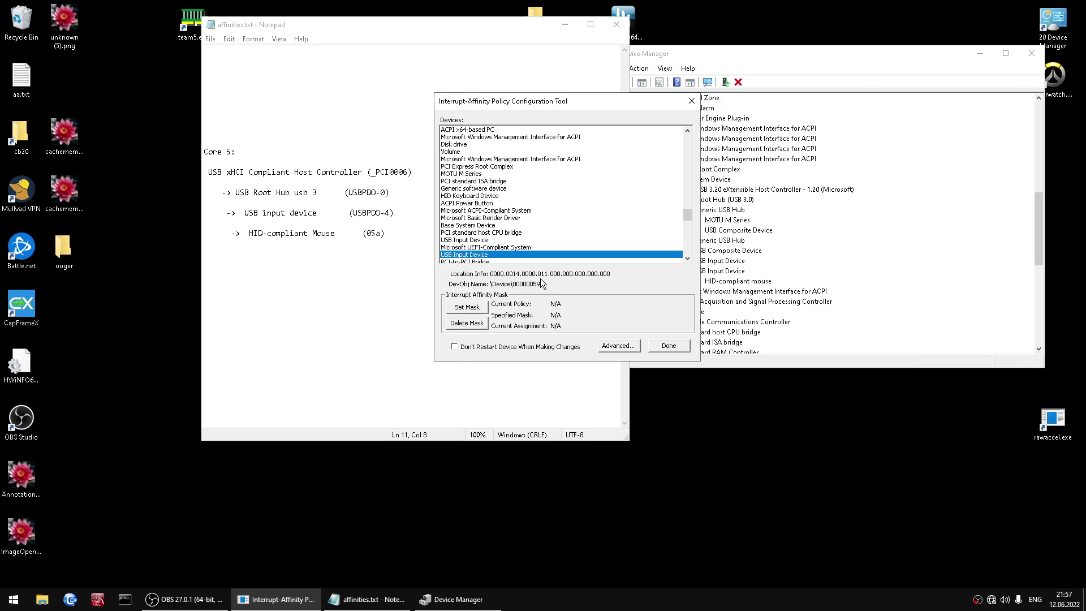
key("u")
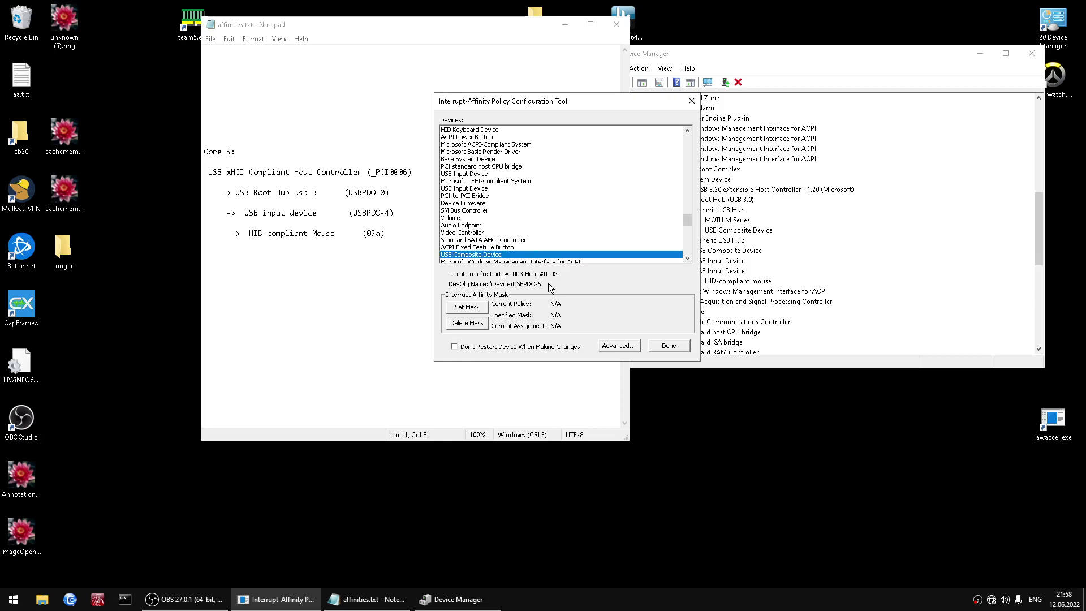
key("u")
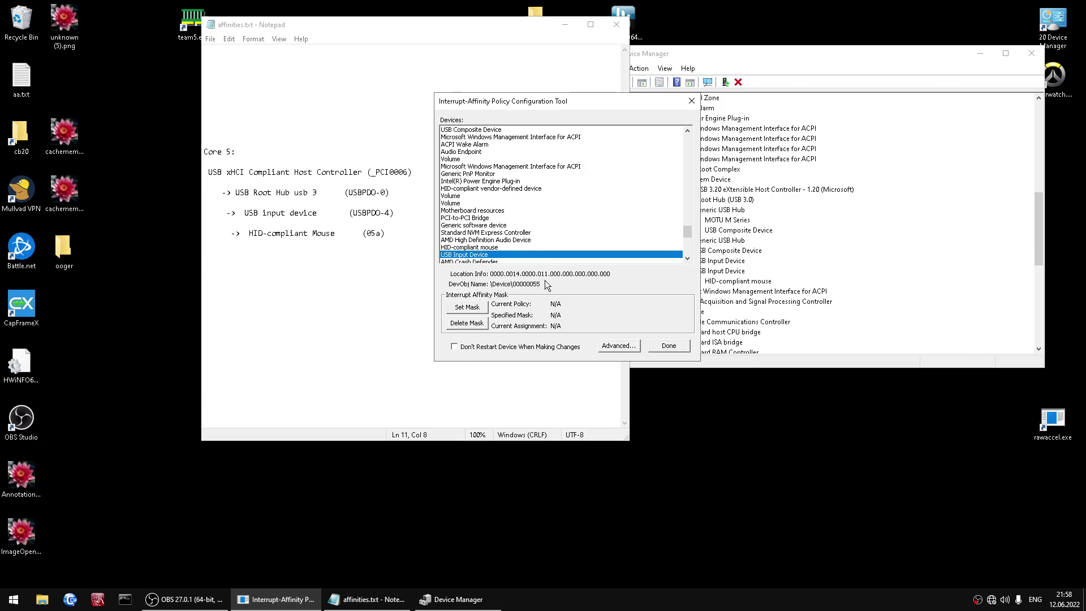
key("u")
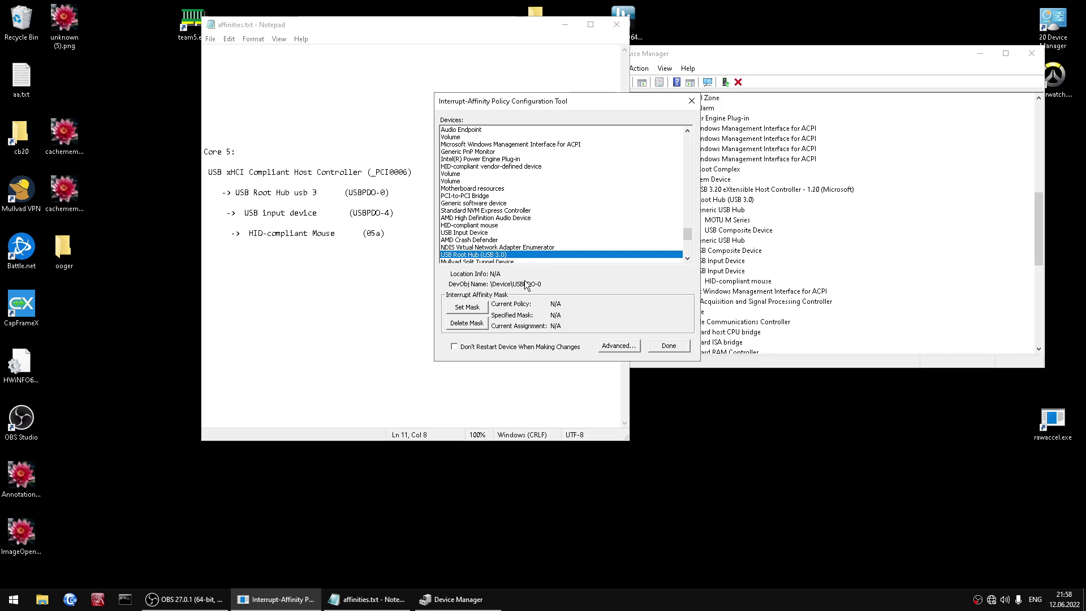
left_click(468, 307)
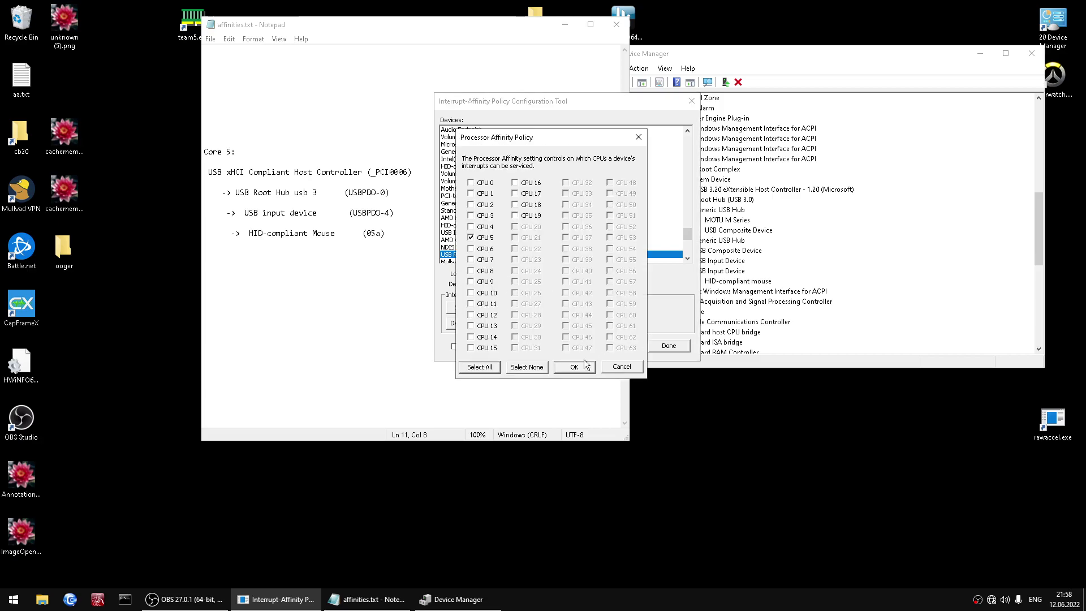
left_click(589, 362)
left_click(615, 337)
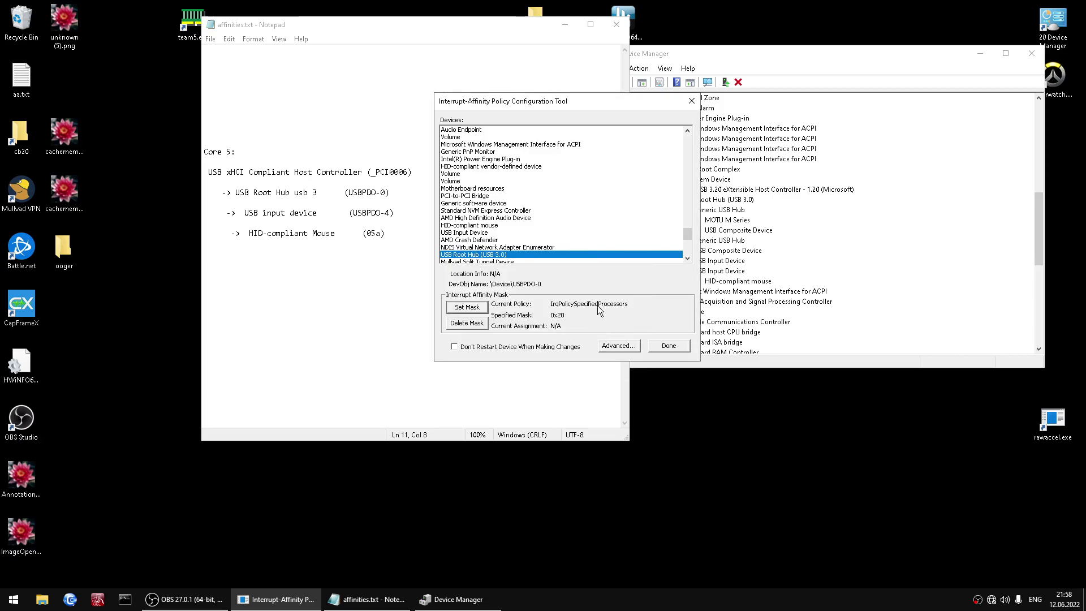
Step: Find the USB Input Device with device object USBPDO-4 and change its affinity mask to only CPU 5, declining the device restart
left_click(501, 249)
key("u")
key("u")
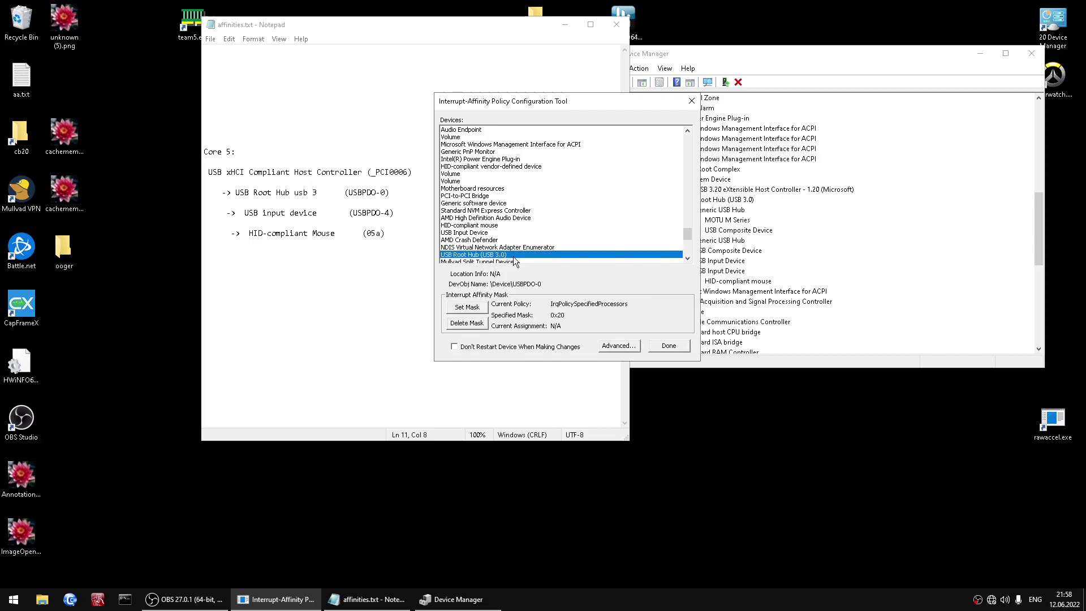
key("u")
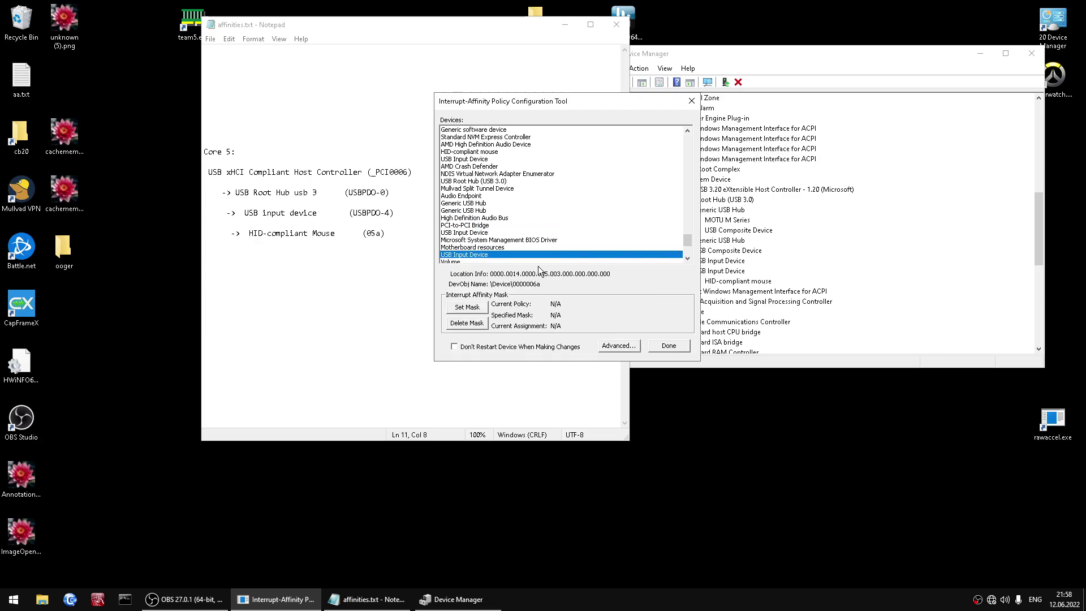
key("u")
key("u")
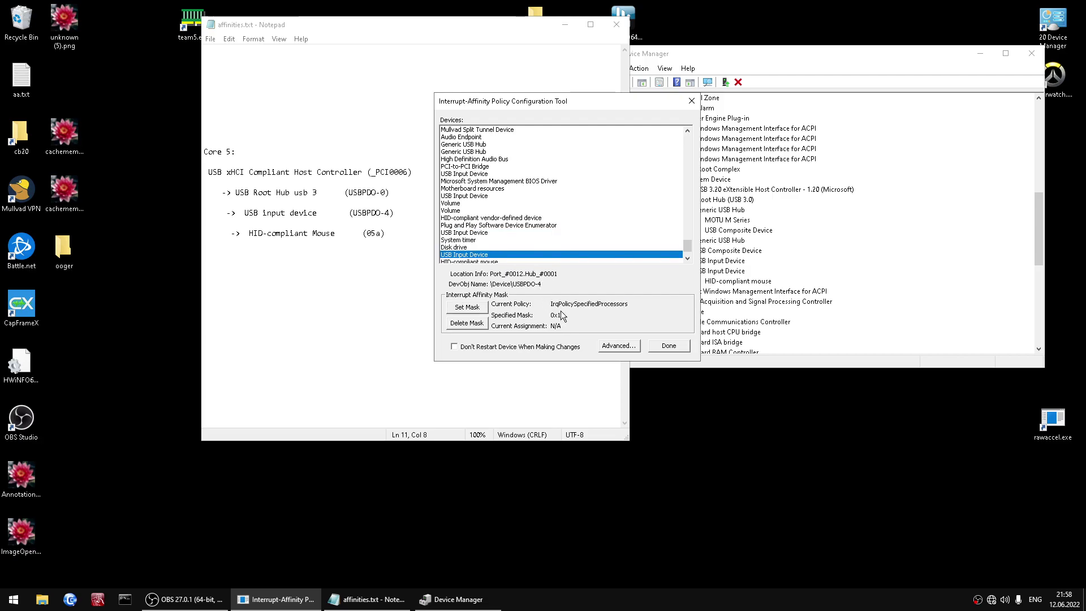
left_click(467, 307)
left_click(489, 228)
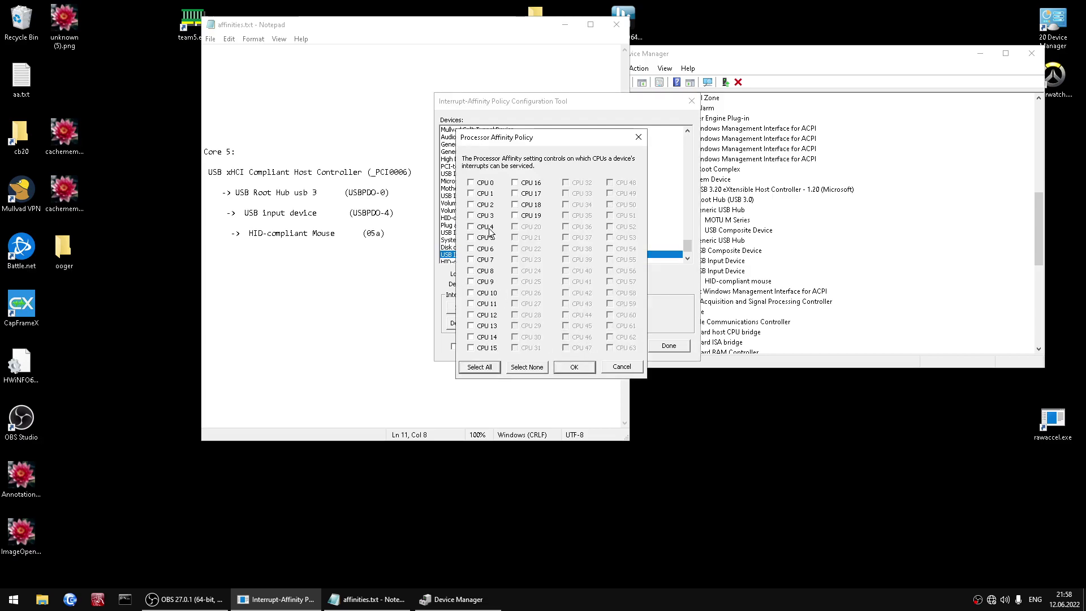
left_click(573, 362)
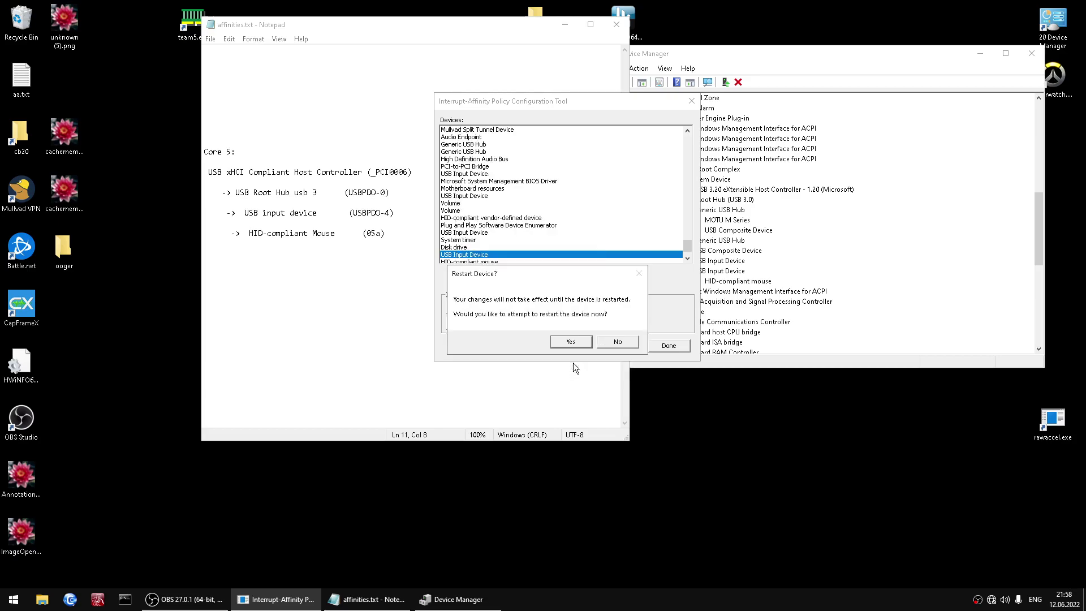
left_click(627, 342)
left_click(608, 333)
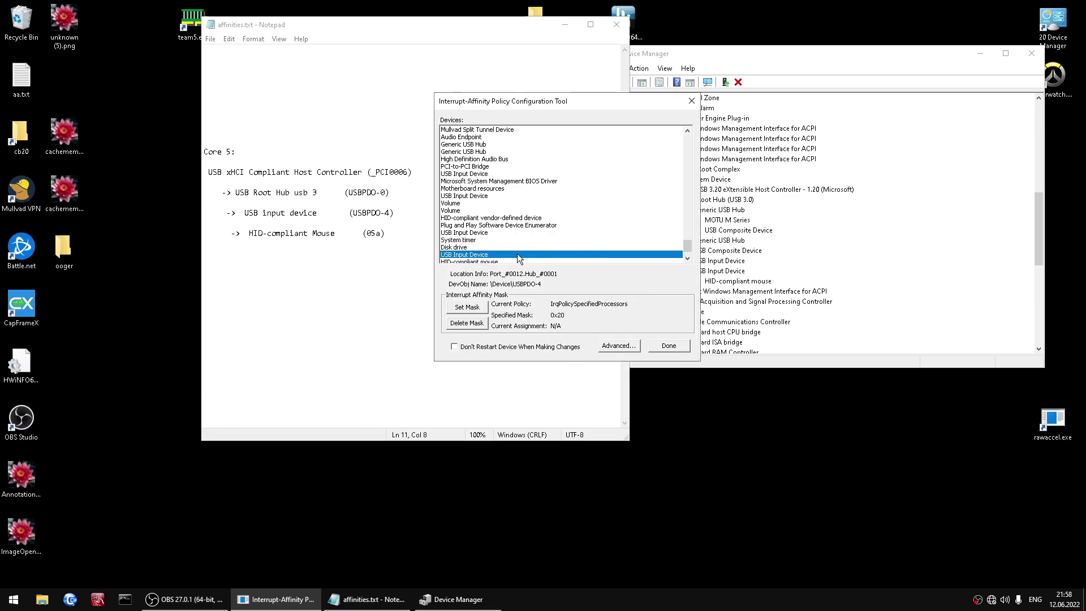
Step: Find the HID-compliant mouse with device object 0000005a, change its affinity mask to only CPU 5 and restart the device
scroll(540, 253, "down", 1)
left_click(543, 255)
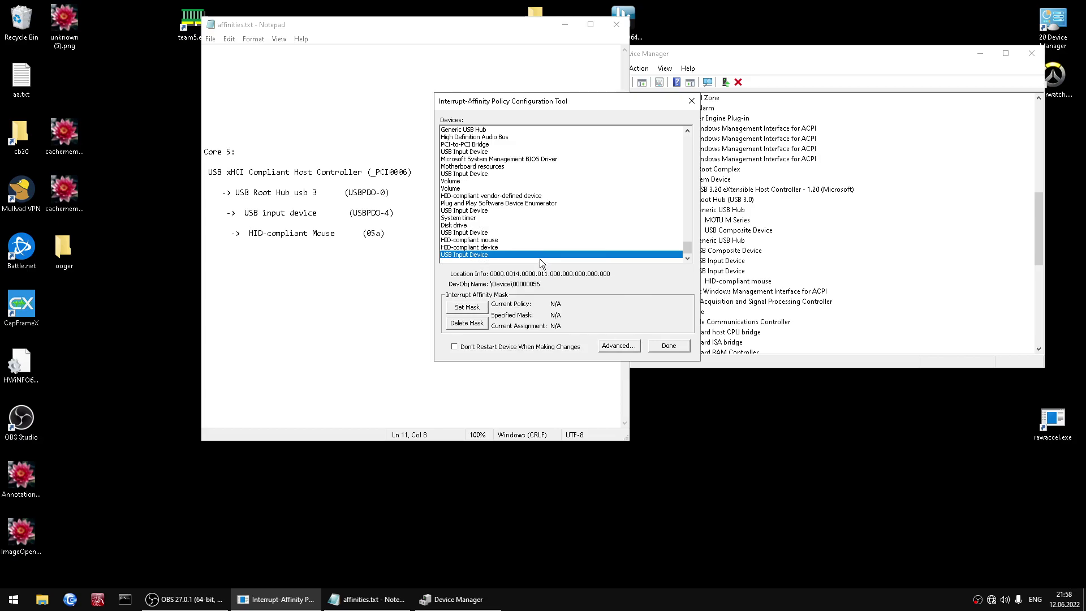
key("u")
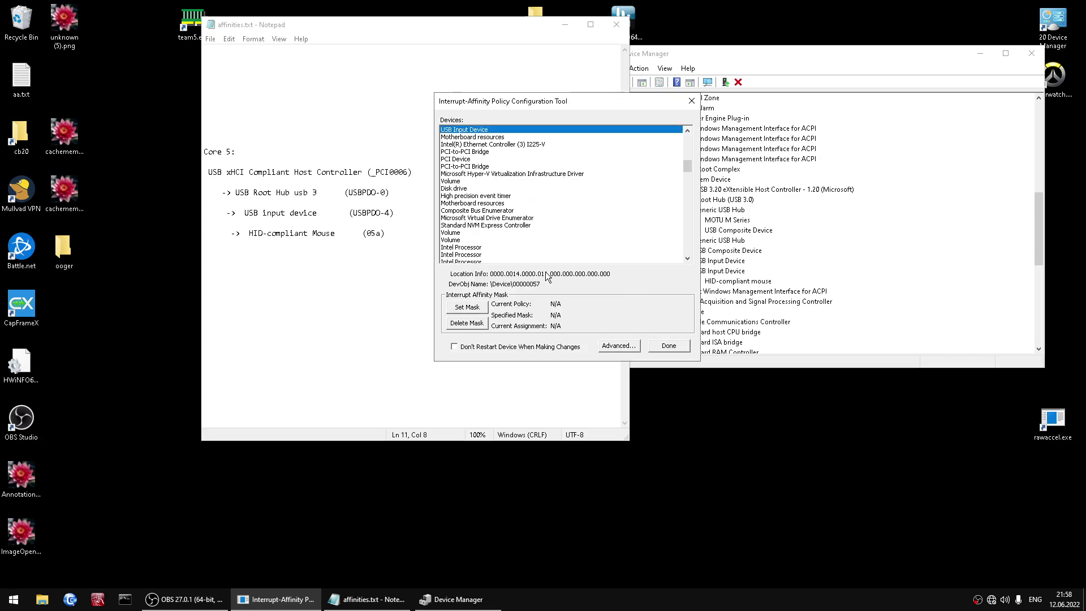
key("u")
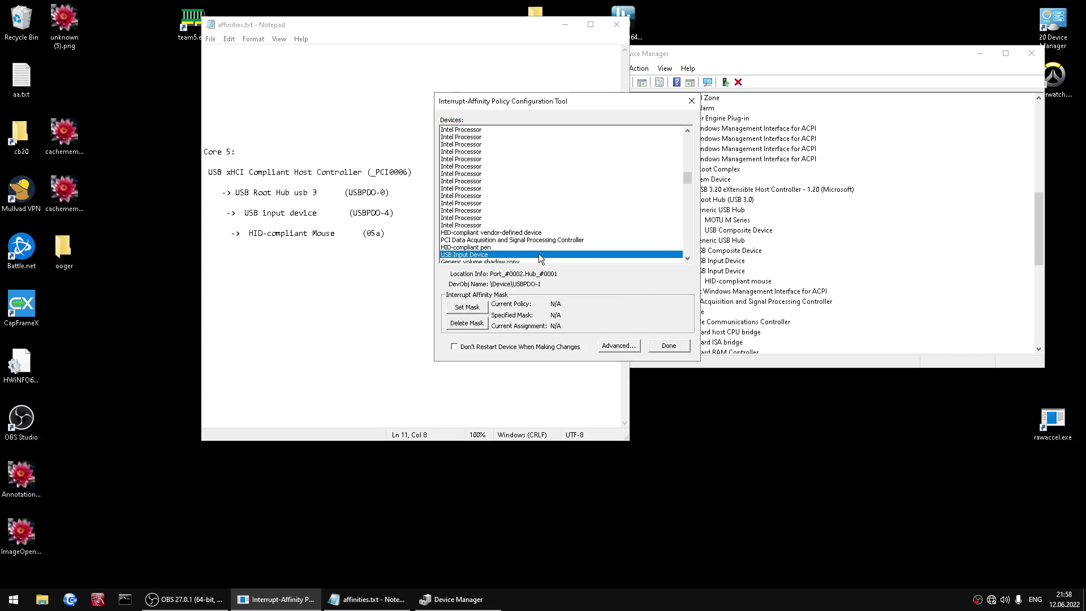
key("u")
left_click(606, 342)
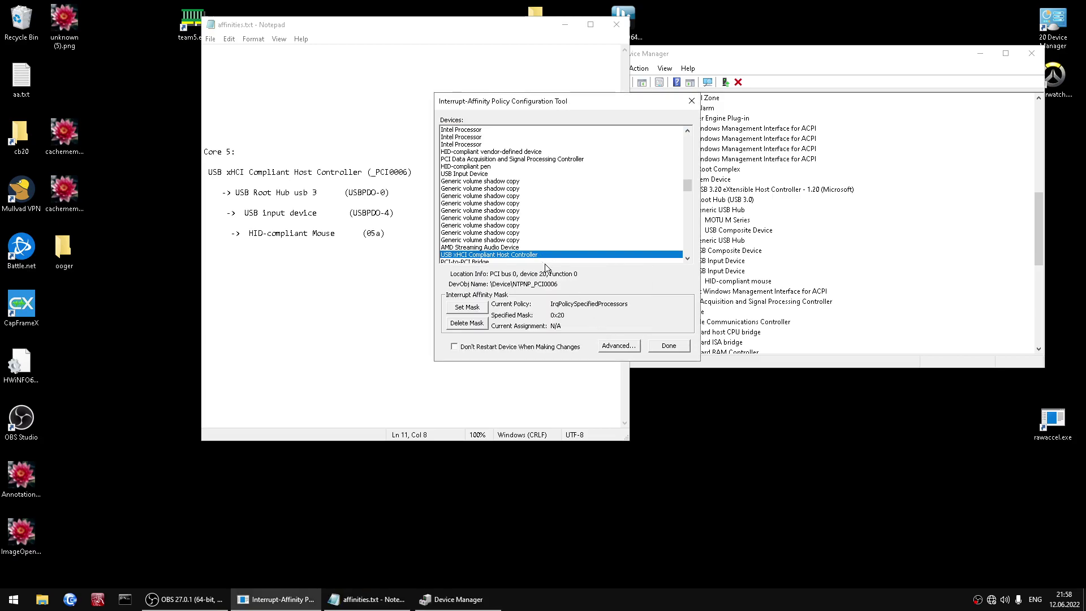
left_click(527, 253)
left_click(607, 341)
key("Down")
key("Down")
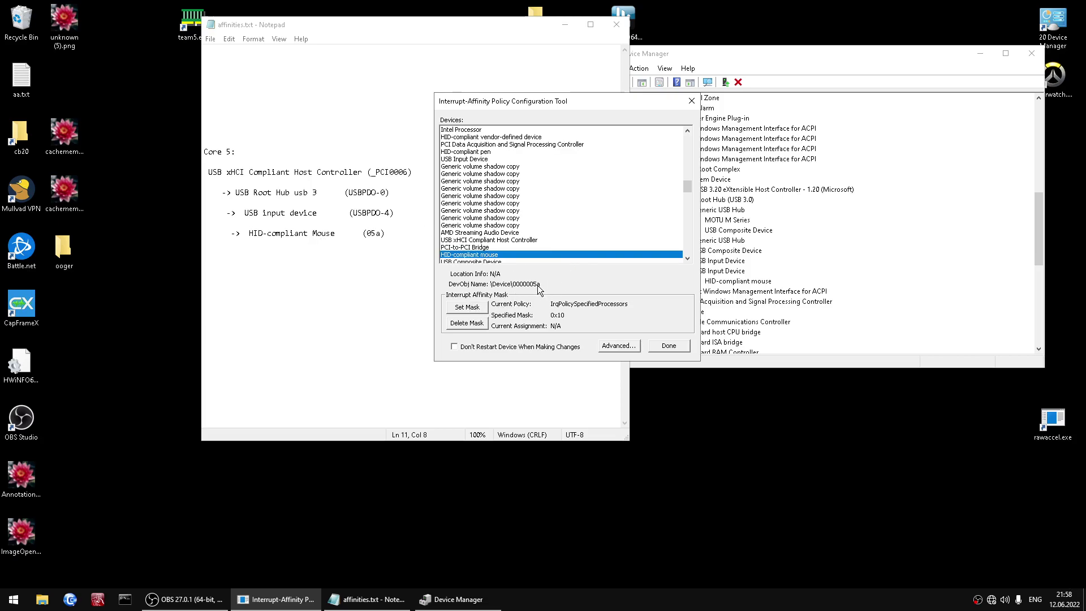
left_click(467, 307)
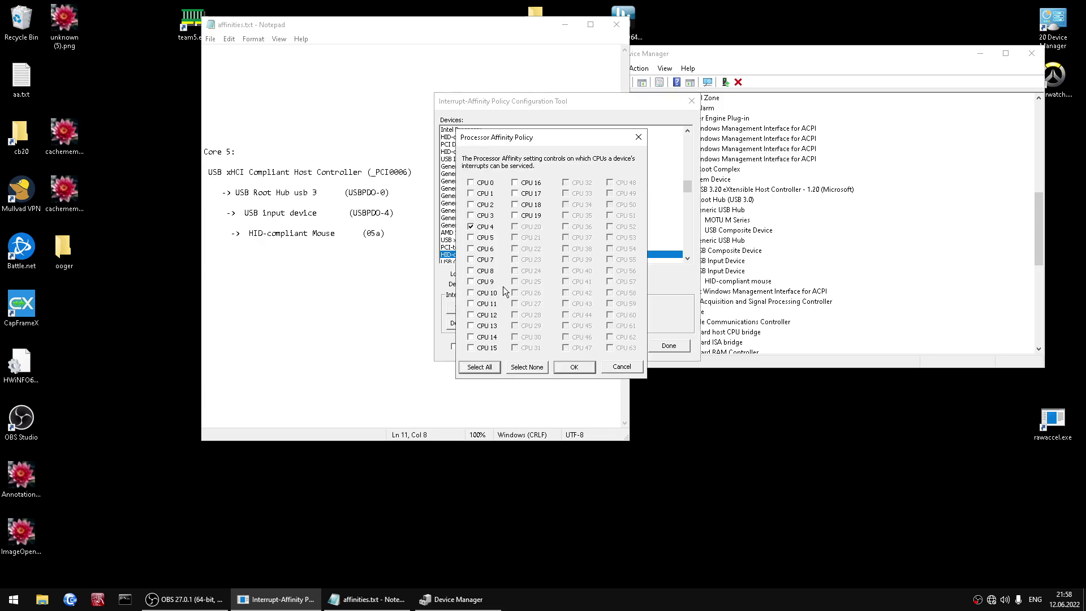
left_click(573, 365)
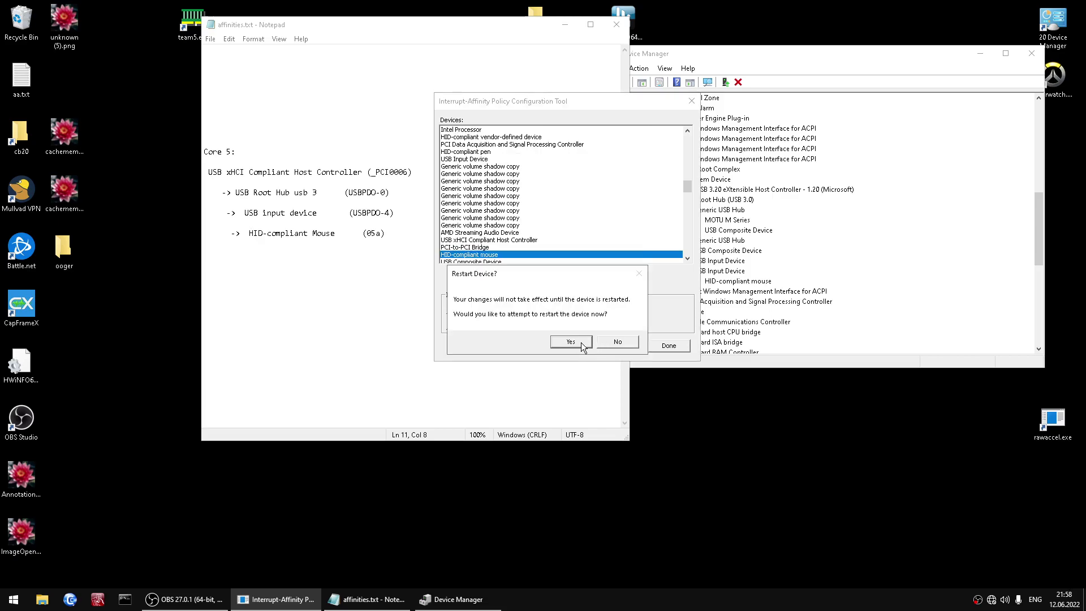
left_click(571, 342)
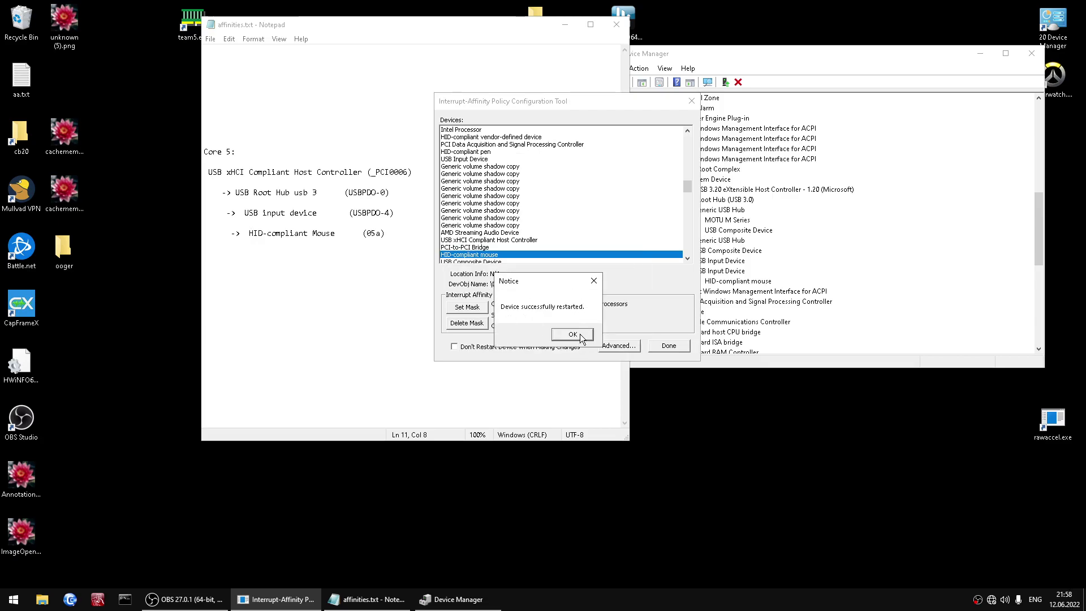
left_click(573, 335)
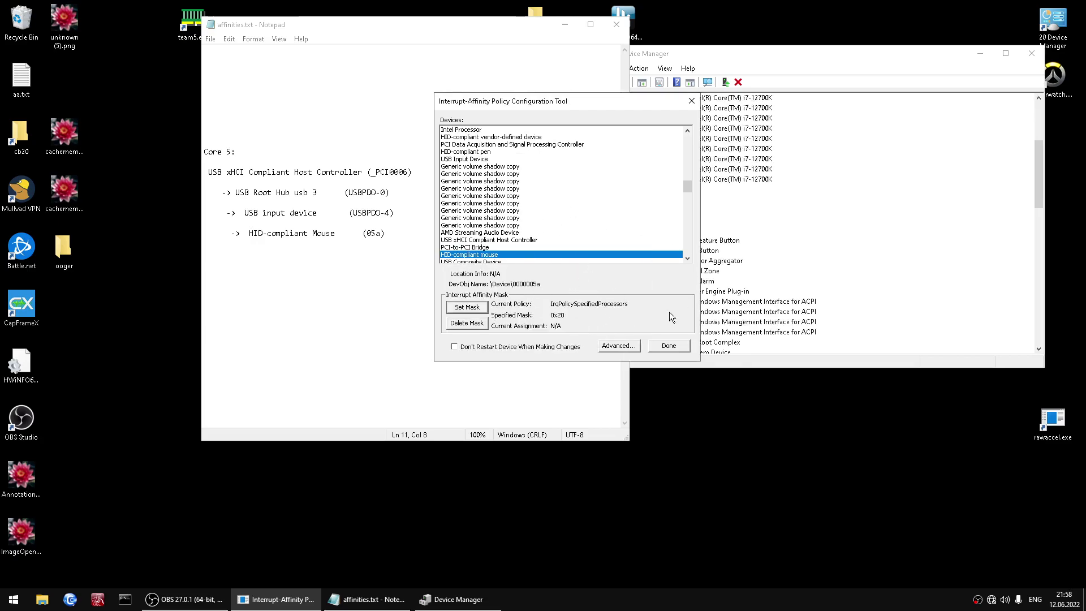
left_click(678, 348)
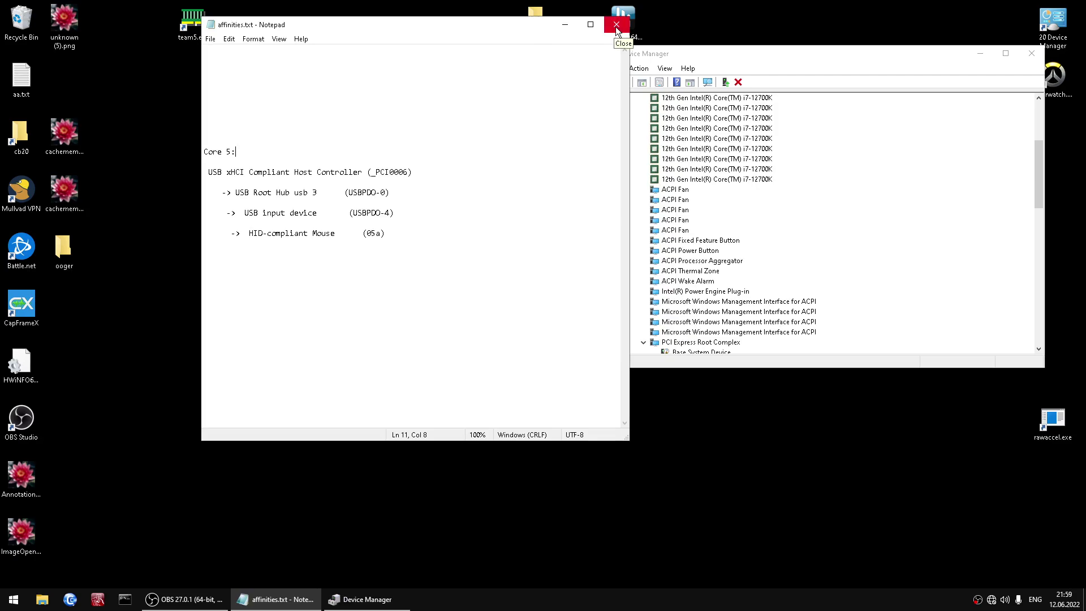
Step: Close the notes, select AMD Radeon RX 5700 XT among the display adapters in Device Manager, and list the devices by connection
left_click(617, 25)
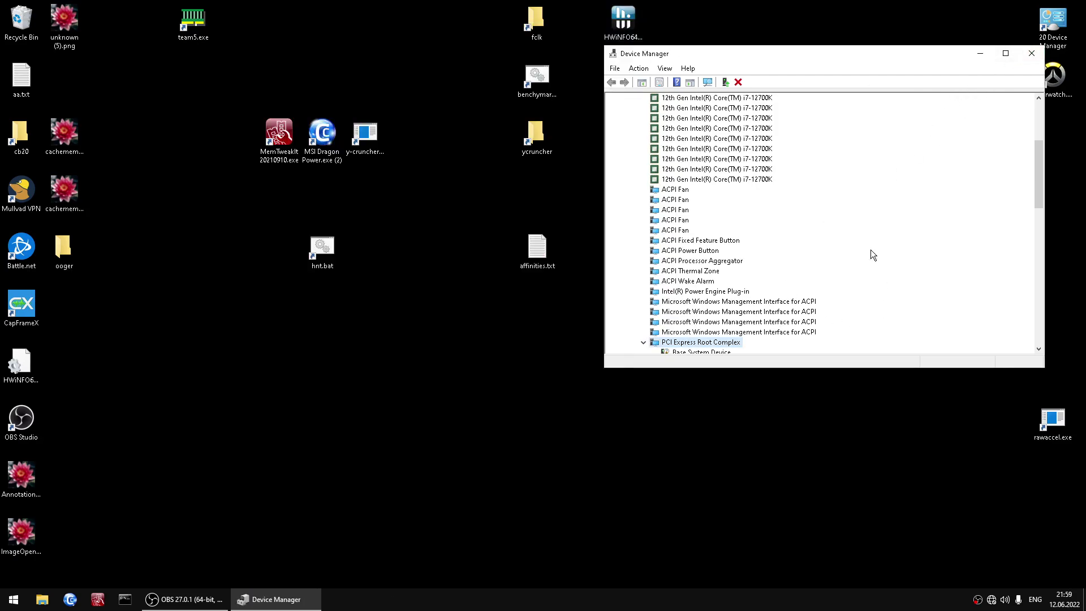
scroll(767, 262, "up", 3)
left_click(665, 68)
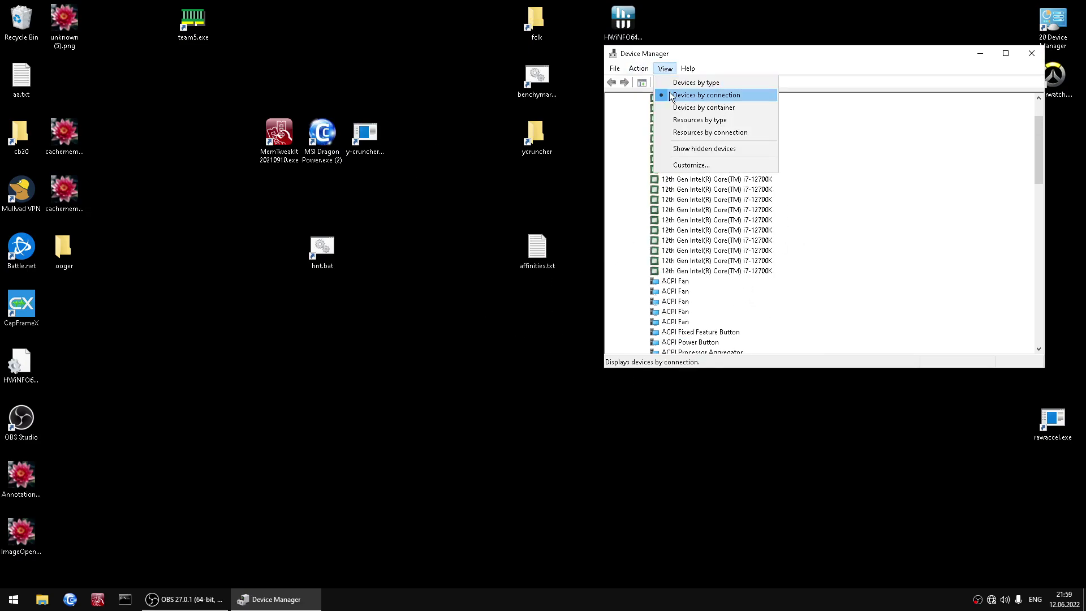
left_click(679, 83)
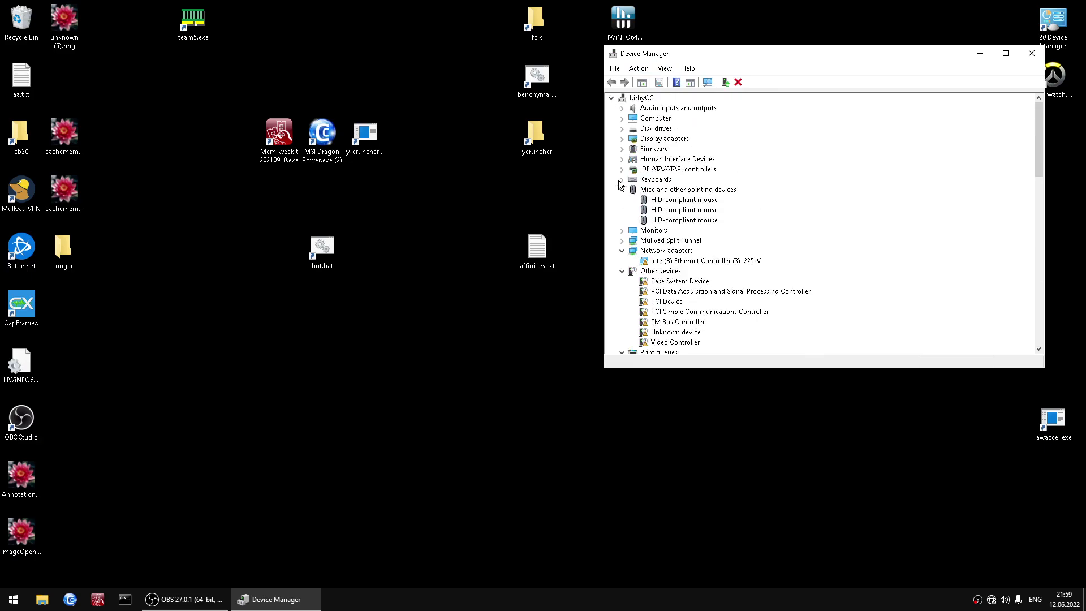
left_click(622, 139)
left_click(678, 150)
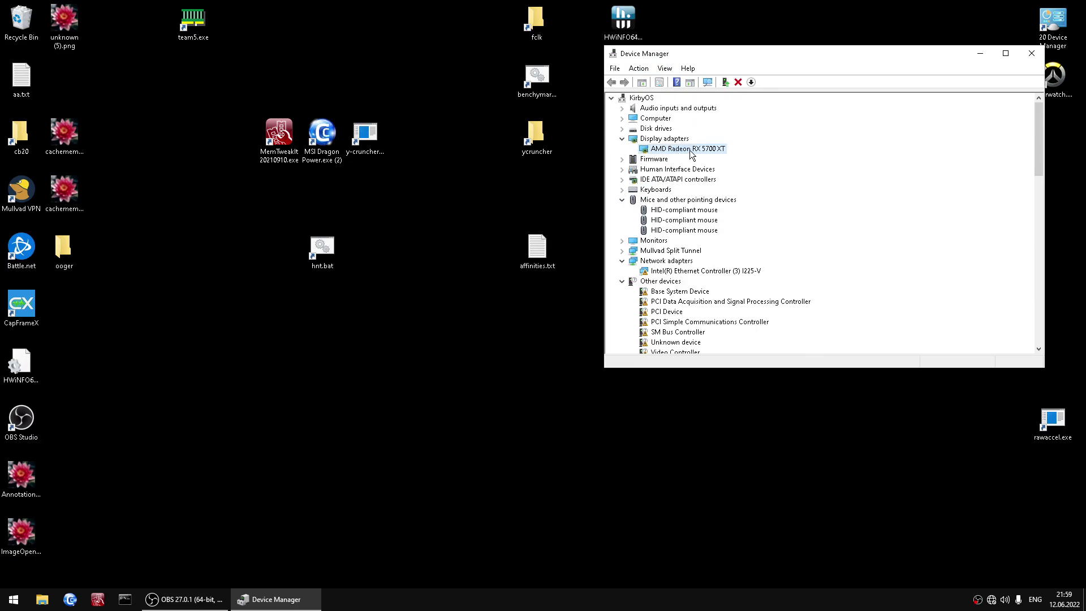
left_click(665, 68)
left_click(681, 92)
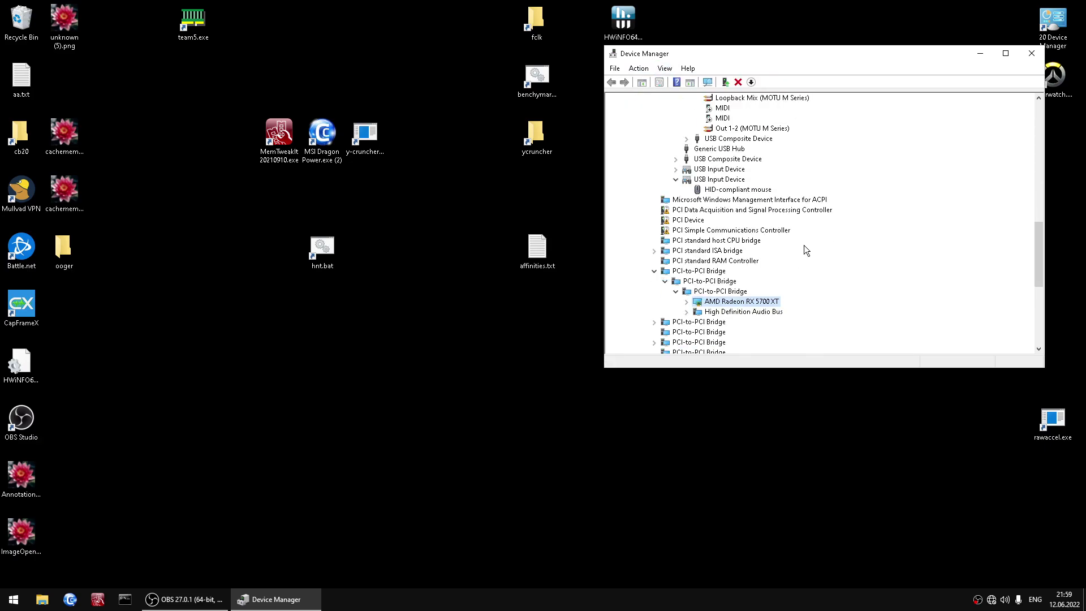
Step: Open the AMD Radeon RX 5700 XT's properties and reopen affinities.txt, adding "RX 5700 XT (" above the Core 5 heading
left_click(531, 256)
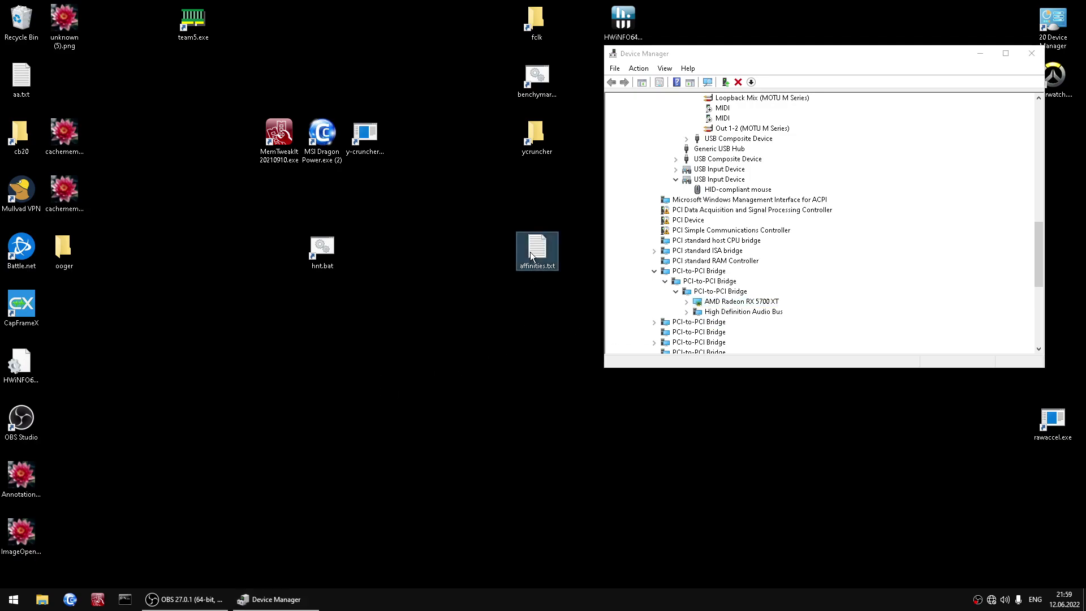
double_click(531, 255)
left_click_drag(287, 32, 226, 49)
double_click(741, 302)
left_click_drag(837, 339, 370, 359)
left_click(206, 106)
key("Up")
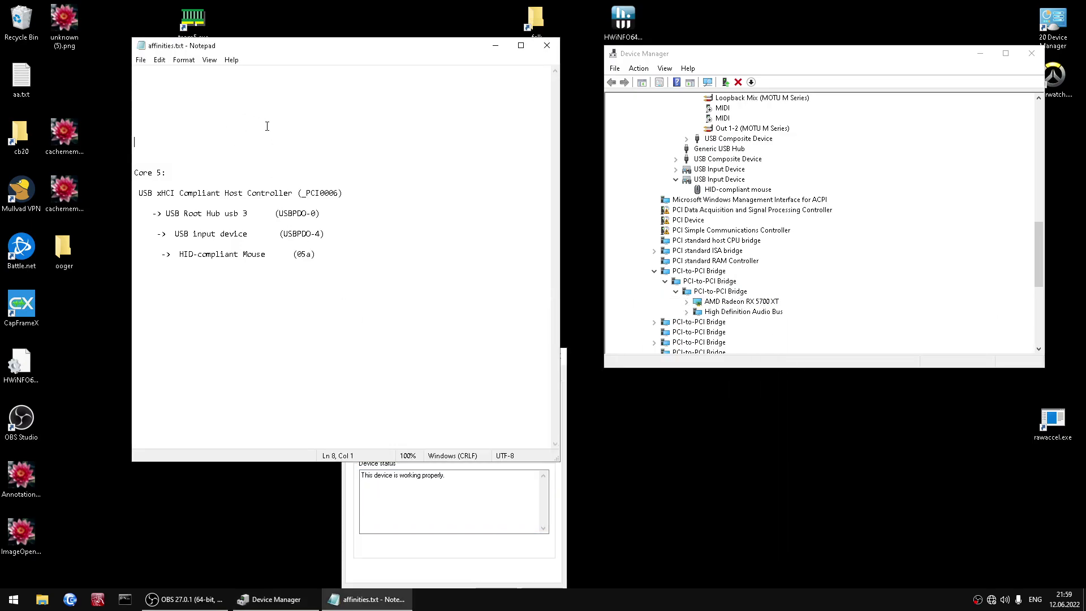
type("RX 5700 XT  (")
Step: Look up the RX 5700 XT's Physical Device Object name, close its properties, and remove the open parenthesis from its line in the notes
left_click(430, 504)
left_click(412, 378)
left_click(452, 430)
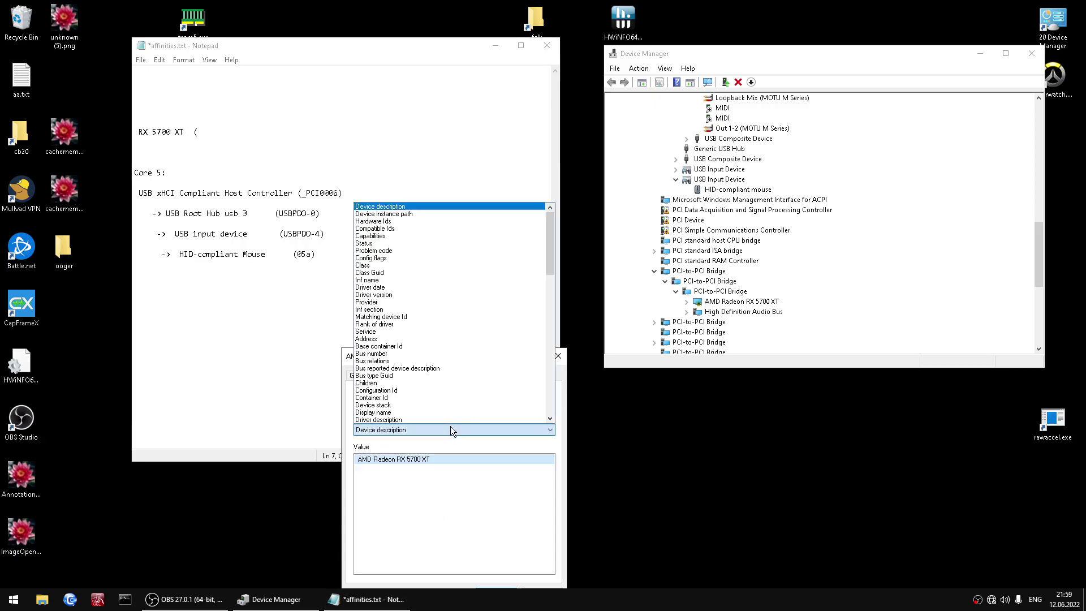
scroll(424, 386, "down", 10)
scroll(425, 373, "down", 5)
left_click(428, 372)
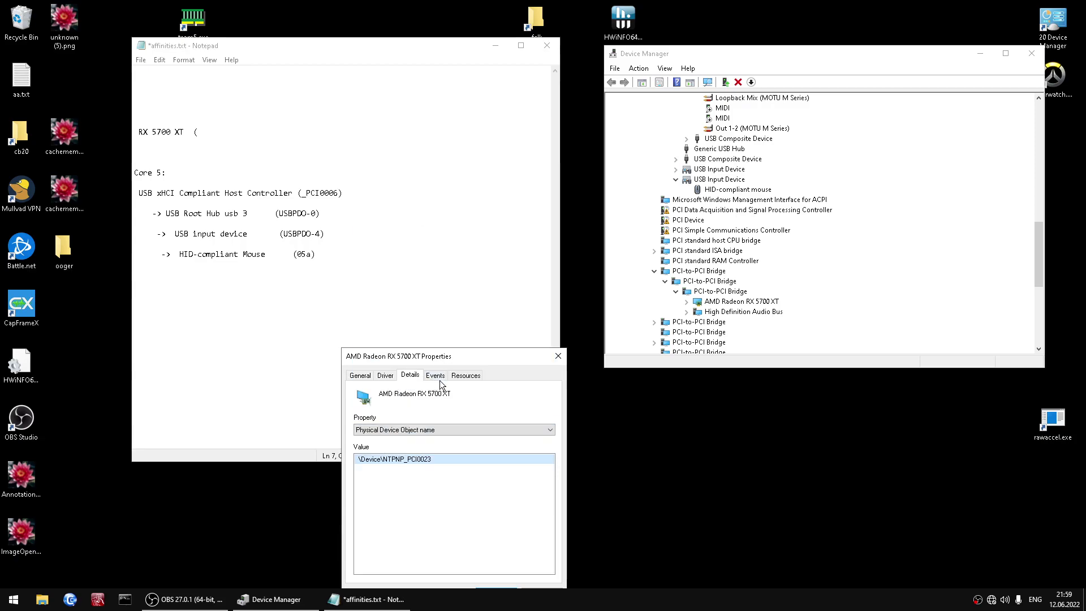
key("ctrl+c")
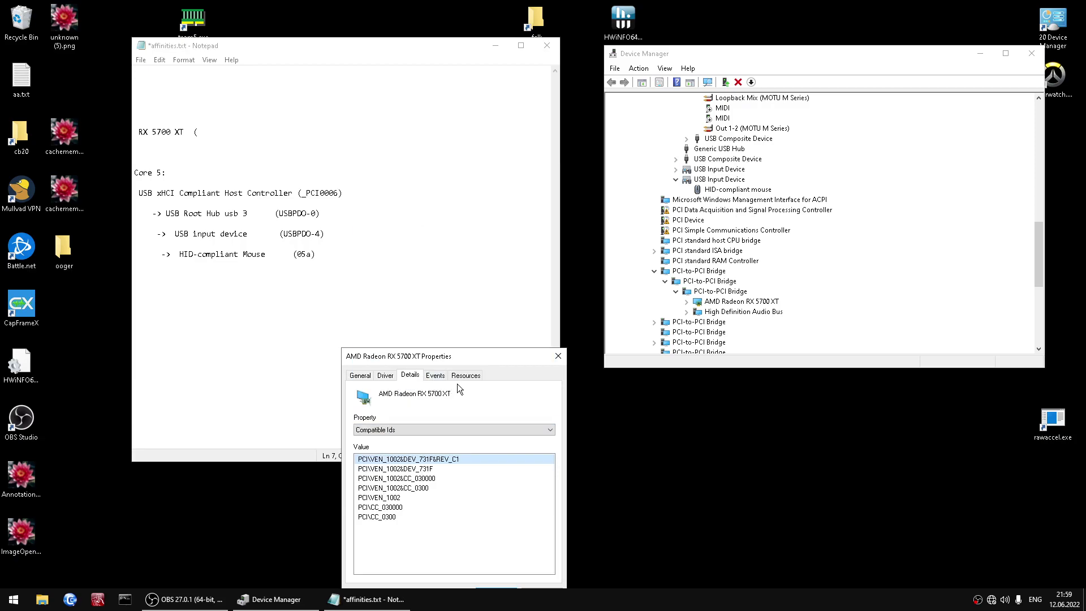
left_click(558, 356)
key("BackSpace")
key("BackSpace")
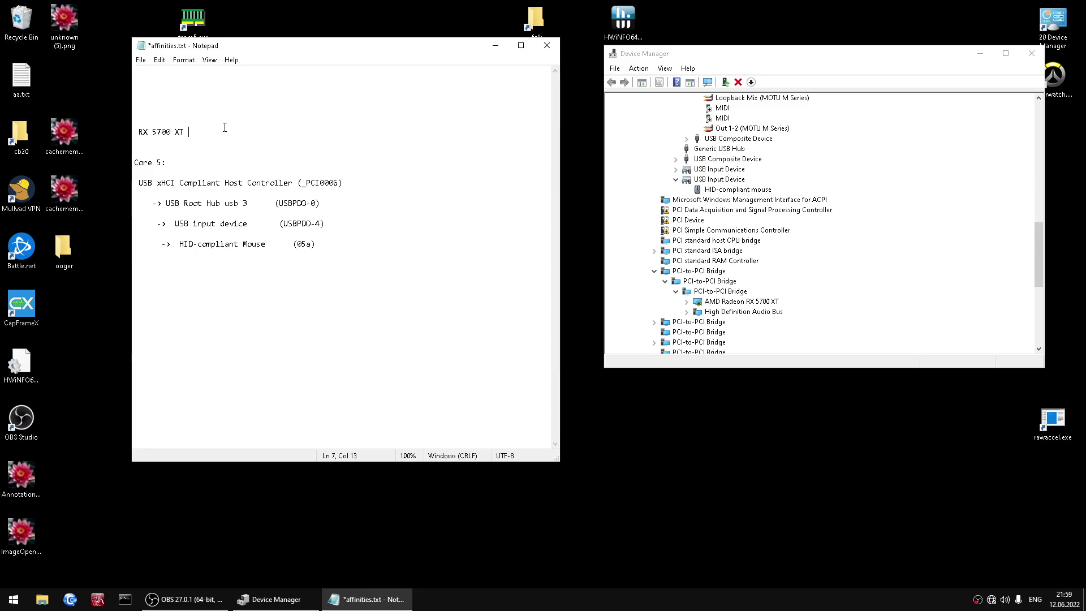
Step: Look up the device object name of the PCI-to-PCI Bridge directly above the graphics card and note "-> PCI-to-PCI Bridge (PCI0022)" above the indented RX 5700 XT
left_click(736, 292)
double_click(736, 292)
left_click(408, 373)
left_click(416, 430)
scroll(430, 355, "down", 5)
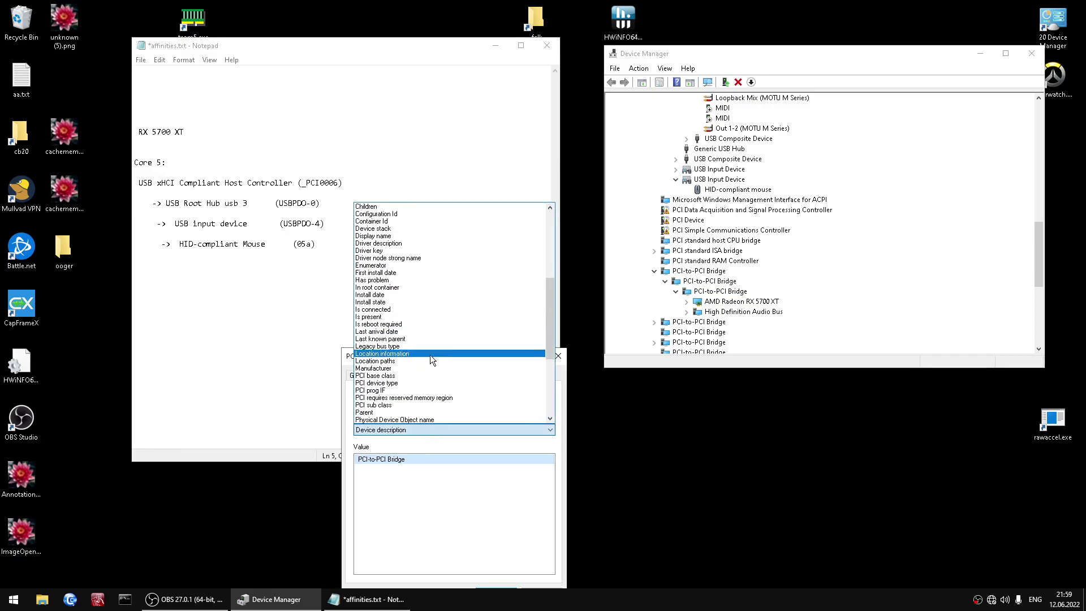
left_click(412, 373)
left_click_drag(413, 357, 629, 380)
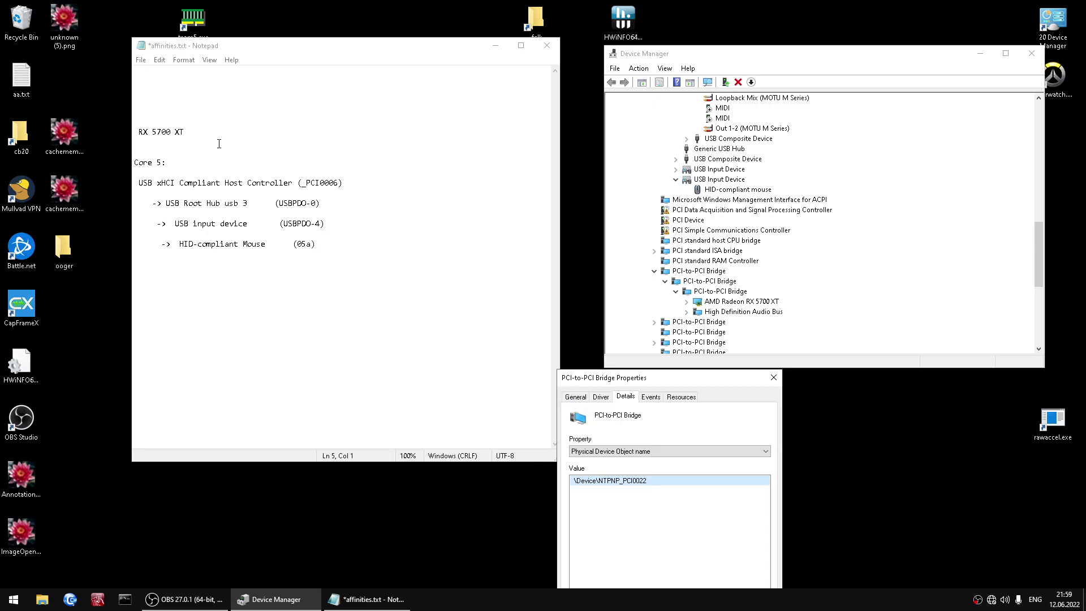
left_click(140, 131)
key("Up")
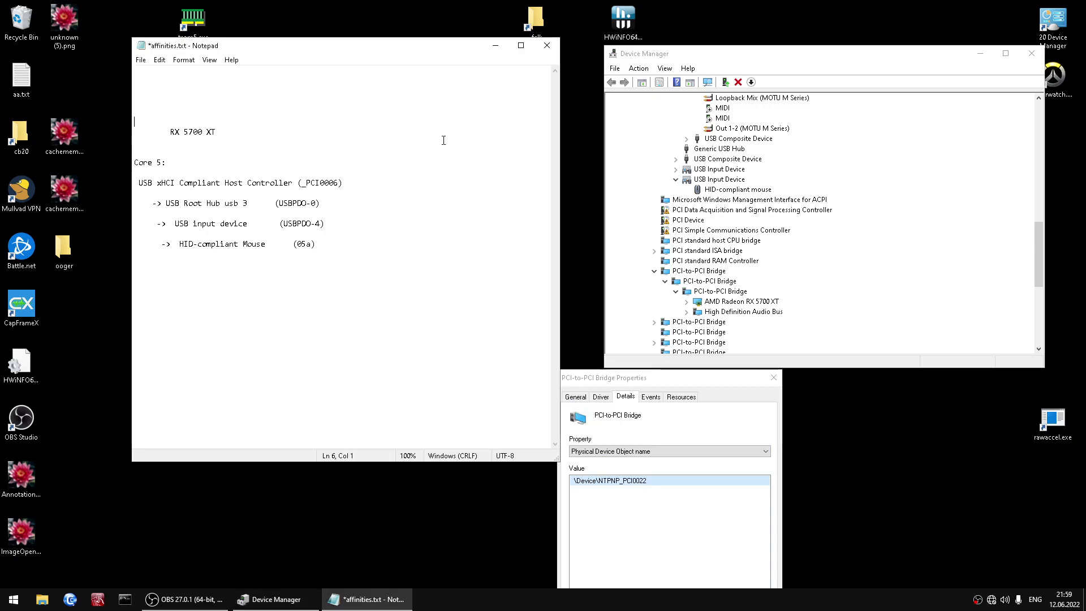
type("-> PCI-to-PCI Bridge (PCI0022)")
Step: Add two more "-> PCI-to-PCI Bridge" lines with stepped indentation above the PCI0022 line in the notes
key("Up")
type("-")
key("BackSpace")
type(">   PCI-")
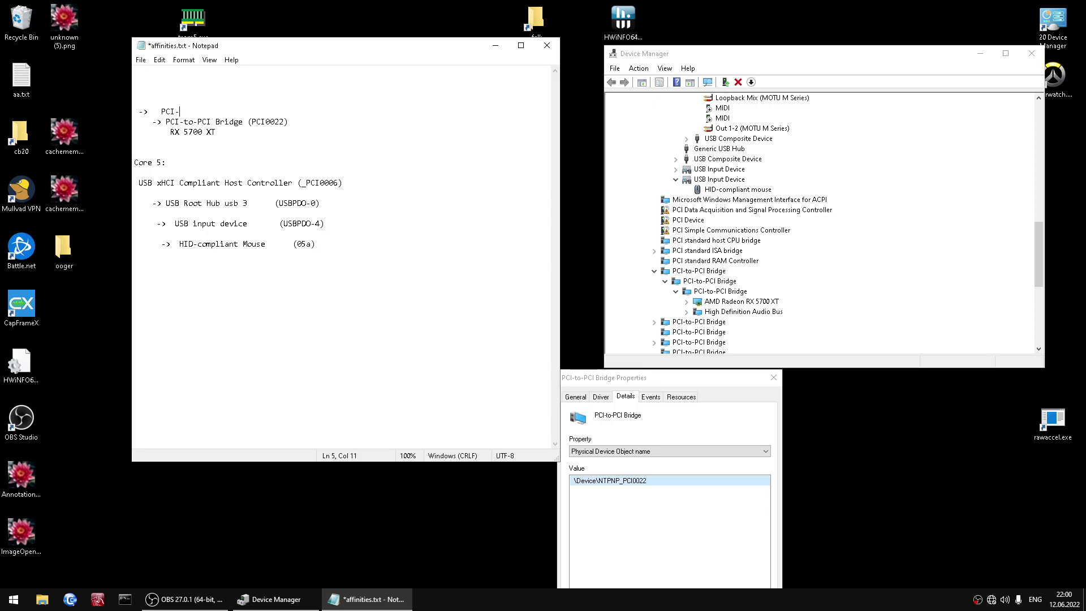
type("to-PCI Bridge")
key("BackSpace")
key("Left")
key("Left")
key("Left")
key("Left")
key("Right")
key("Right")
key("Delete")
key("BackSpace")
key("BackSpace")
type("-> PCI-to-PCI Bridge")
key("Up")
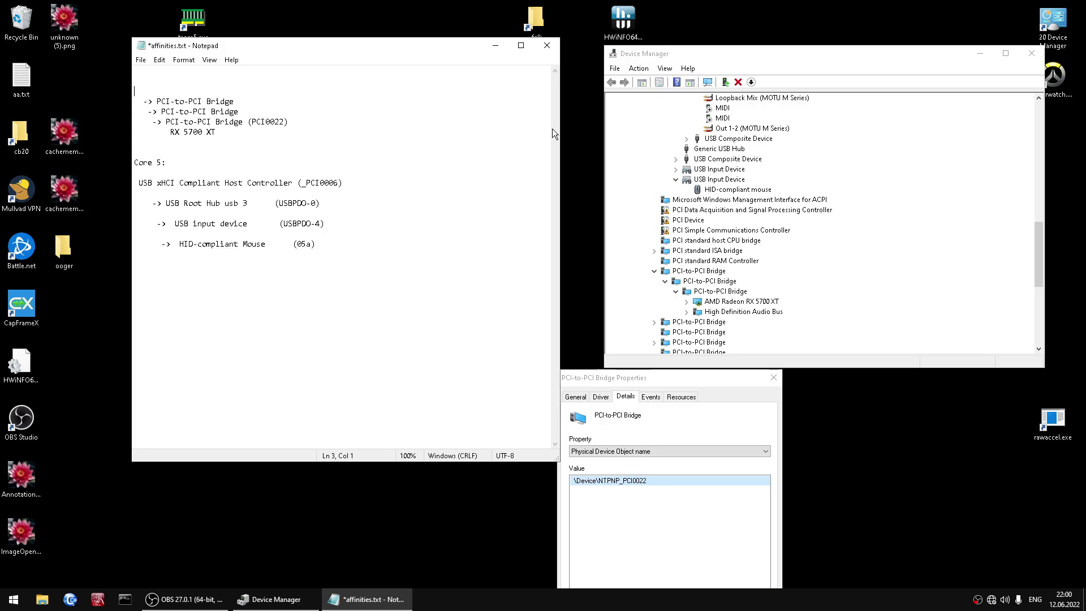
Step: Look up the Physical Device Object name of the middle PCI-to-PCI Bridge in the graphics card's chain and add "(PCI0018)" to its line
left_click(710, 283)
scroll(724, 278, "up", 4)
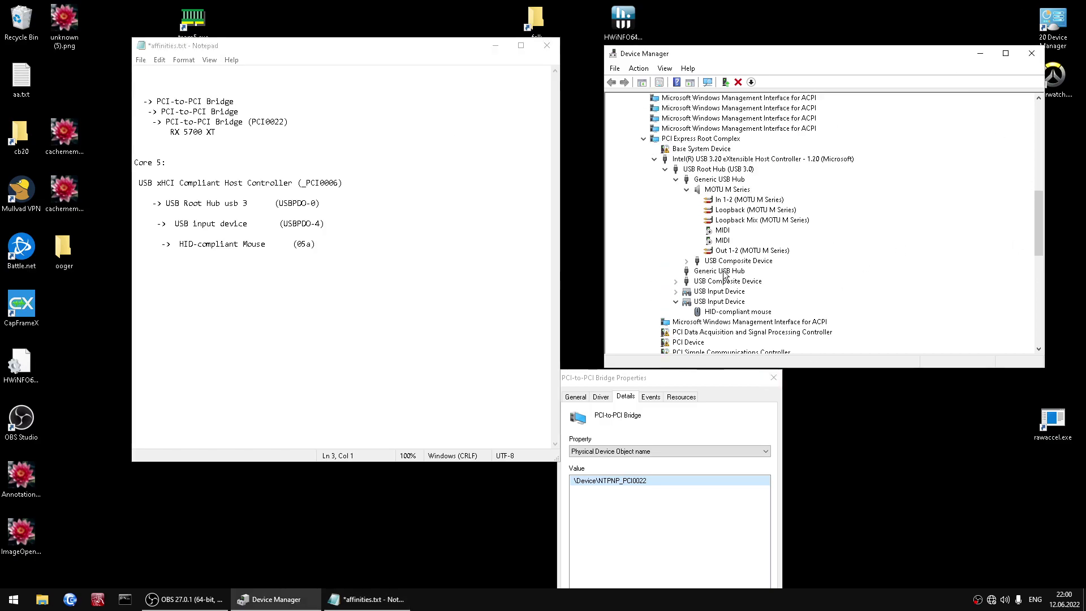
scroll(691, 178, "down", 4)
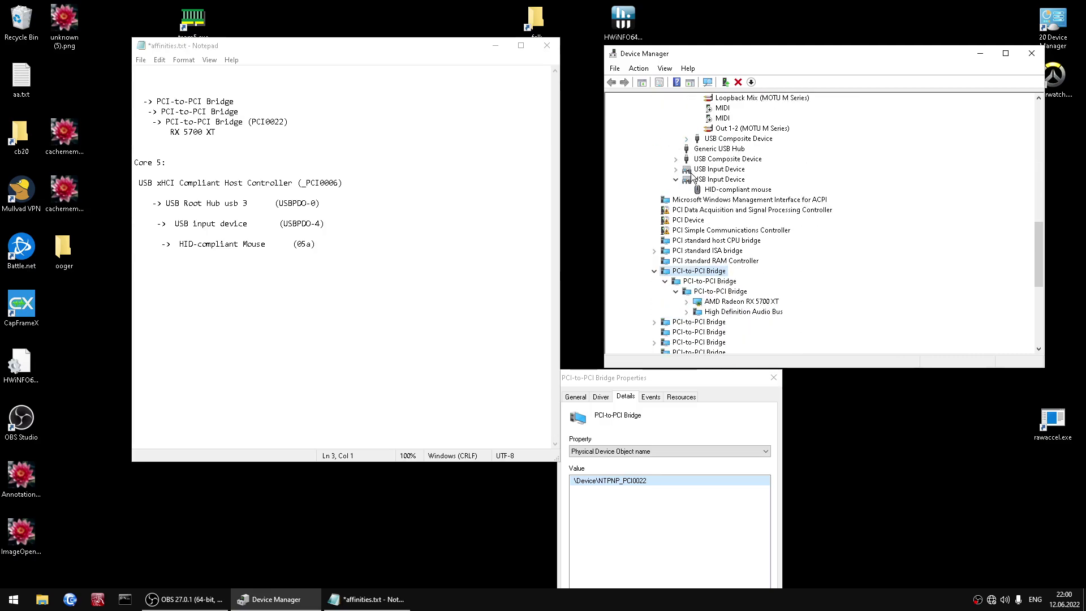
left_click(723, 533)
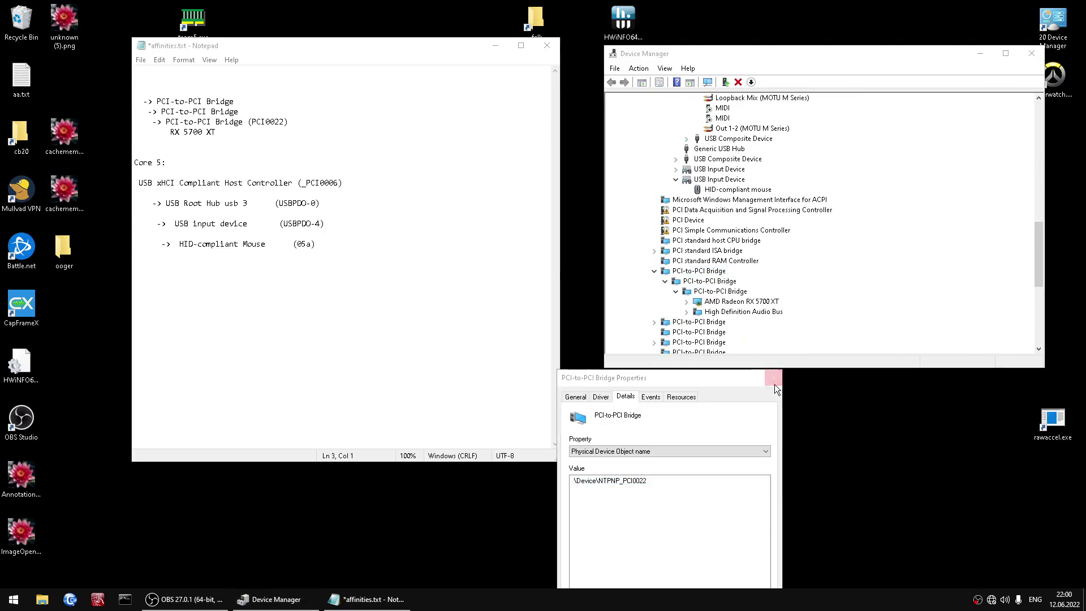
left_click(774, 377)
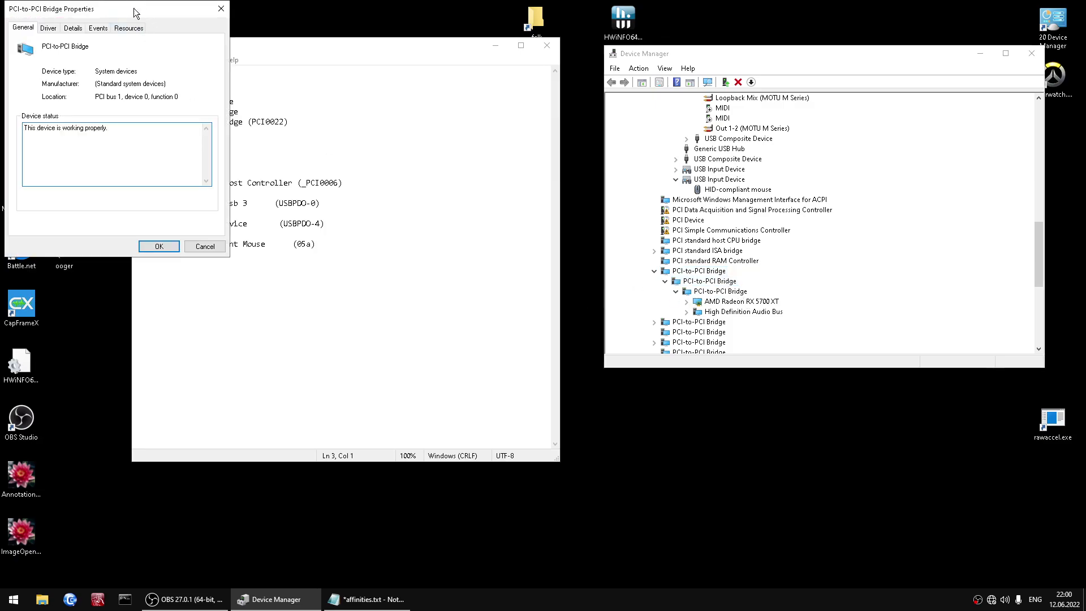
left_click_drag(145, 14, 527, 155)
left_click(455, 168)
left_click(458, 223)
scroll(484, 337, "down", 10)
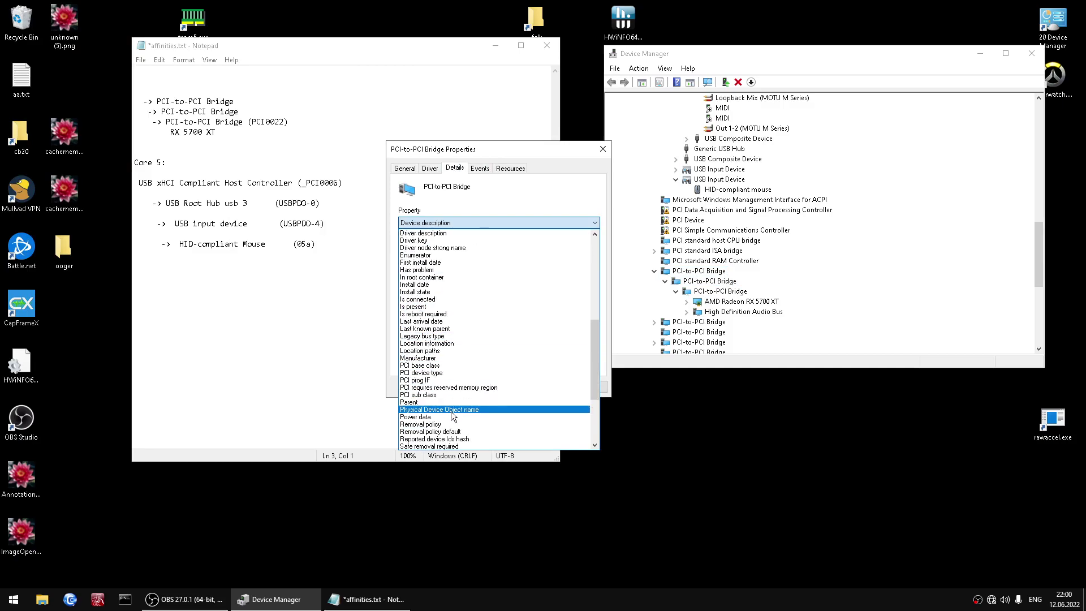
left_click(453, 409)
left_click(282, 121)
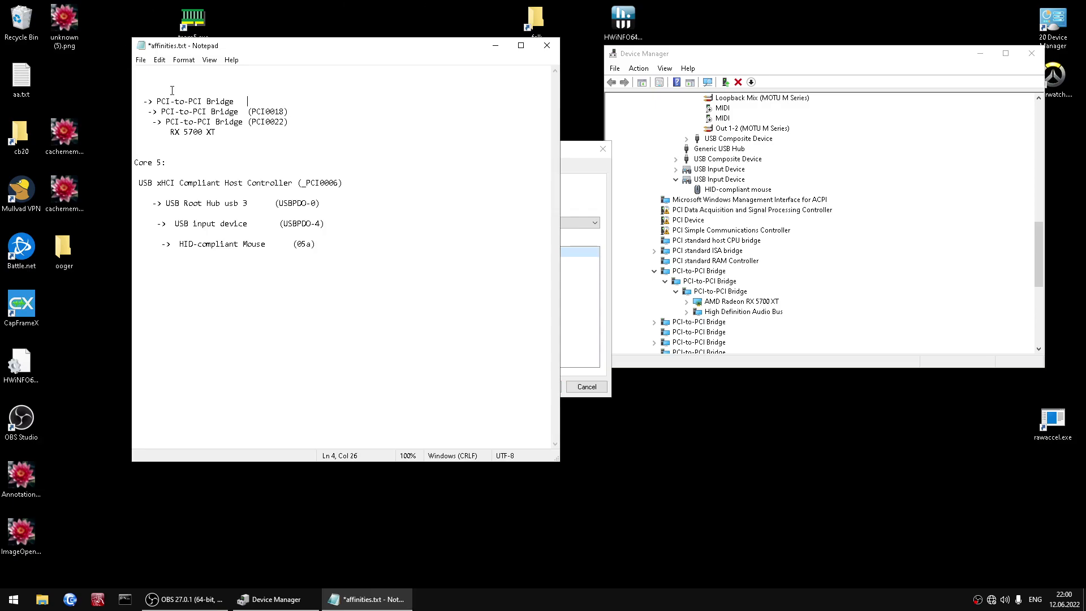
Step: Look up the Physical Device Object name of the topmost PCI-to-PCI Bridge in the graphics card's chain and add "(PCI0001)" to its line
left_click(605, 344)
left_click(587, 386)
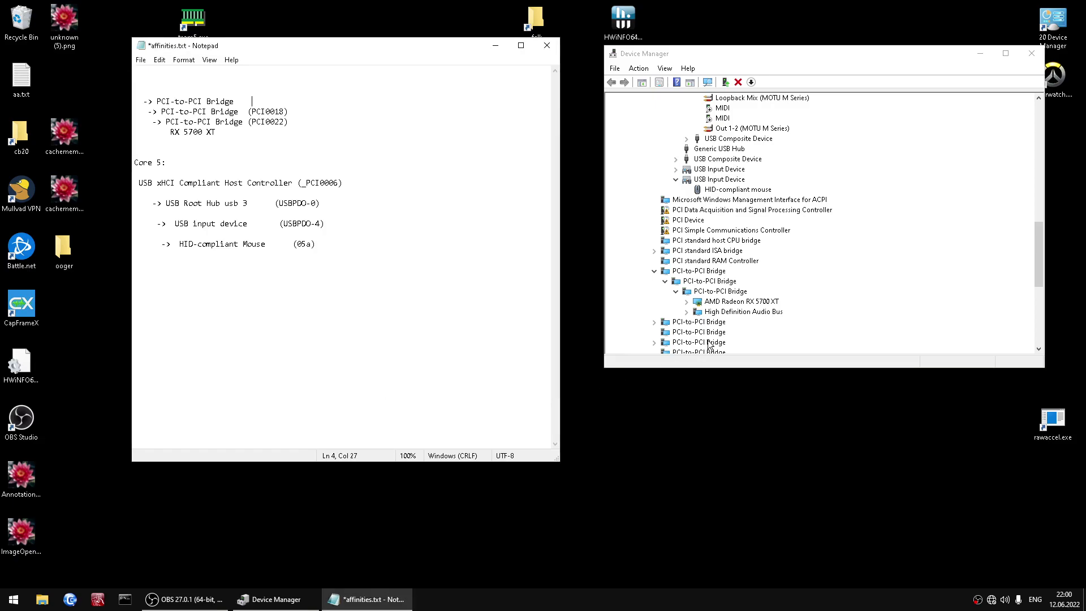
left_click(697, 282)
double_click(697, 282)
left_click(455, 168)
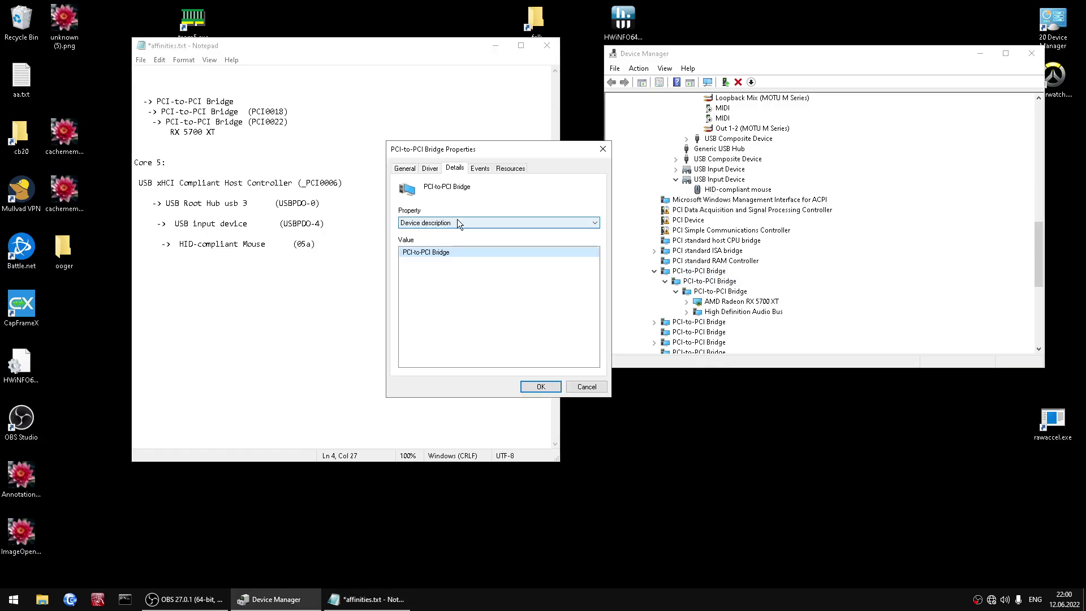
left_click(458, 223)
scroll(483, 320, "down", 8)
left_click(451, 409)
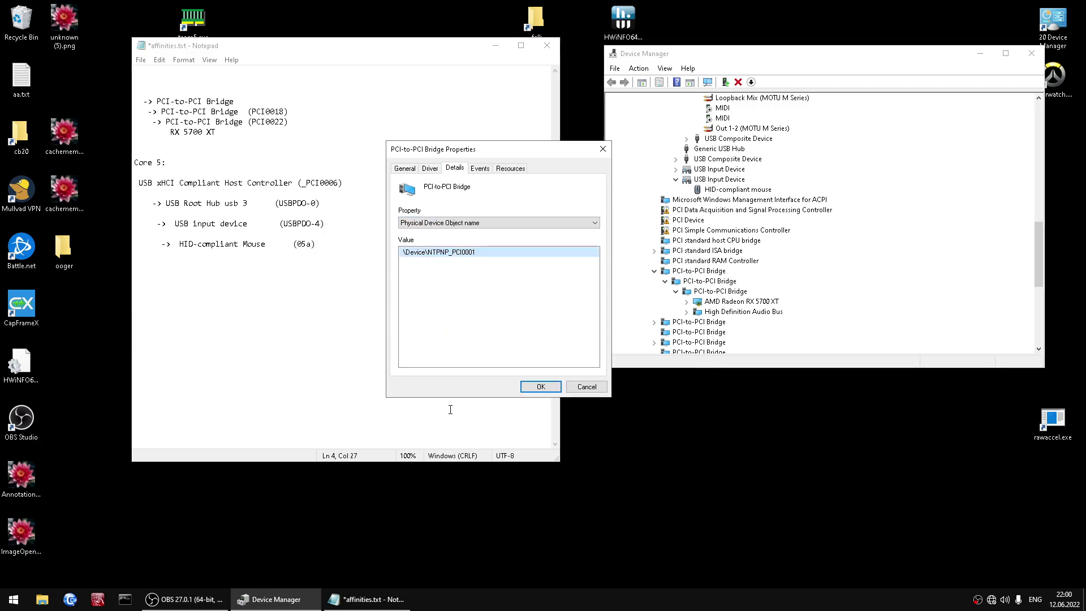
left_click_drag(484, 150, 668, 343)
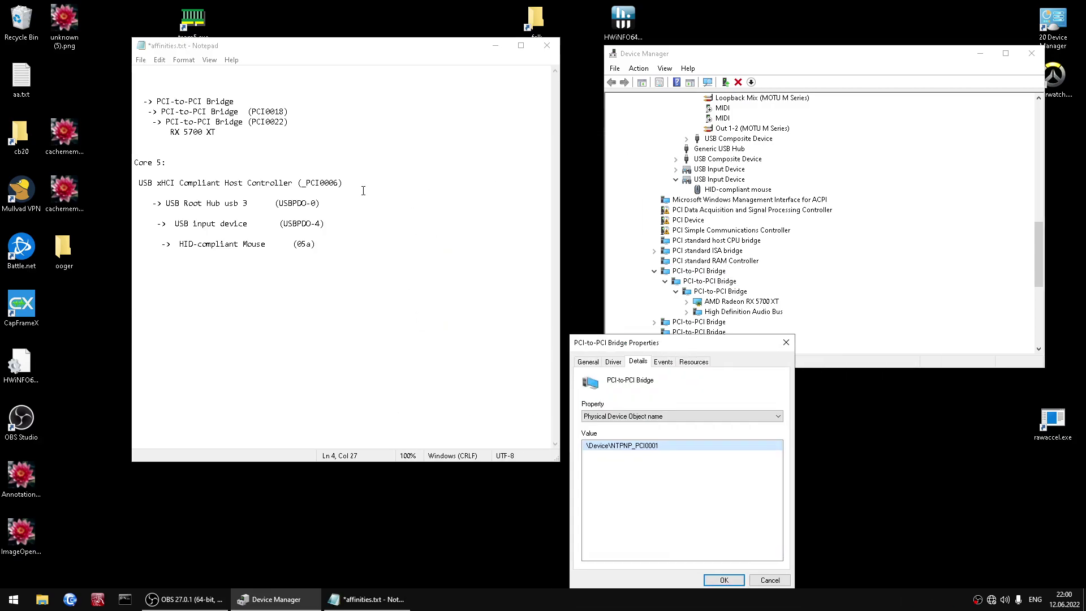
left_click_drag(266, 112, 272, 107)
left_click(295, 99)
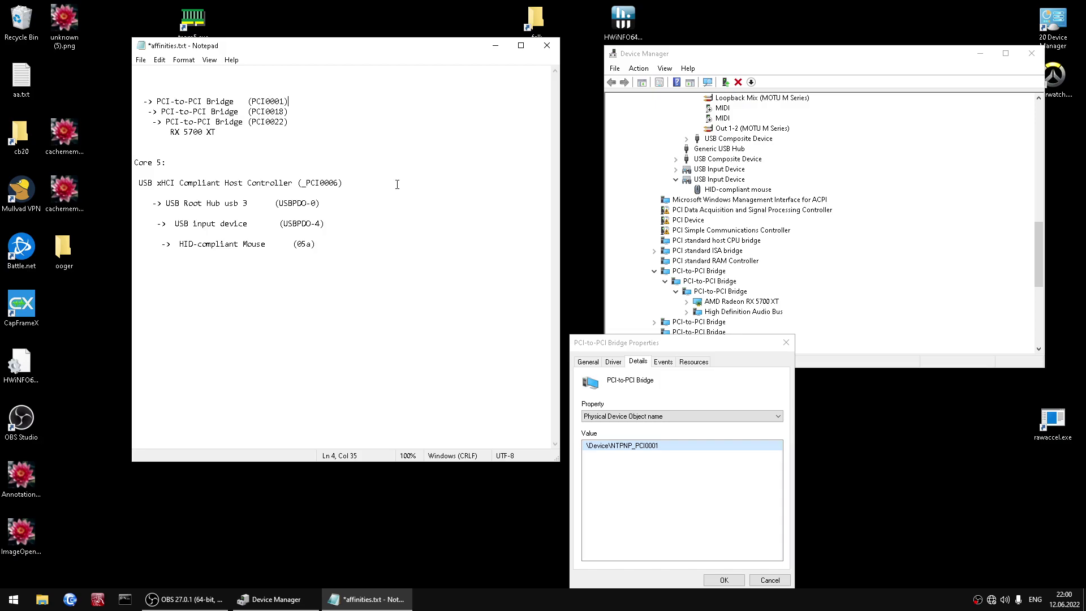
Step: Add the heading "Core 3:" above the PCI-to-PCI Bridge lines and save affinities.txt
key("ctrl+s")
type("c")
key("ctrl+s")
Step: Launch the Interrupt-Affinity Policy Configuration Tool from the "25 Affinitys" shortcut in C:\1 TO DO and close the folder window
left_click(42, 599)
double_click(501, 309)
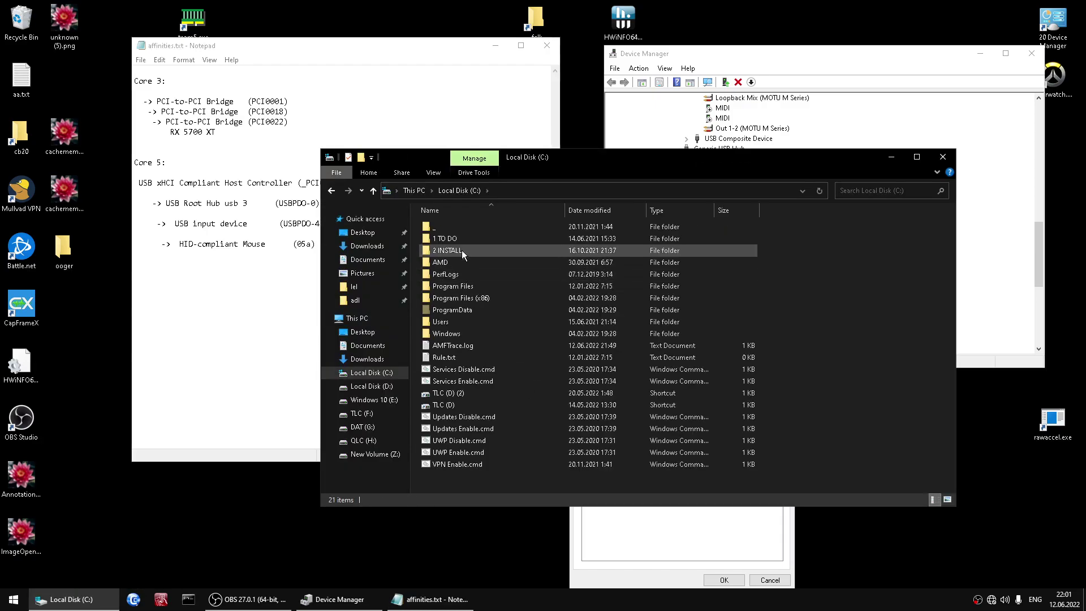
double_click(453, 238)
scroll(469, 339, "down", 3)
left_click(458, 391)
double_click(453, 404)
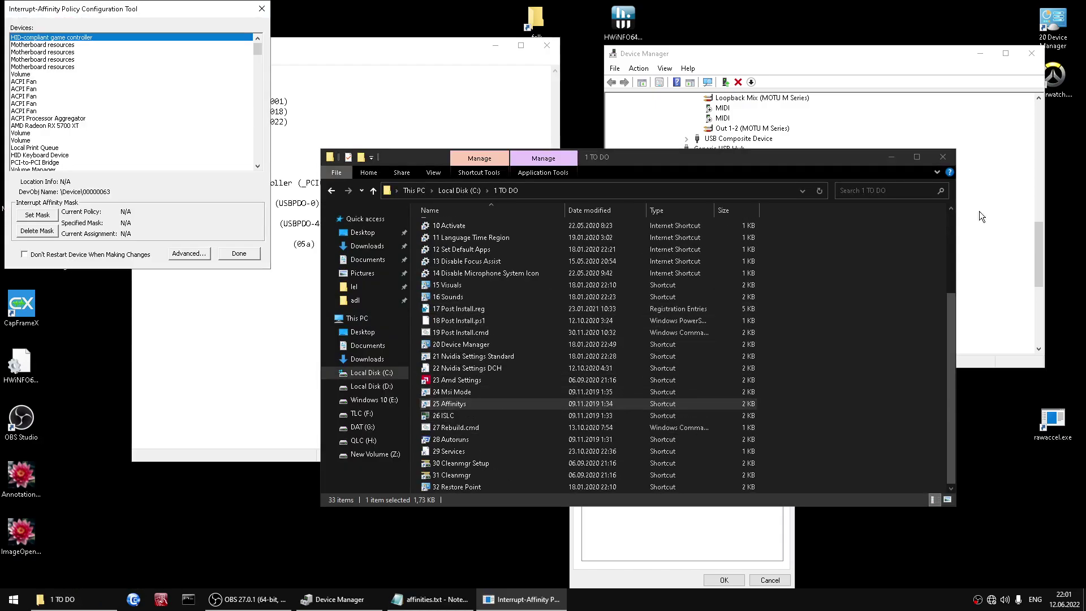
left_click(943, 157)
left_click_drag(121, 10, 461, 88)
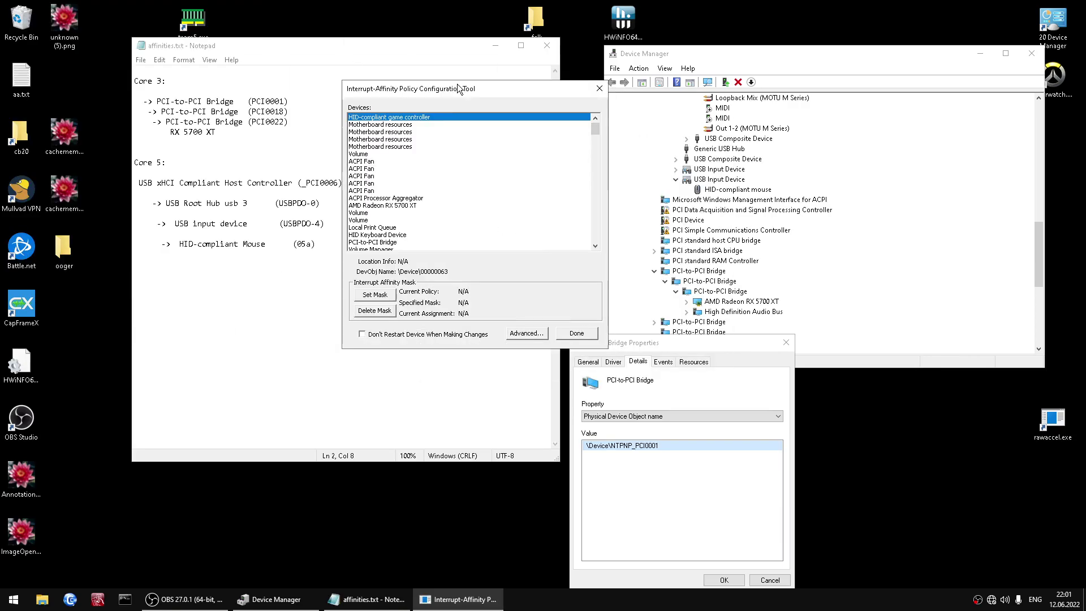
Step: Set the AMD Radeon RX 5700 XT's interrupt affinity mask to CPU 3 without restarting the device
left_click(396, 205)
key("Return")
left_click(393, 298)
left_click(390, 204)
left_click(483, 355)
left_click(626, 338)
left_click(614, 342)
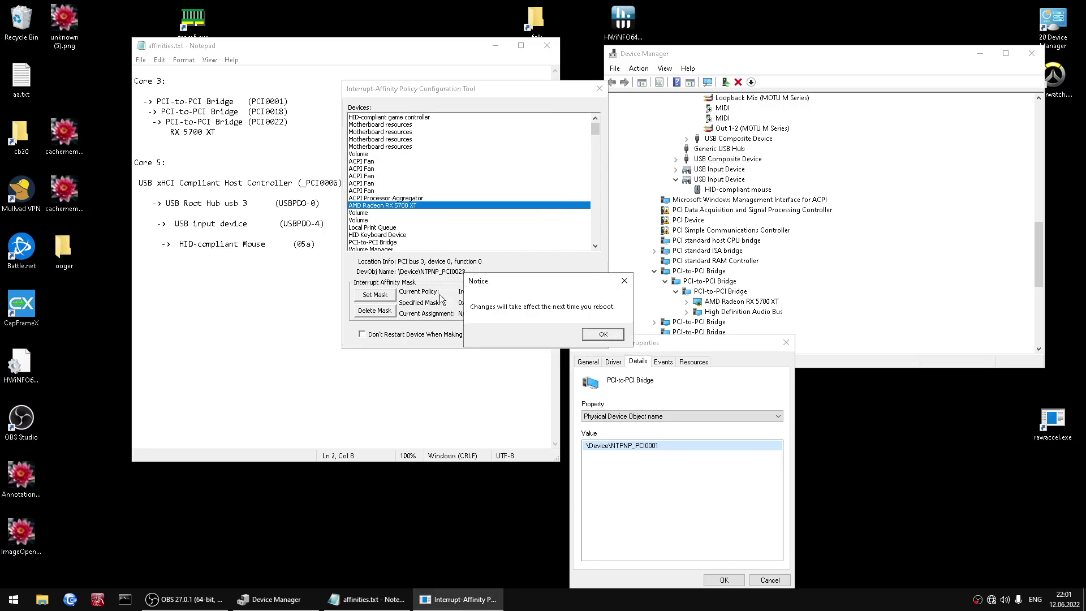
left_click(604, 335)
left_click(617, 338)
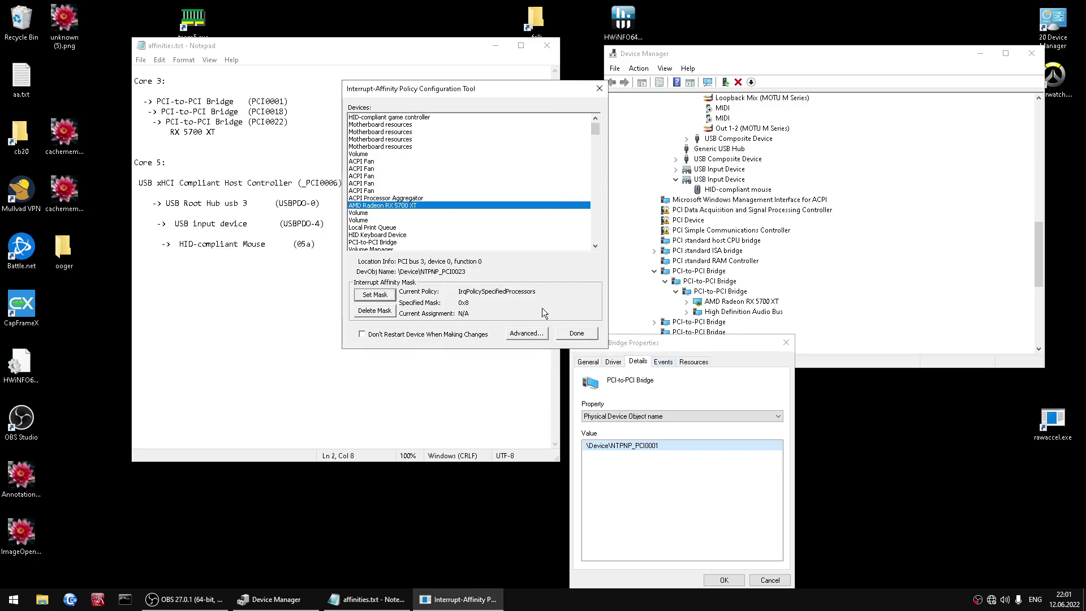
Step: Set the affinity mask of the PCI-to-PCI Bridge with device object PCI0022 to CPU 3, declining the device restart
left_click(394, 242)
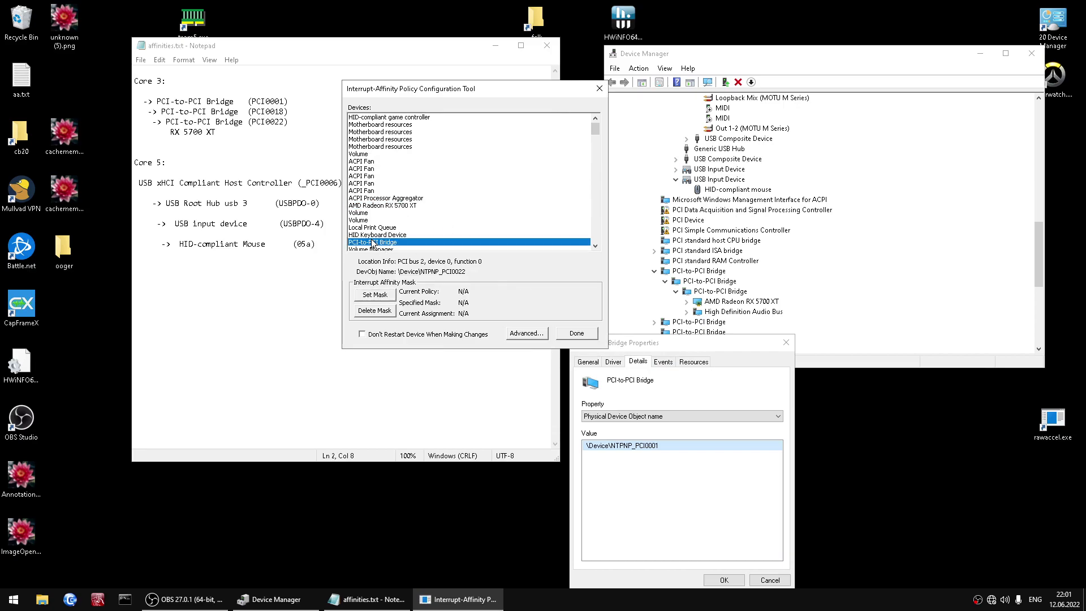
left_click(388, 297)
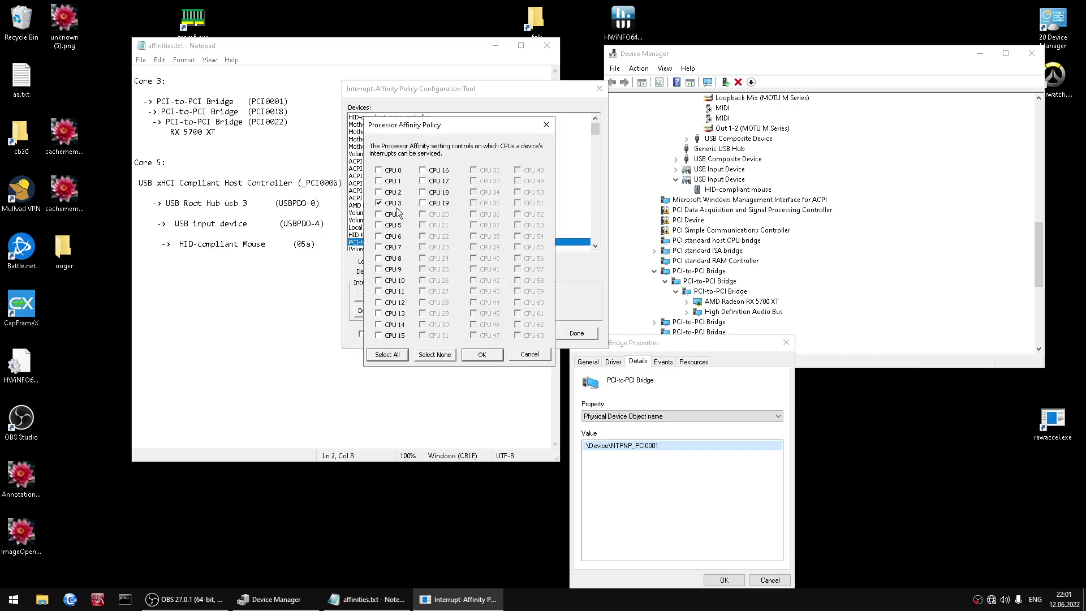
left_click(482, 354)
left_click(605, 345)
left_click(585, 333)
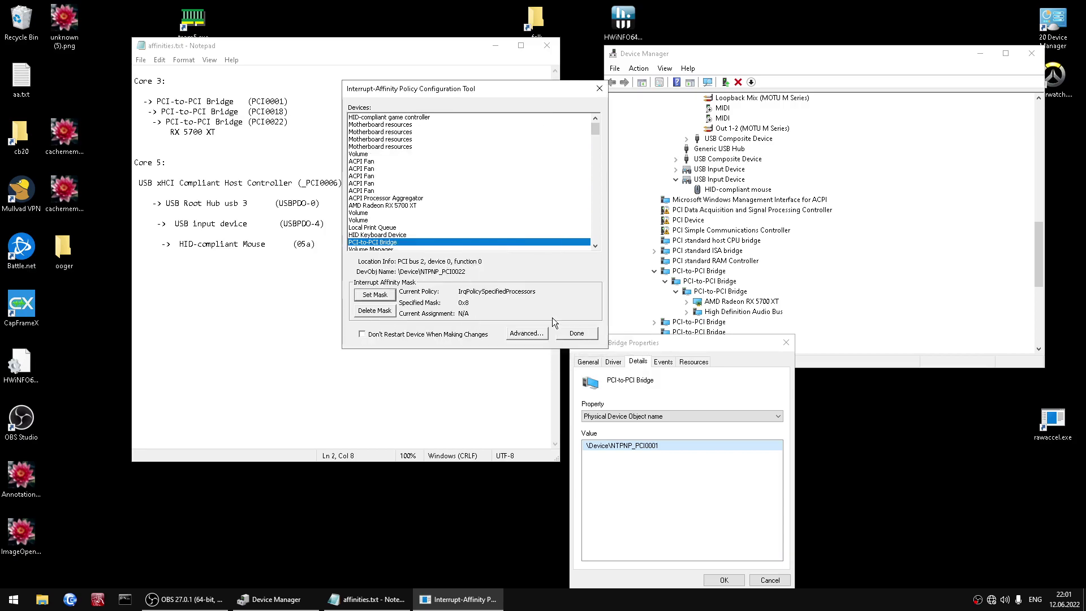
Step: Find the PCI-to-PCI Bridge with device object PCI0018 and assign it to CPU 3 without restarting the device
left_click(398, 244)
key("p")
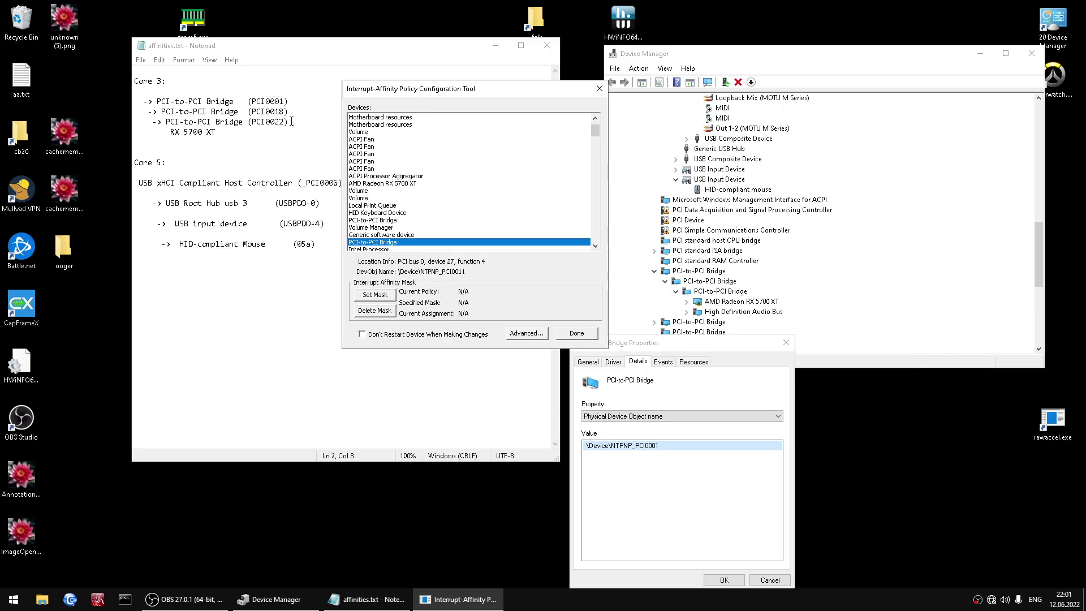
key("p")
key("p")
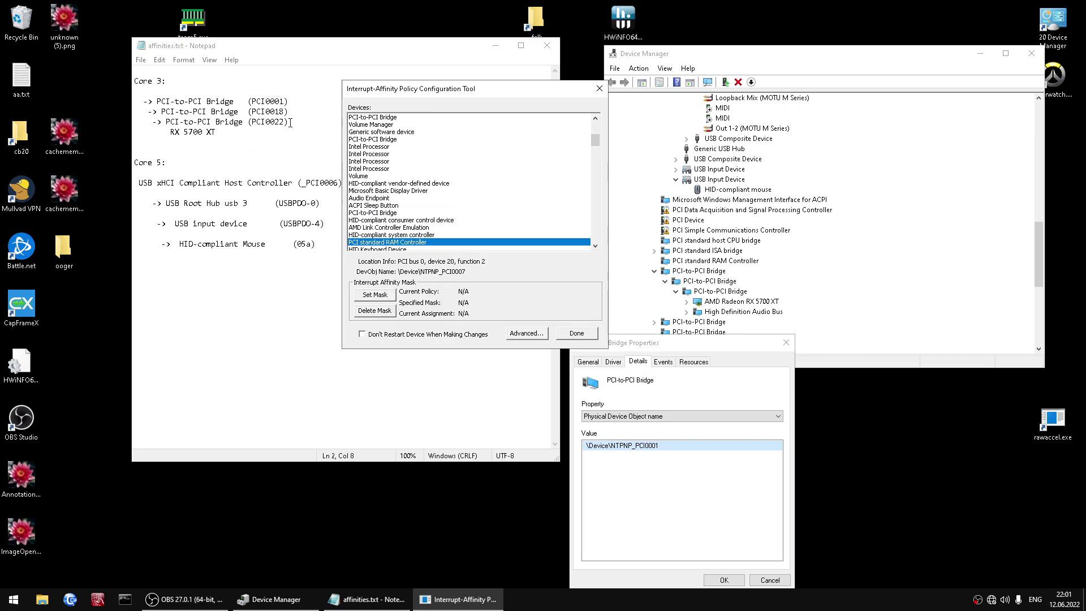
key("p")
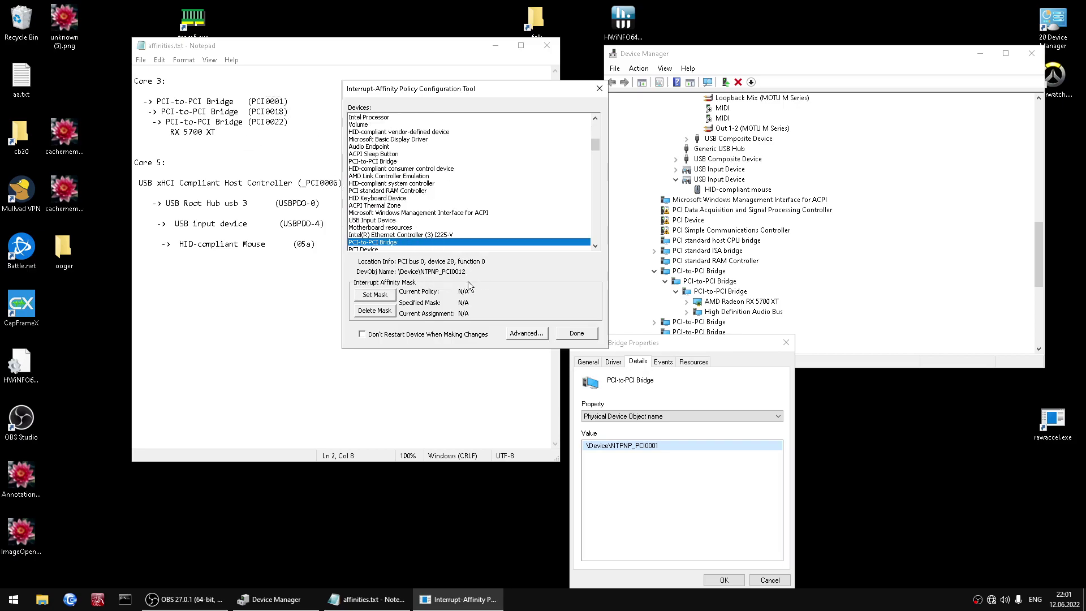
key("p")
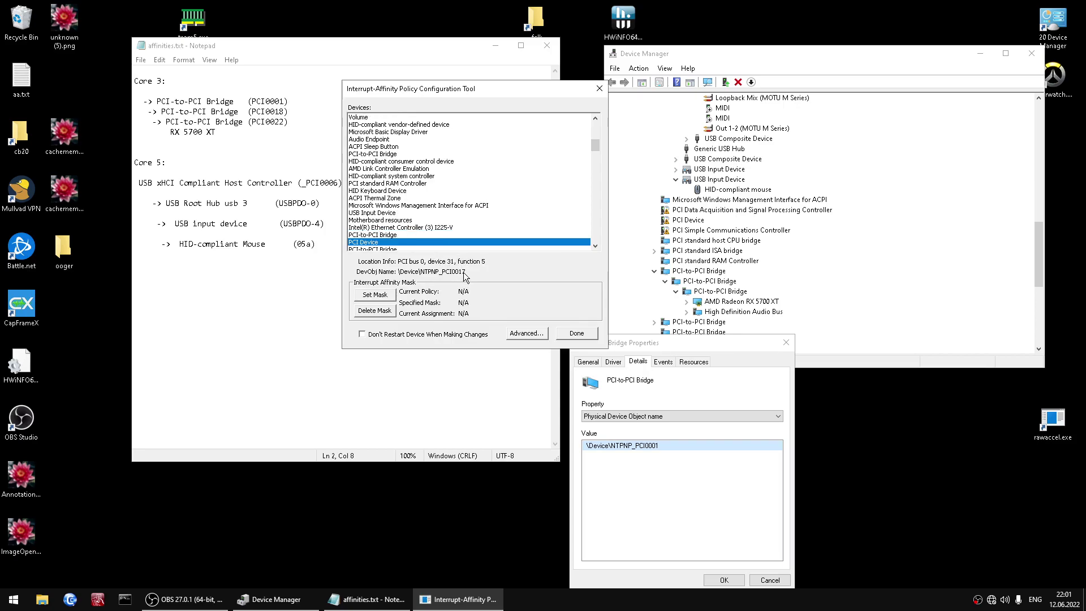
key("p")
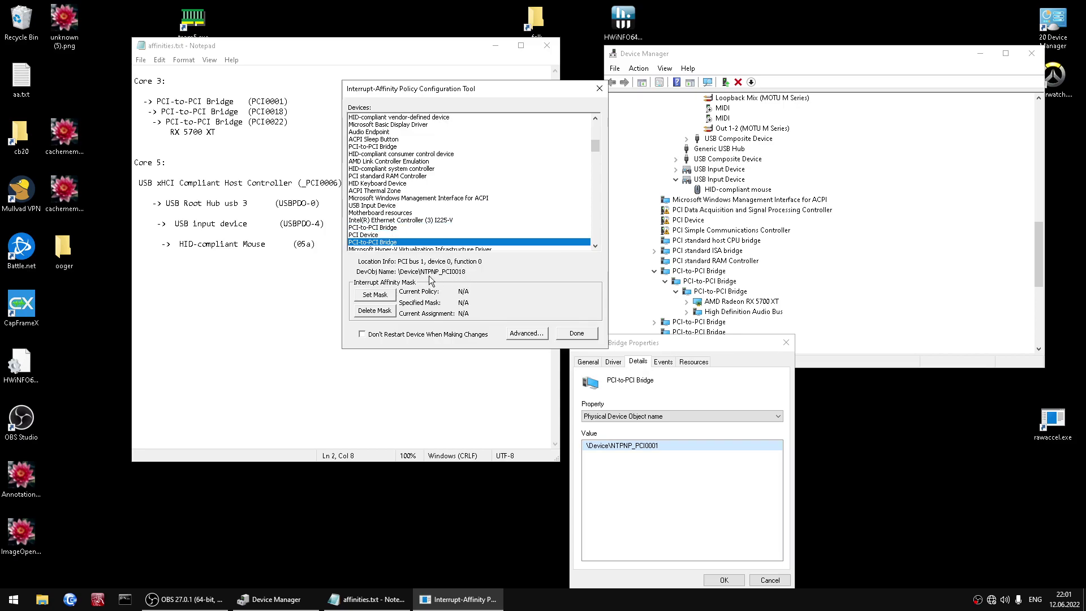
left_click(388, 294)
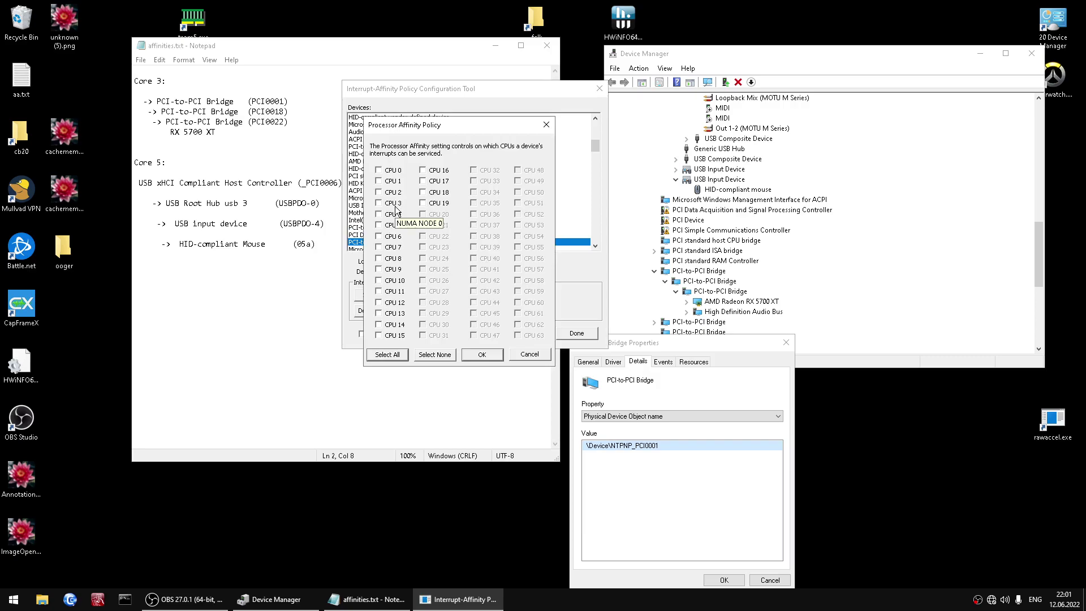
left_click(482, 354)
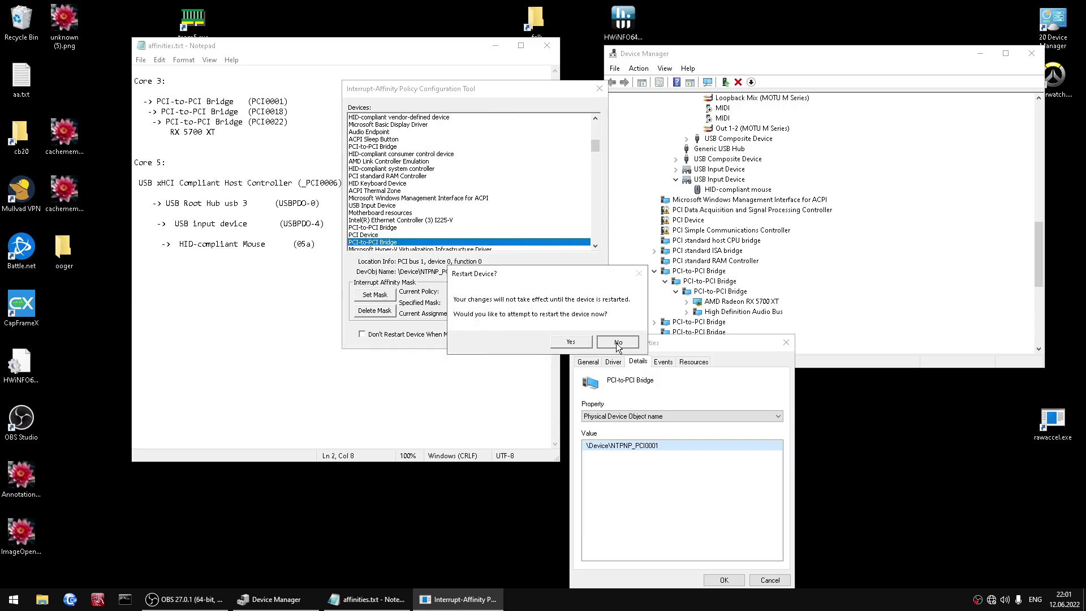
left_click(618, 342)
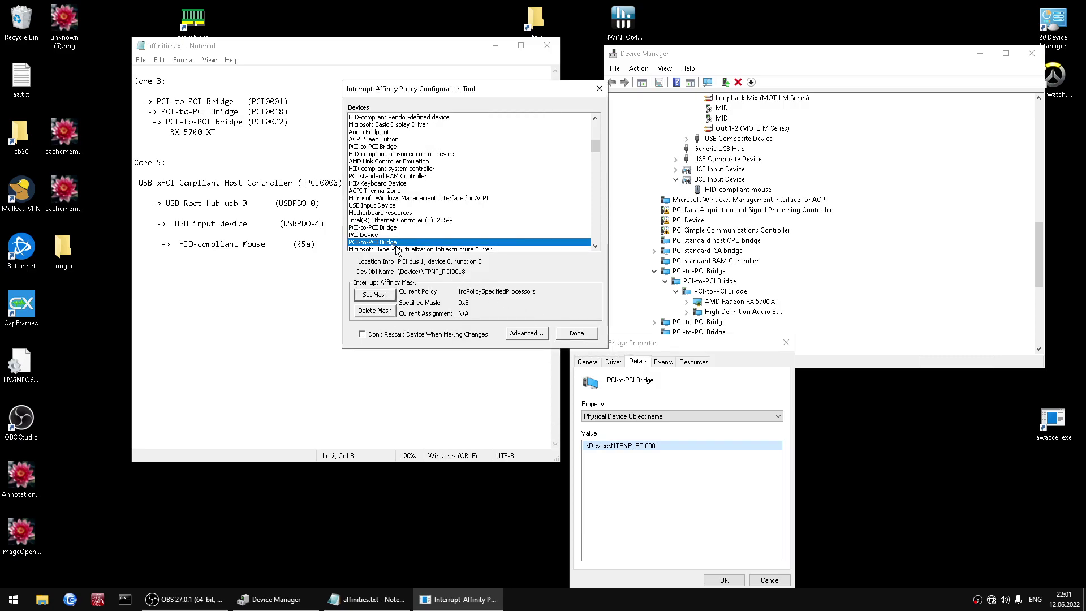
Step: Locate the PCI-to-PCI Bridge with device object PCI0001 in the device list and restrict its interrupts to CPU 3, declining the device restart
scroll(398, 249, "down", 10)
left_click(401, 242)
scroll(402, 245, "down", 5)
left_click(407, 242)
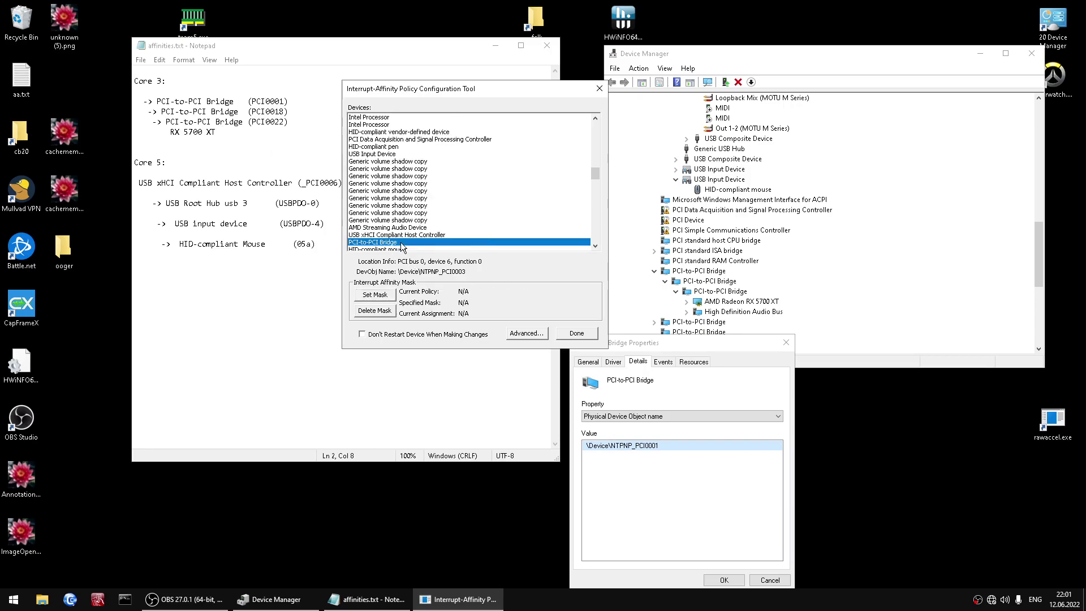
key("Page_Down")
key("Page_Down")
key("Page_Down")
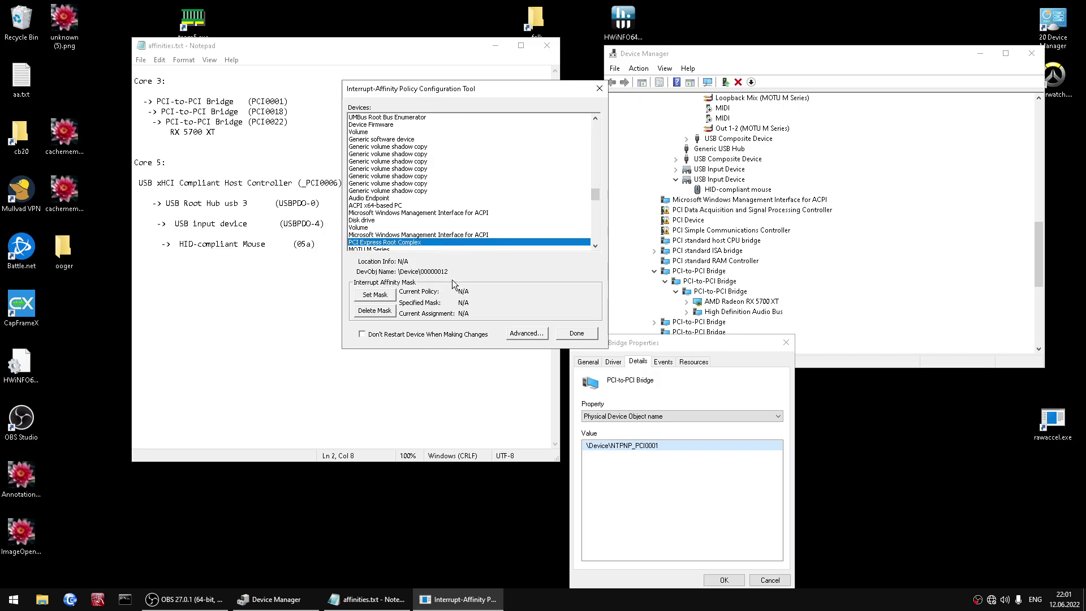
key("Down")
key("Down")
key("Down")
key("Down")
key("Down")
key("Down")
key("Down")
key("Down")
key("Down")
key("Down")
key("Down")
key("Down")
key("Down")
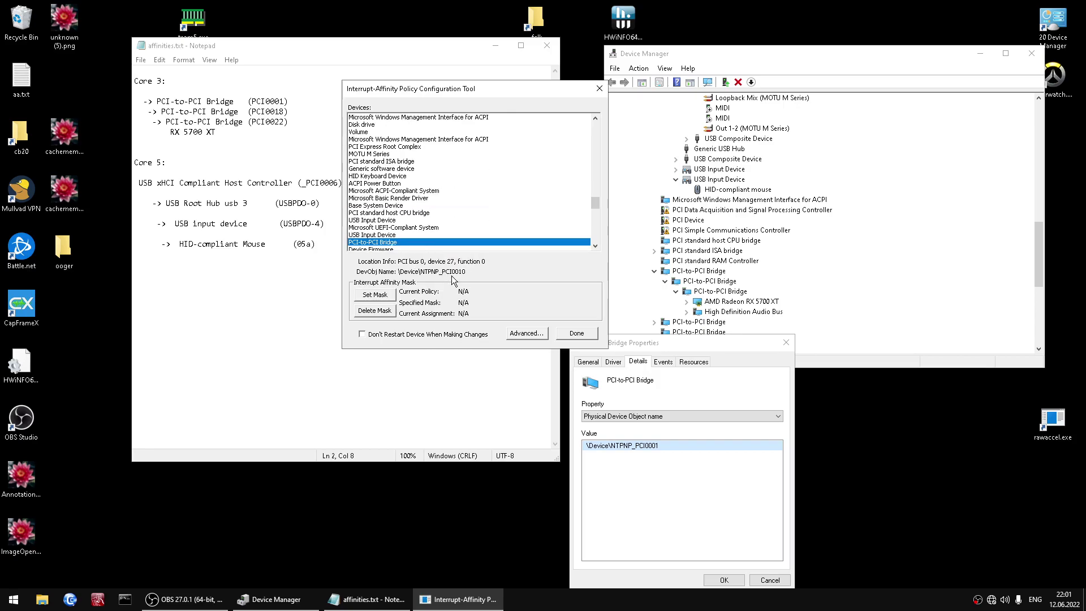
key("p")
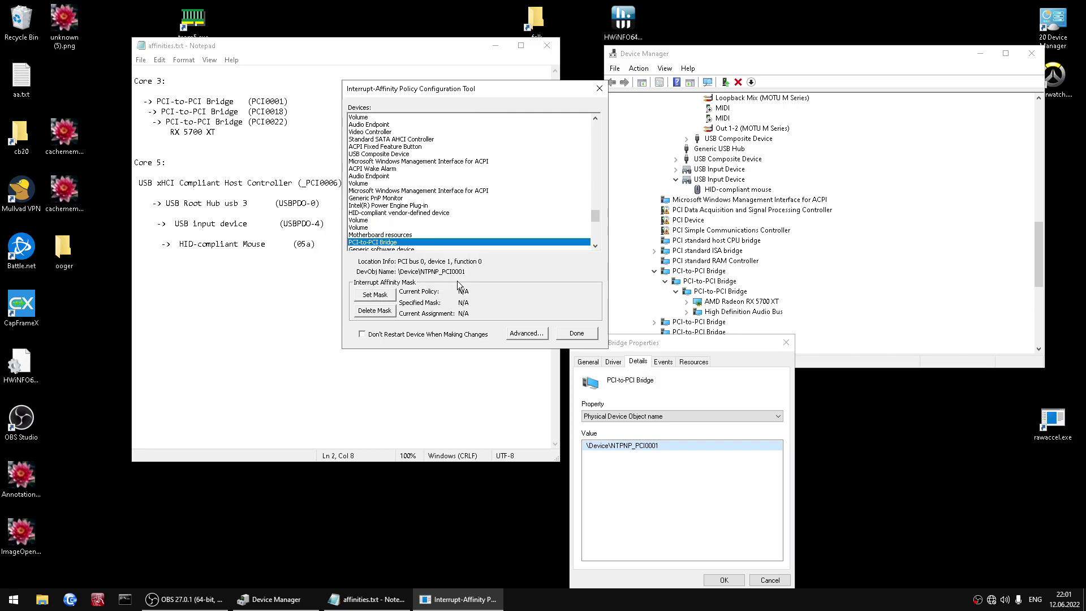
left_click(377, 293)
left_click(403, 204)
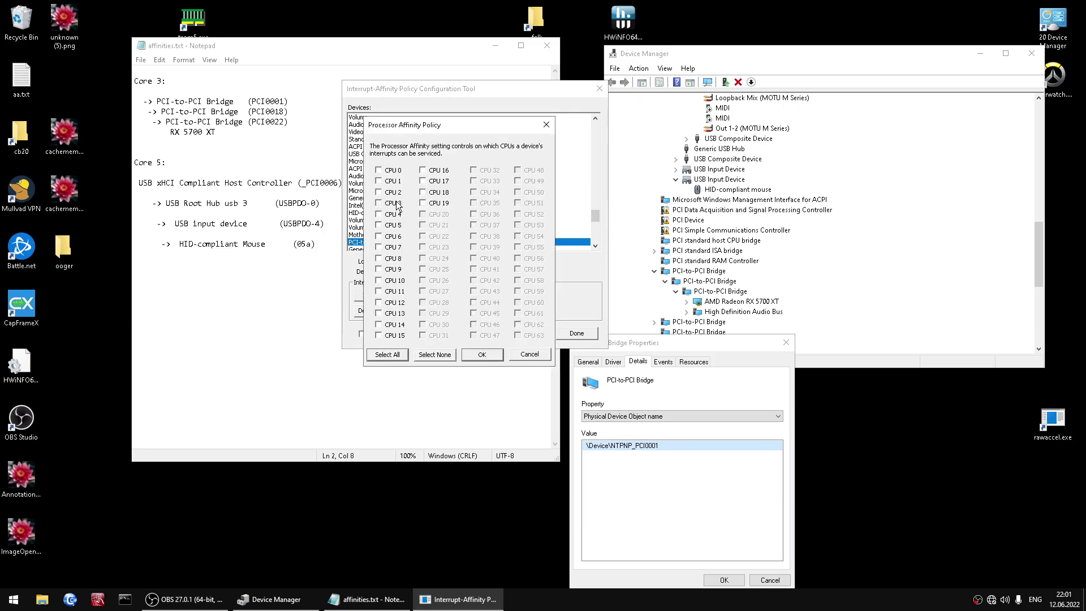
left_click(493, 357)
left_click(585, 334)
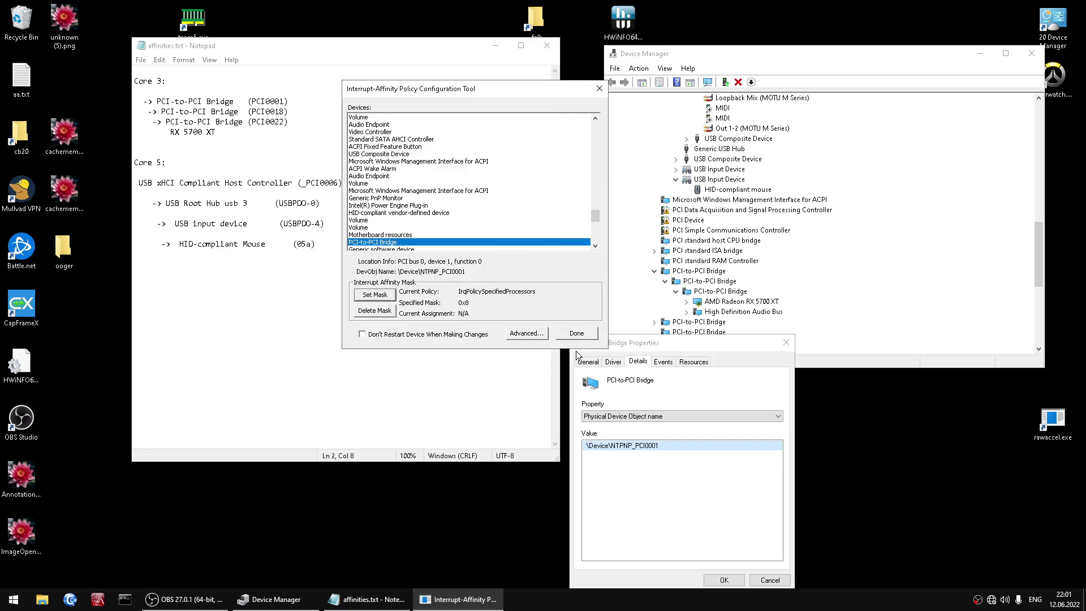
Step: Close the affinity tool, the notes, the bridge properties and Device Manager, and switch to OBS Studio
left_click(579, 340)
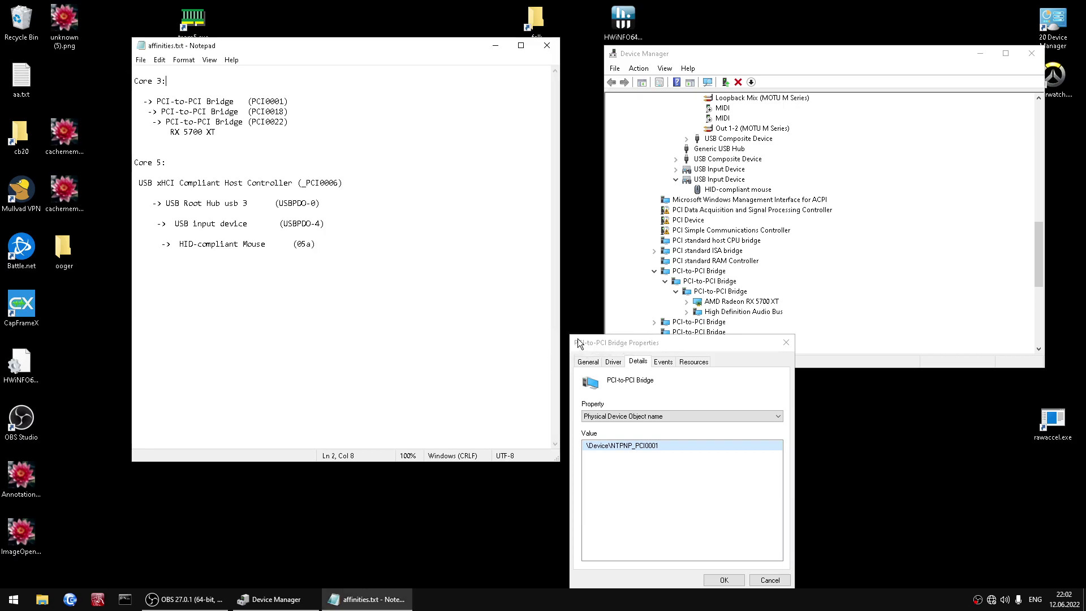
left_click(542, 46)
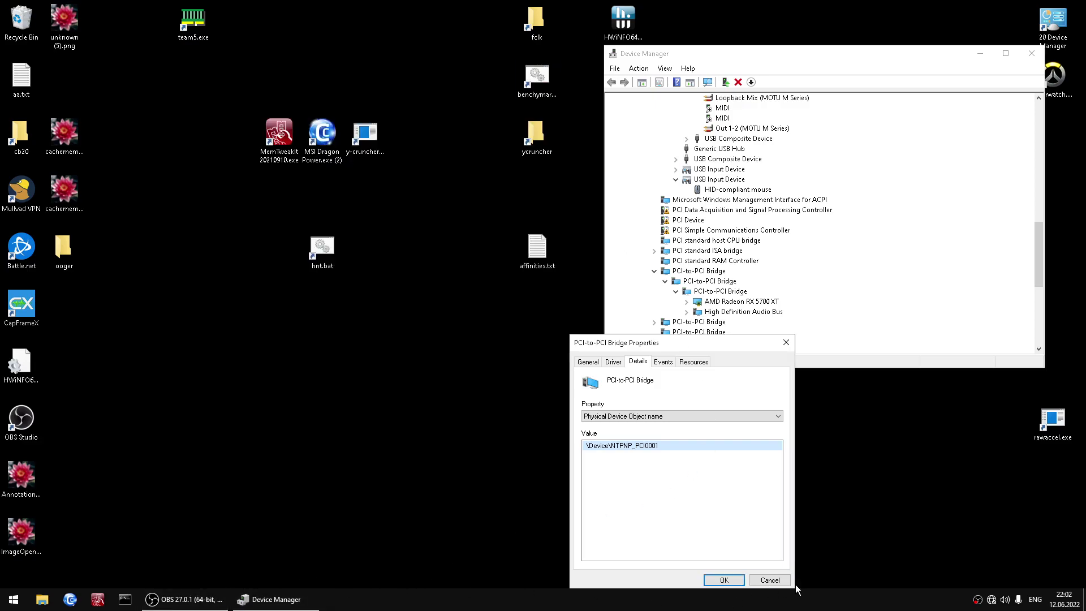
left_click(770, 581)
left_click(1030, 55)
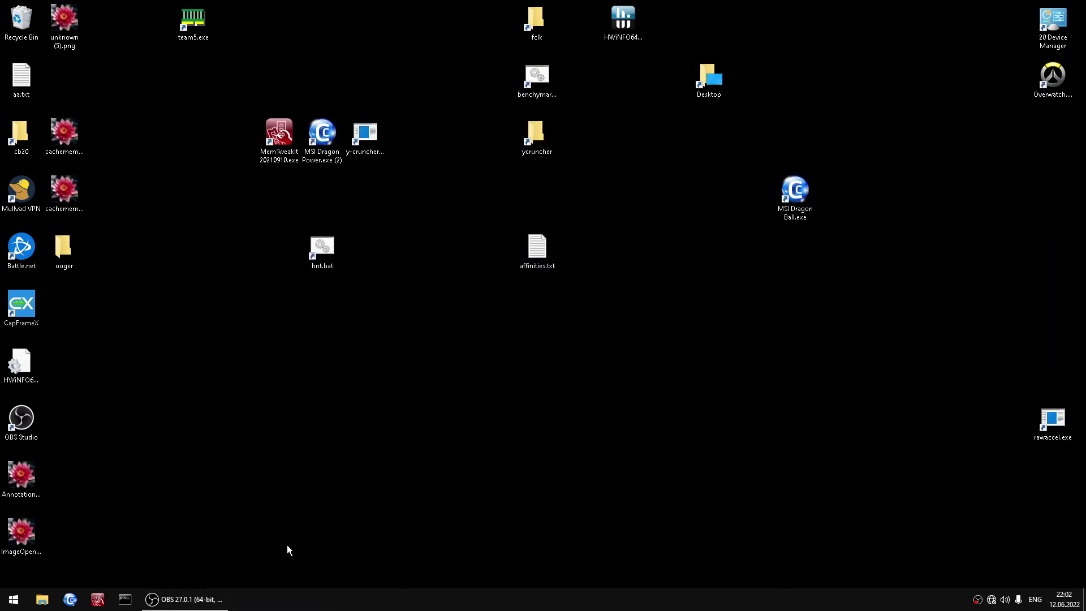
left_click(188, 600)
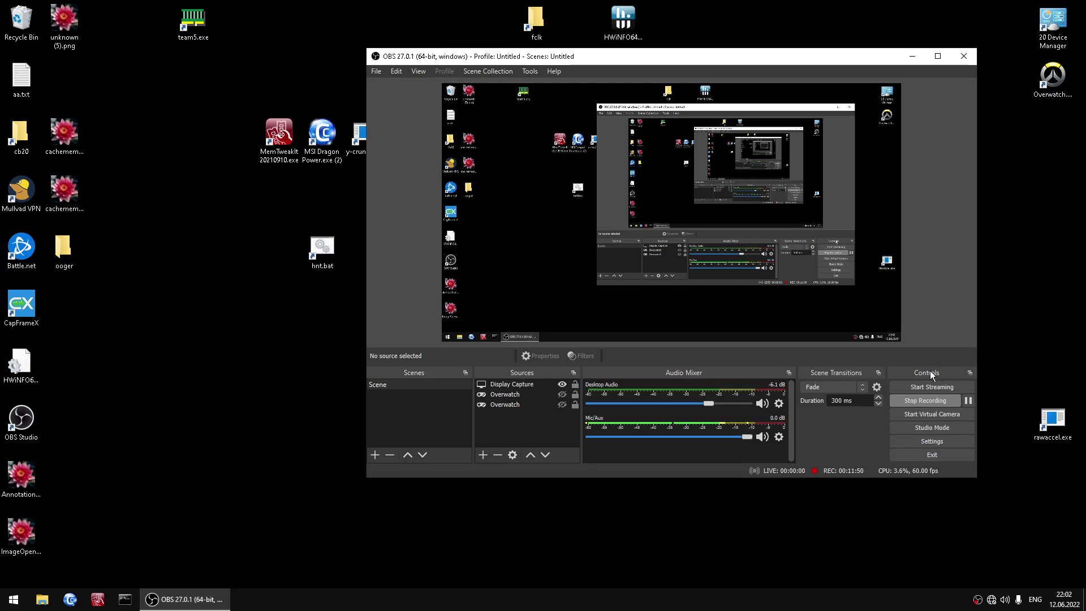